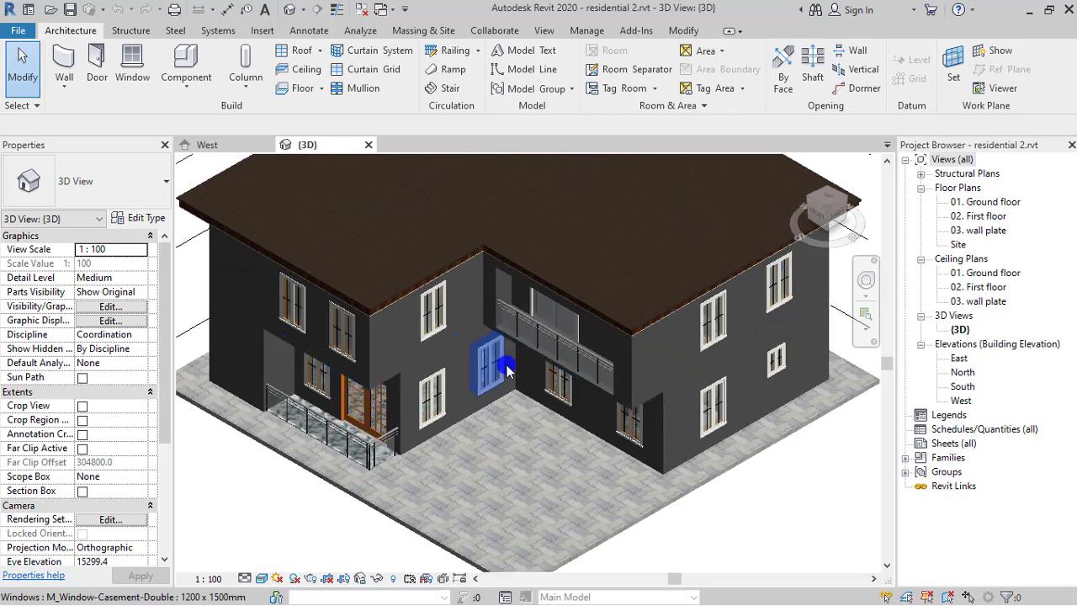
# Examine the house exterior from all sides, including the roof, its fascia, the balcony and the window walls
pyautogui.keyDown('shift'); pyautogui.moveTo(520, 389); pyautogui.dragTo(483, 270, button='middle'); pyautogui.keyUp('shift')
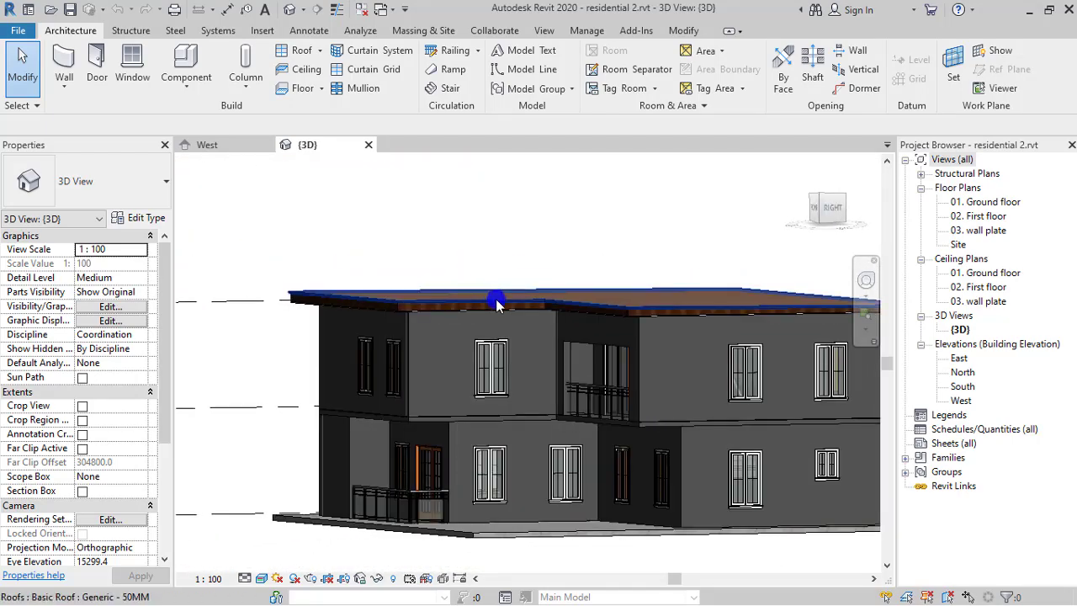
pyautogui.scroll(3, 496, 303)
pyautogui.keyDown('shift'); pyautogui.moveTo(513, 330); pyautogui.dragTo(606, 358, button='middle'); pyautogui.keyUp('shift')
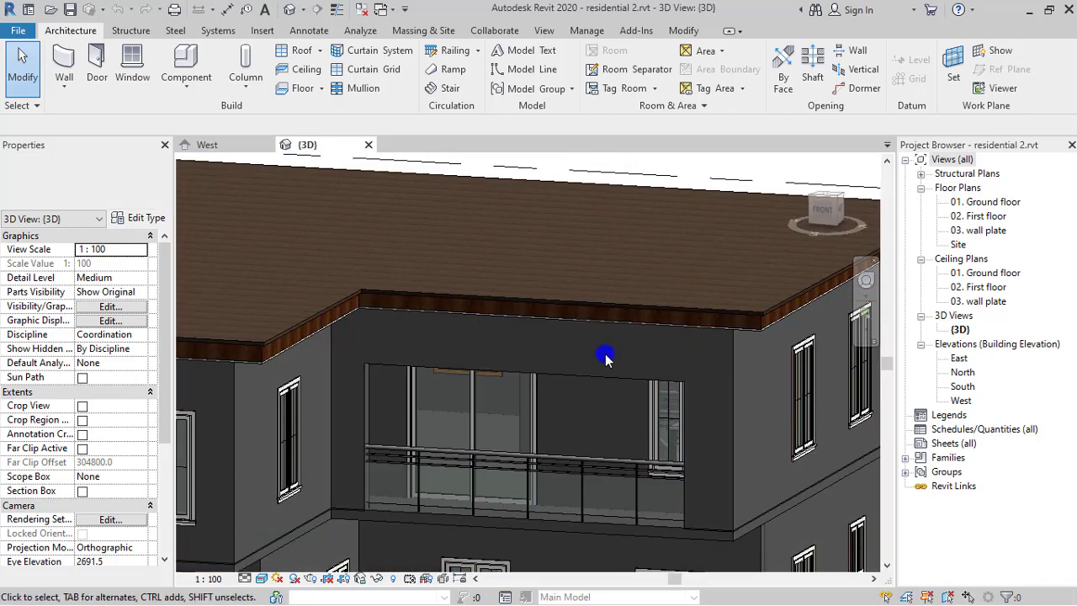
pyautogui.scroll(-2, 608, 365)
pyautogui.keyDown('shift'); pyautogui.moveTo(613, 421); pyautogui.dragTo(756, 409, button='middle'); pyautogui.keyUp('shift')
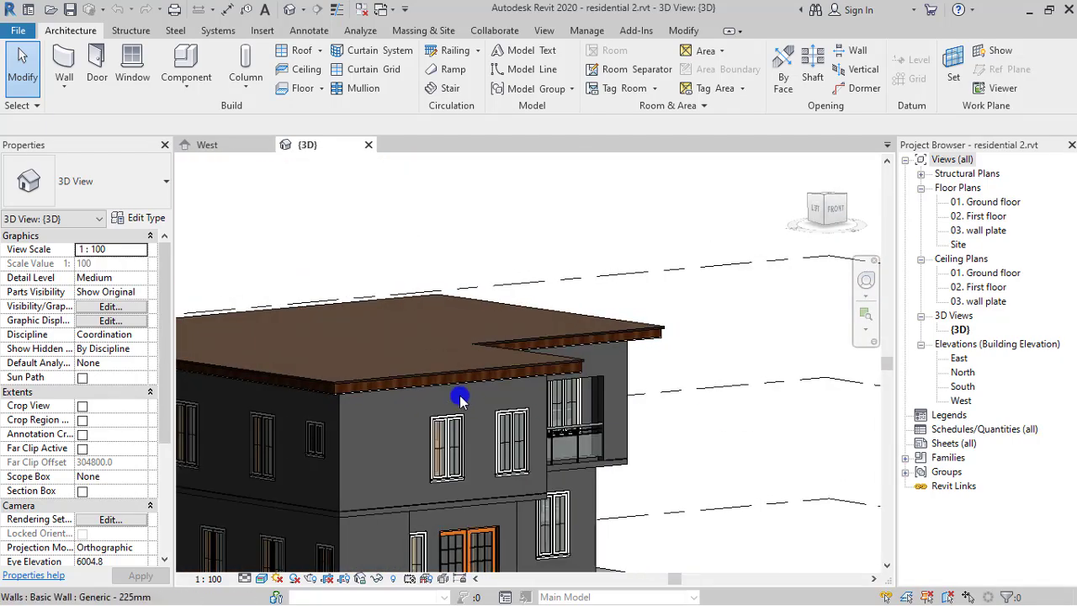
pyautogui.scroll(-2, 370, 385)
pyautogui.keyDown('shift'); pyautogui.moveTo(383, 446); pyautogui.dragTo(538, 515, button='middle'); pyautogui.keyUp('shift')
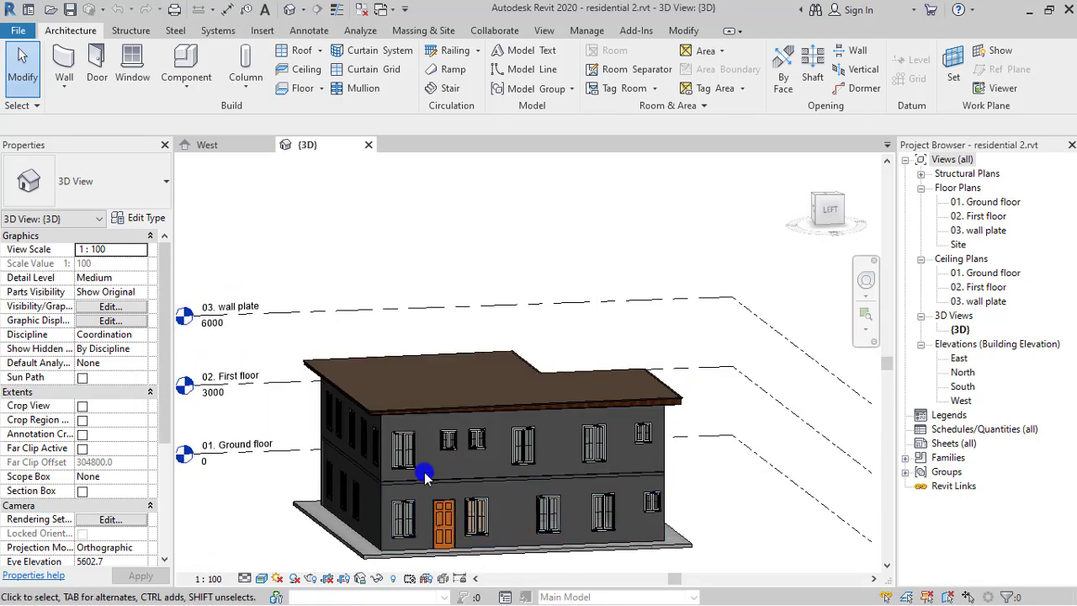
pyautogui.keyDown('shift'); pyautogui.moveTo(403, 517); pyautogui.dragTo(308, 522, button='middle'); pyautogui.keyUp('shift')
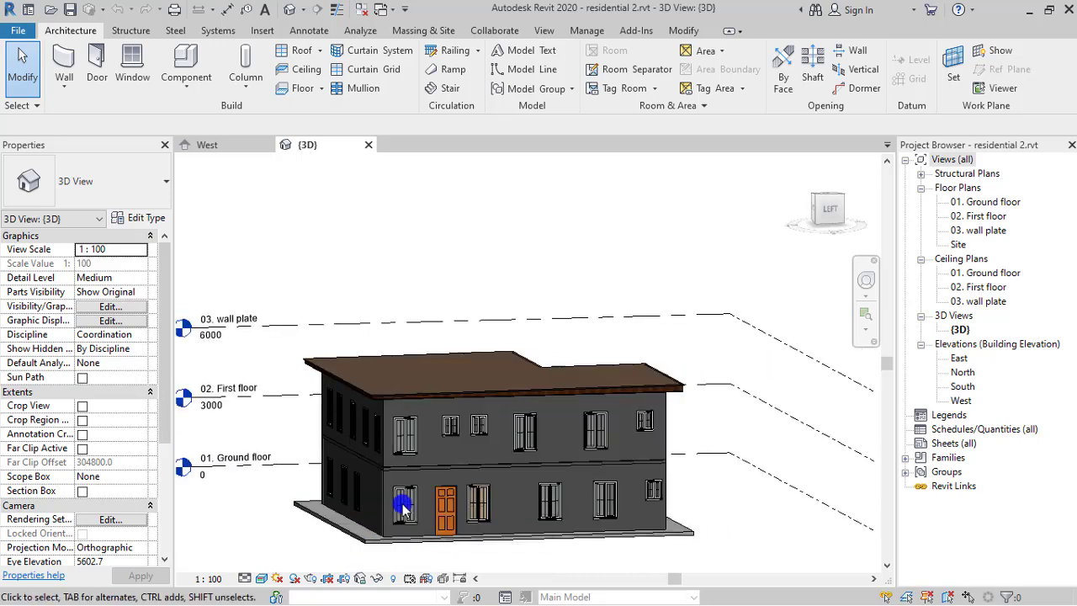
pyautogui.keyDown('shift'); pyautogui.moveTo(714, 474); pyautogui.dragTo(303, 389, button='middle'); pyautogui.keyUp('shift')
pyautogui.scroll(5, 379, 417)
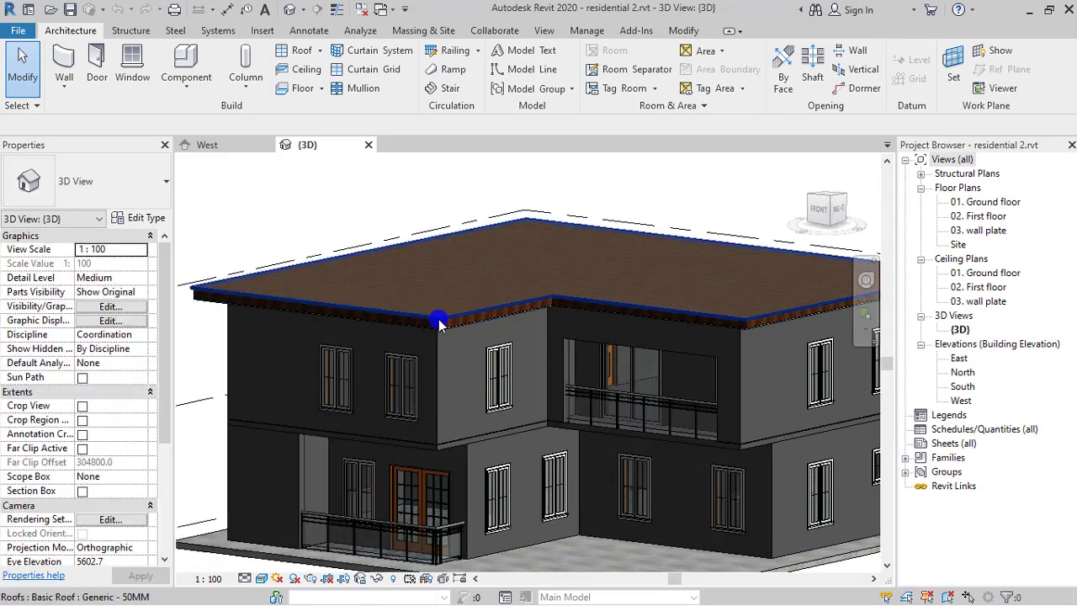
# Delete the existing fascia around the roof edge and the 50 mm generic roof above the first-floor walls
pyautogui.scroll(3, 438, 321)
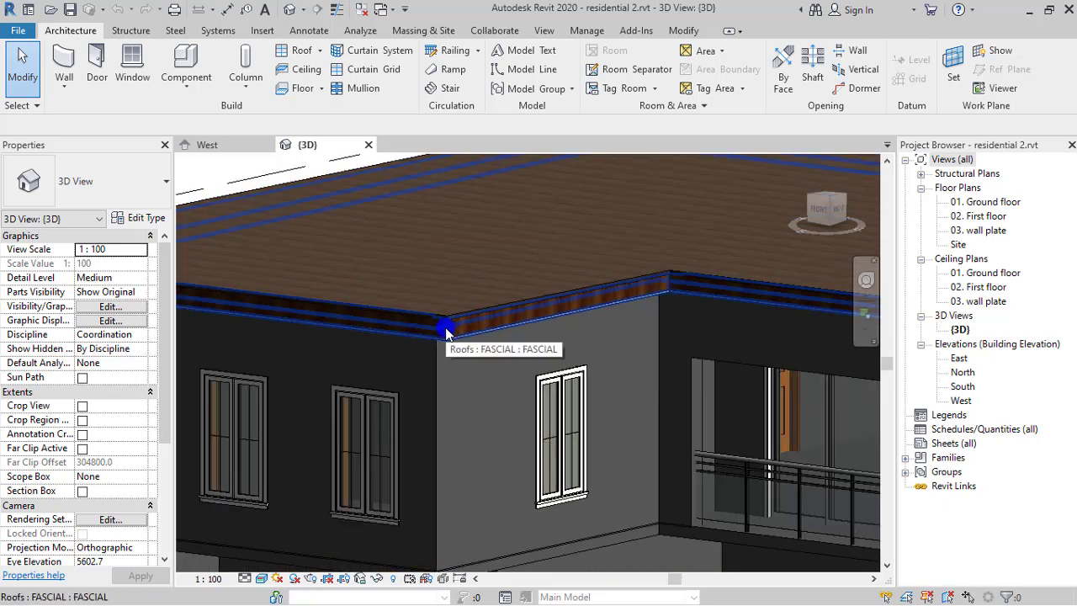
pyautogui.click(446, 330)
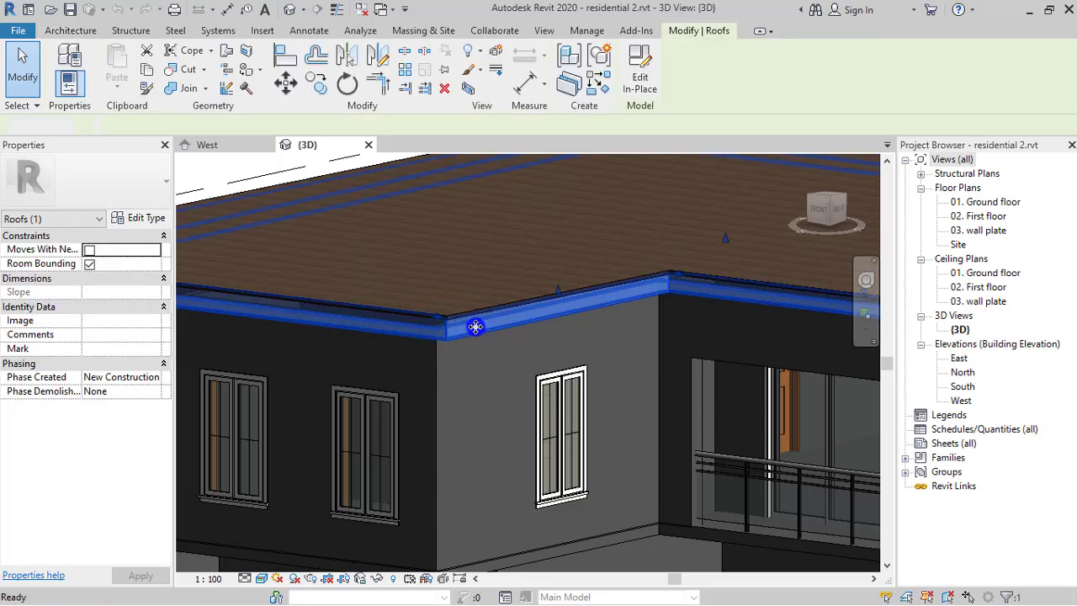
pyautogui.press('Escape')
pyautogui.click(464, 307)
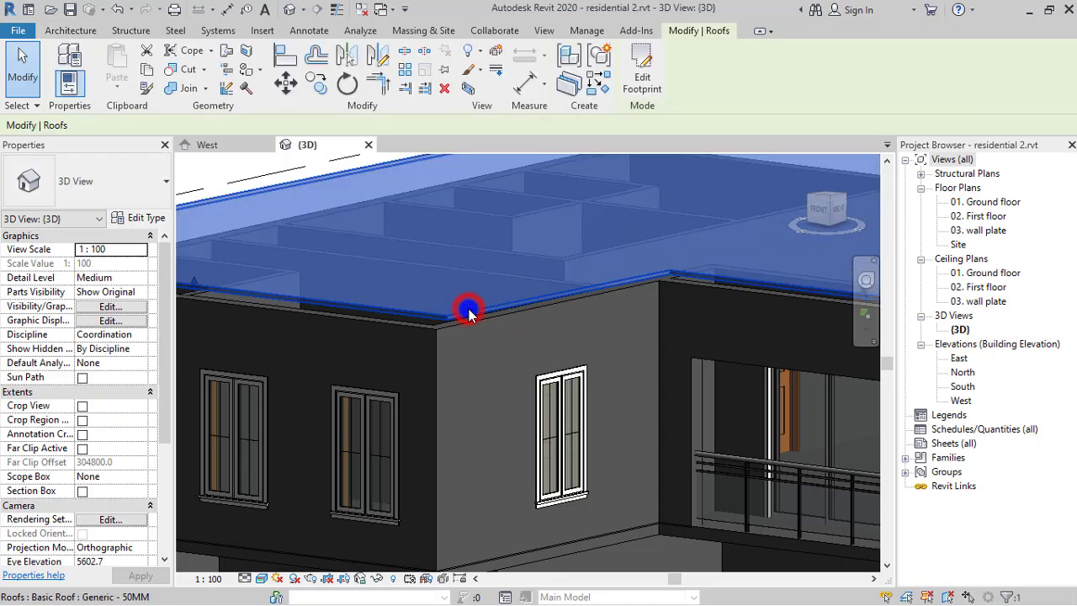
pyautogui.press('Delete')
pyautogui.scroll(-2, 467, 312)
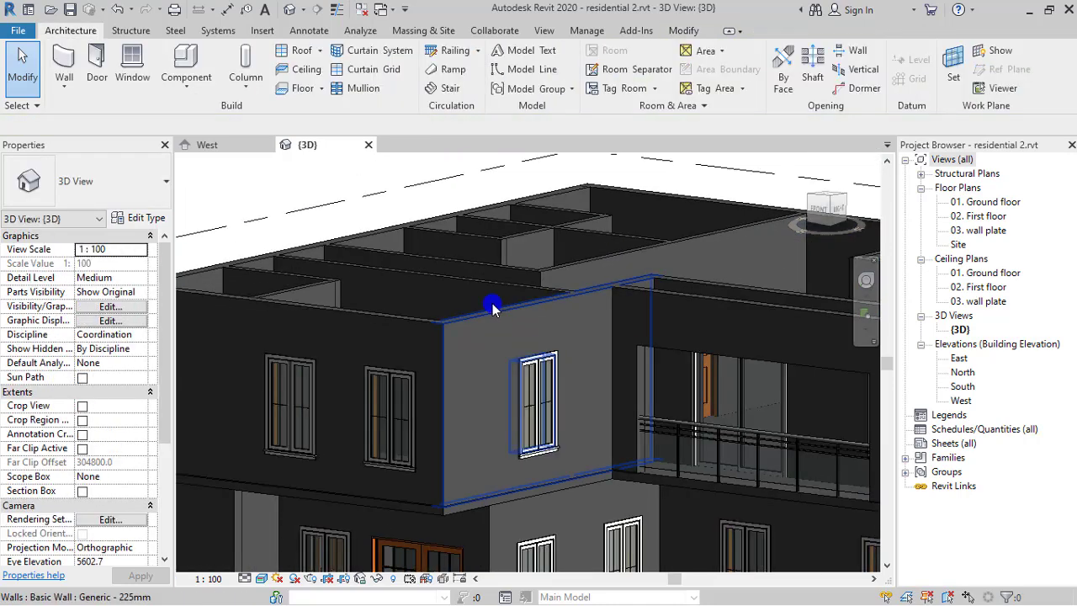
# Create an in-place model component in the Roofs category and name it "concrete fasial"
pyautogui.keyDown('shift'); pyautogui.moveTo(492, 308); pyautogui.dragTo(425, 374, button='middle'); pyautogui.keyUp('shift')
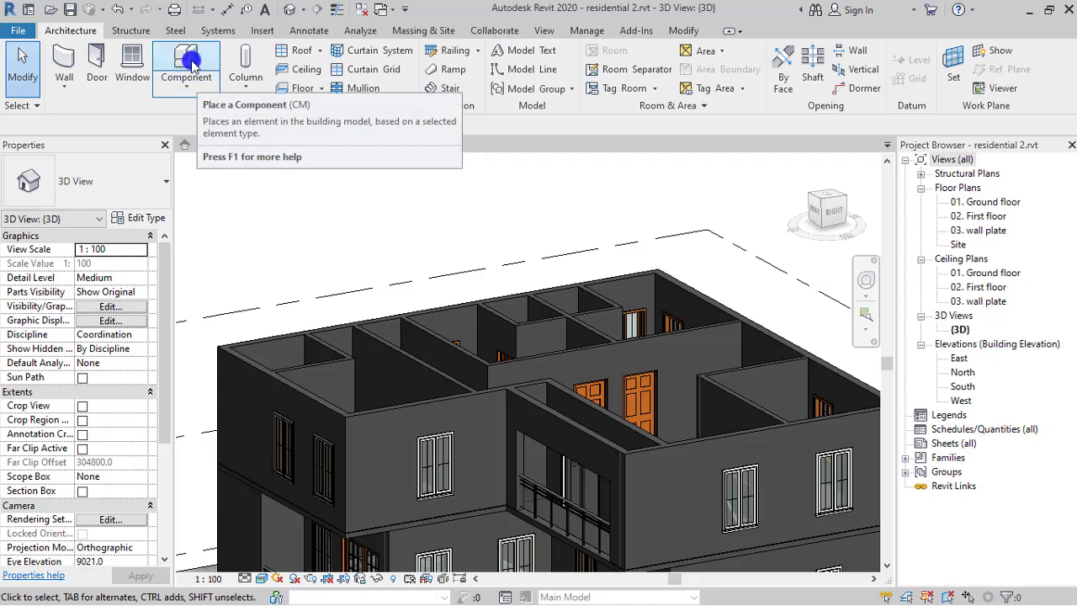
pyautogui.click(195, 95)
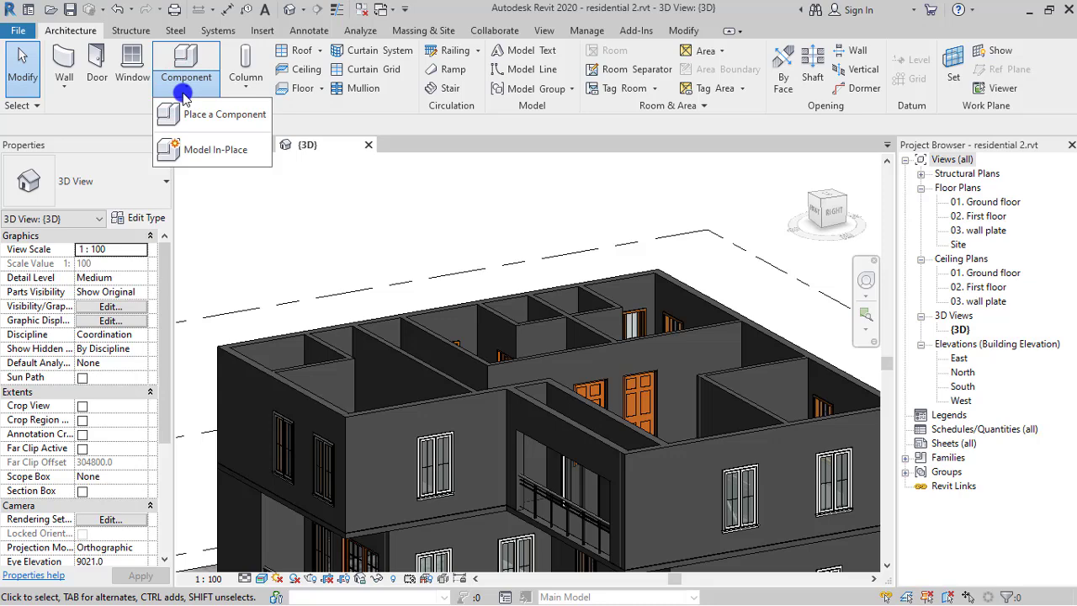
pyautogui.click(210, 149)
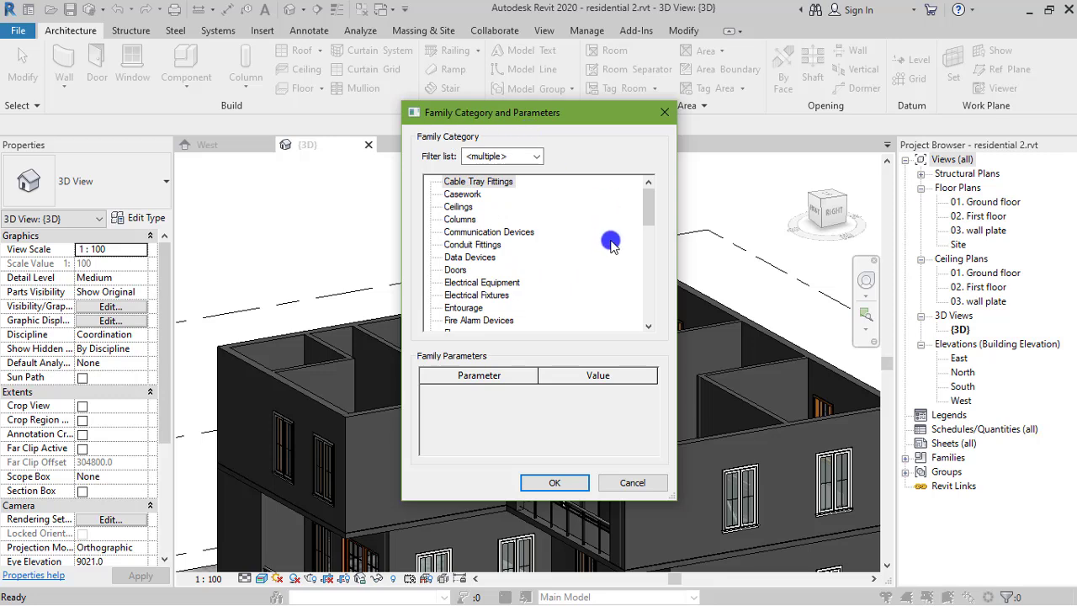
pyautogui.scroll(-4, 515, 244)
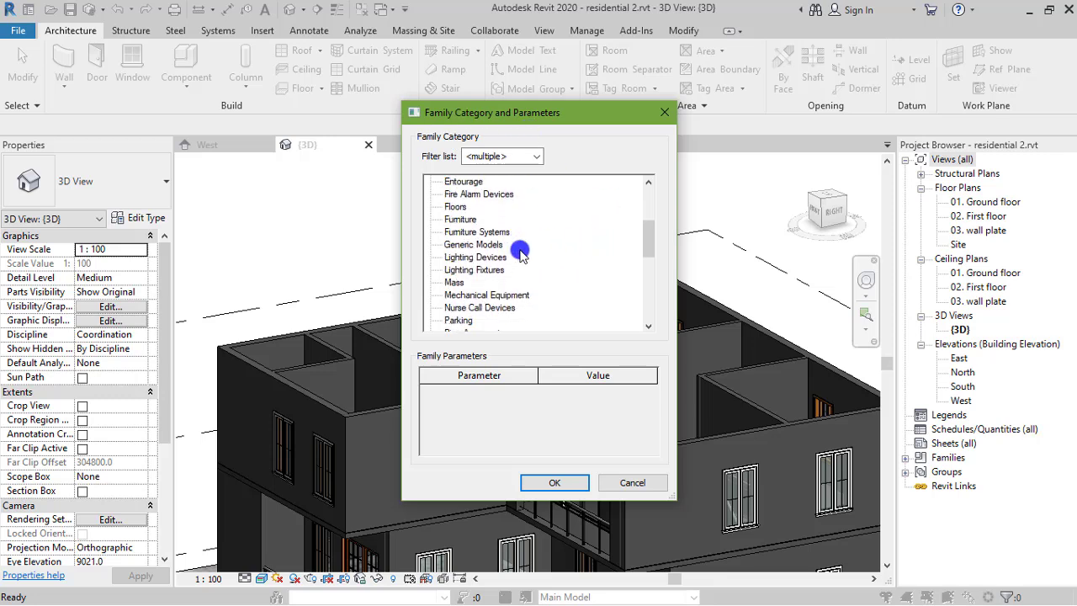
pyautogui.scroll(-3, 520, 252)
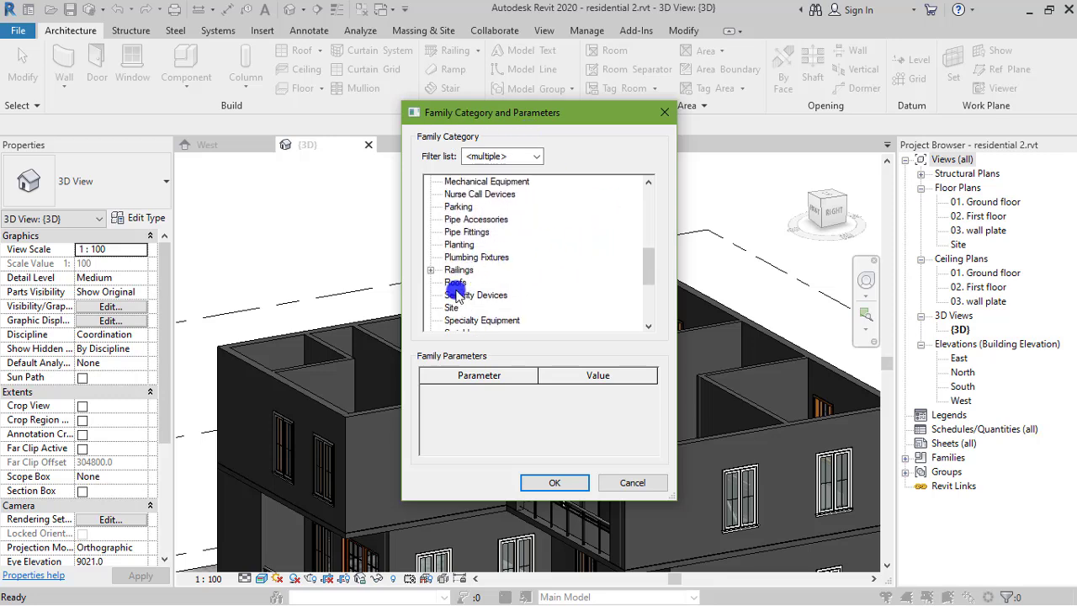
pyautogui.click(555, 482)
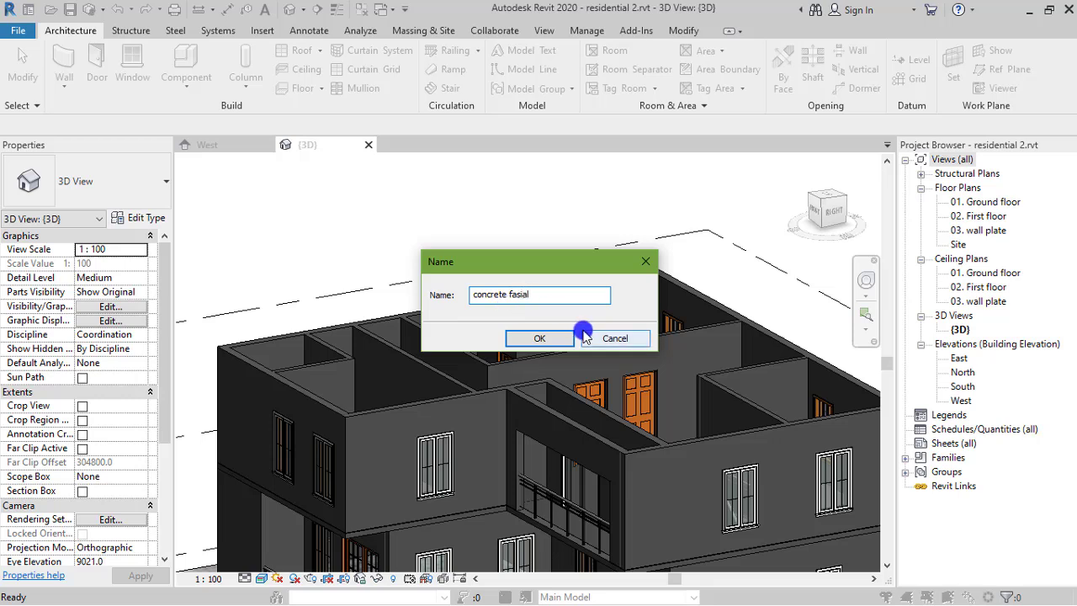
pyautogui.click(543, 338)
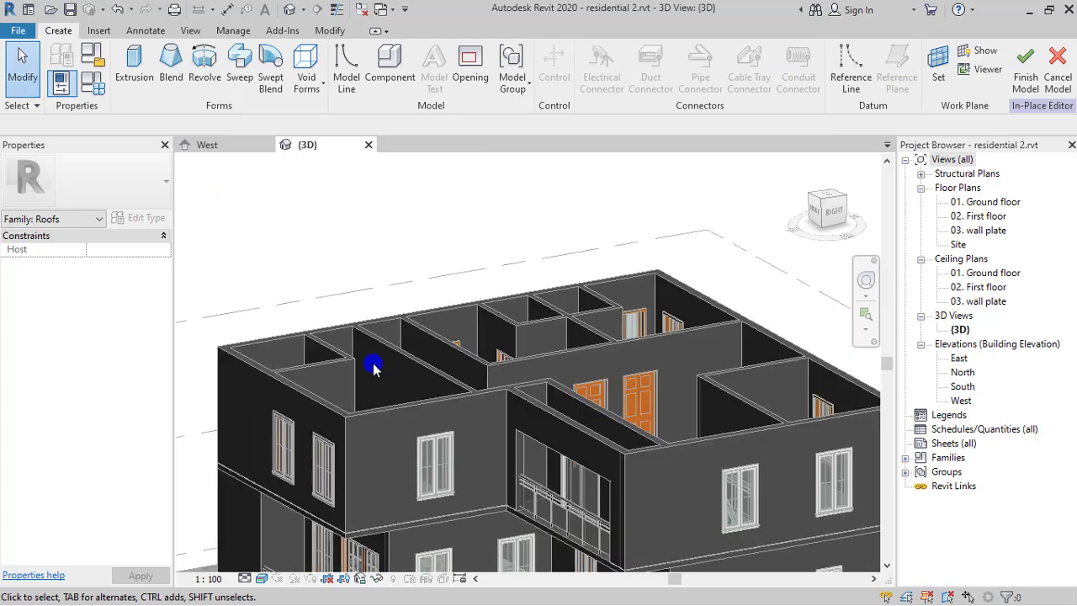
# Start a Sweep with a picked path and pick the outer top edge of the short wall with two windows
pyautogui.moveTo(521, 360); pyautogui.dragTo(509, 310, button='middle')
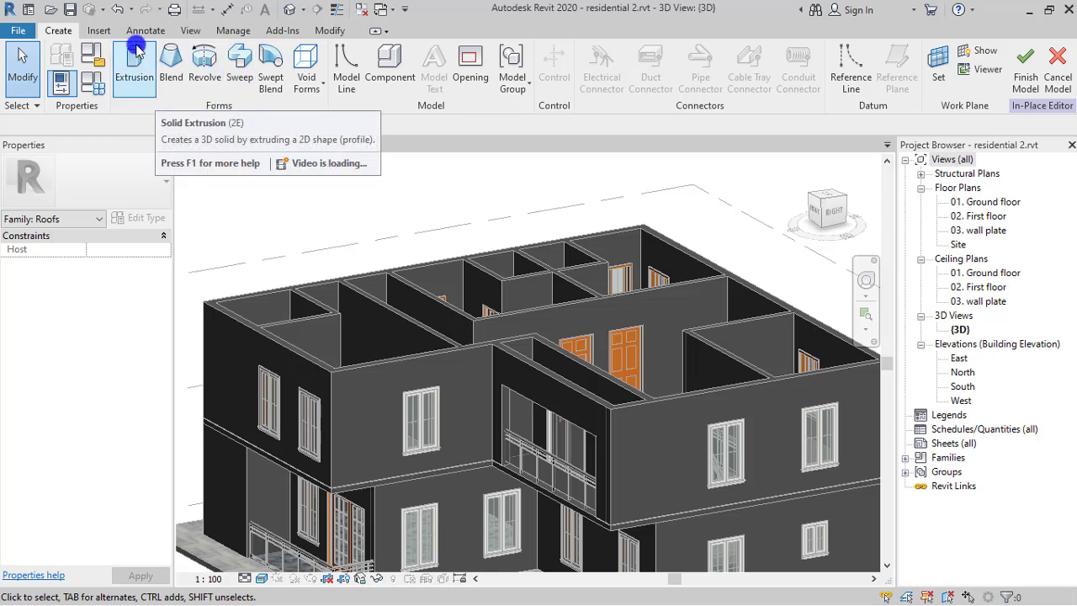
pyautogui.click(240, 80)
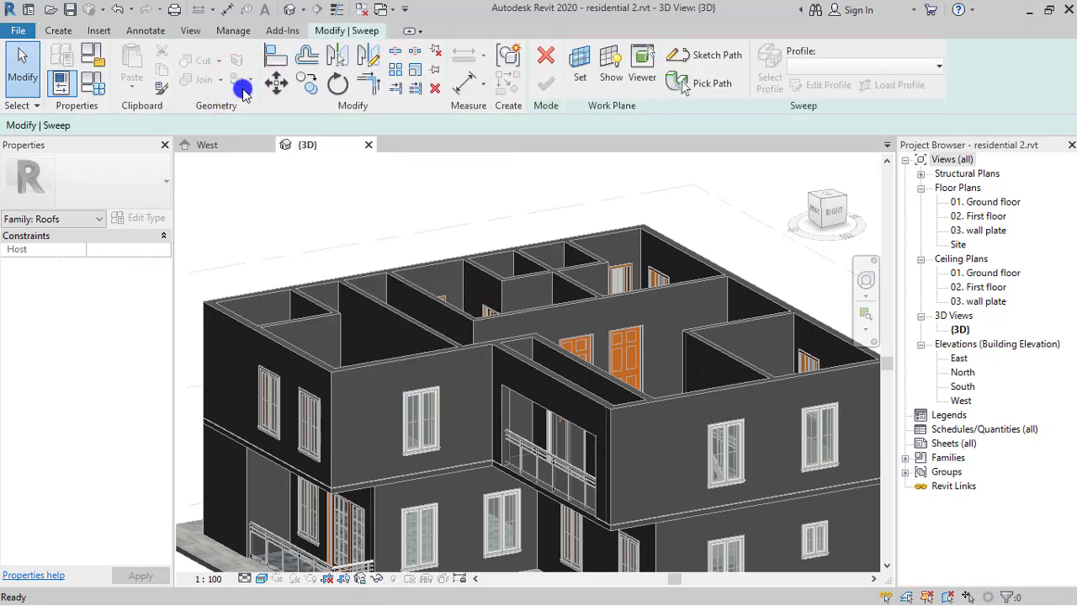
pyautogui.click(593, 88)
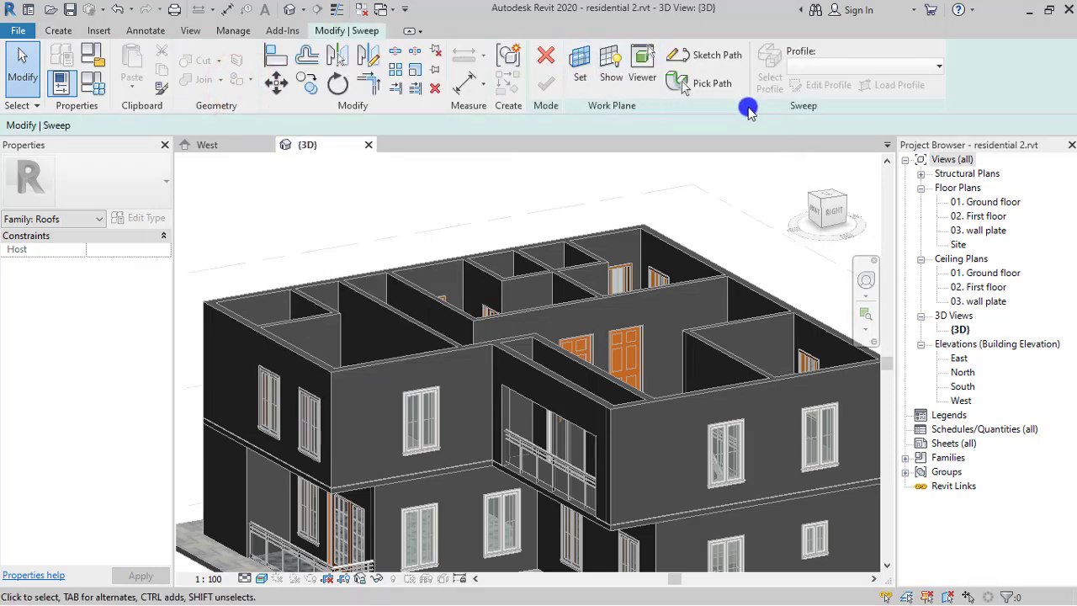
pyautogui.click(701, 87)
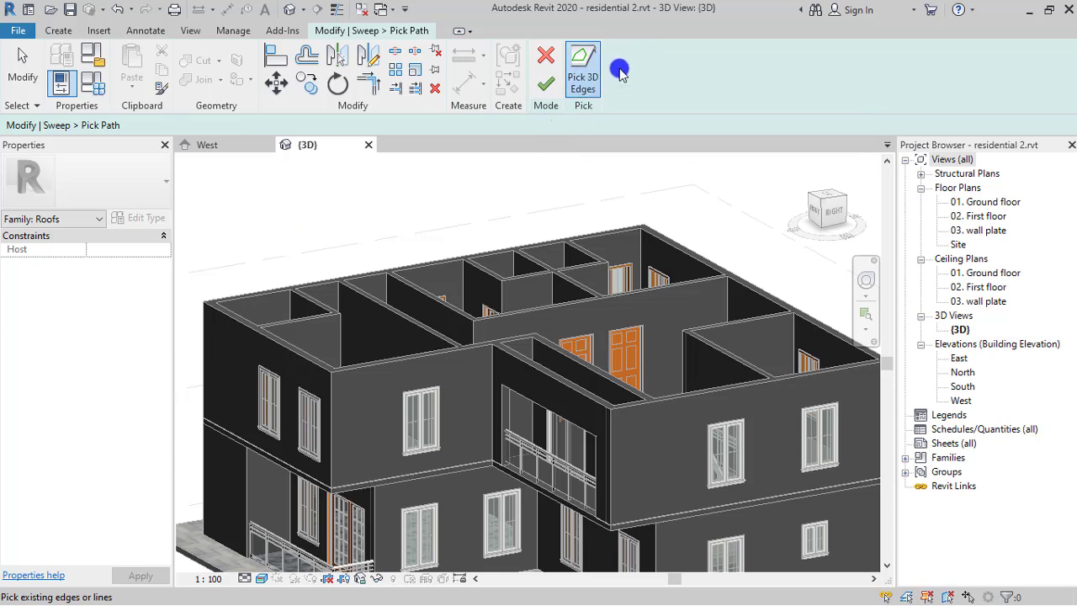
pyautogui.click(582, 69)
pyautogui.click(579, 67)
pyautogui.click(388, 175)
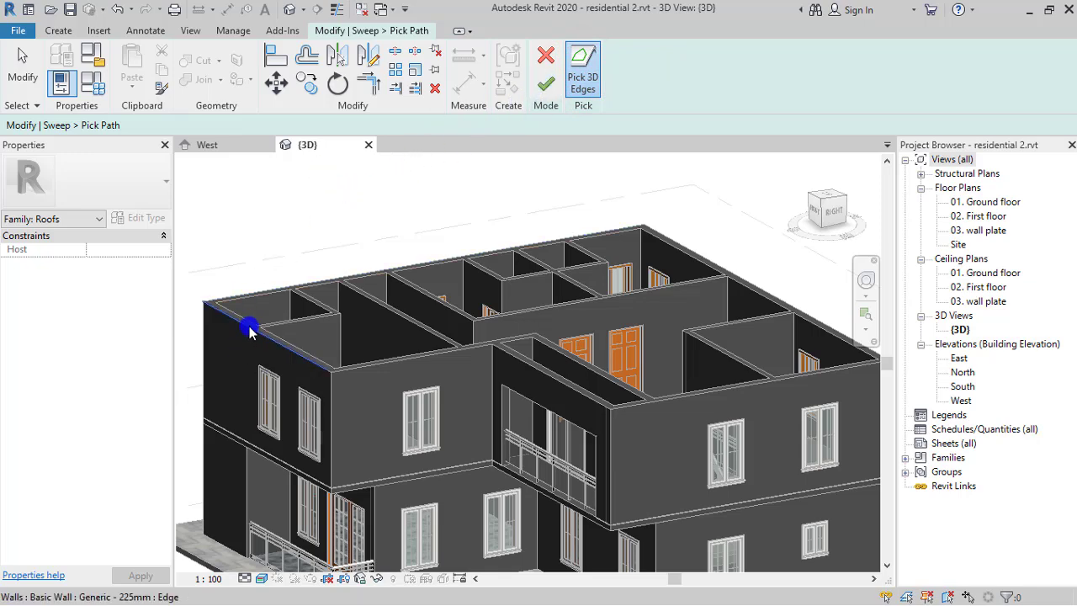
pyautogui.scroll(3, 246, 329)
pyautogui.moveTo(318, 324); pyautogui.dragTo(506, 395, button='middle')
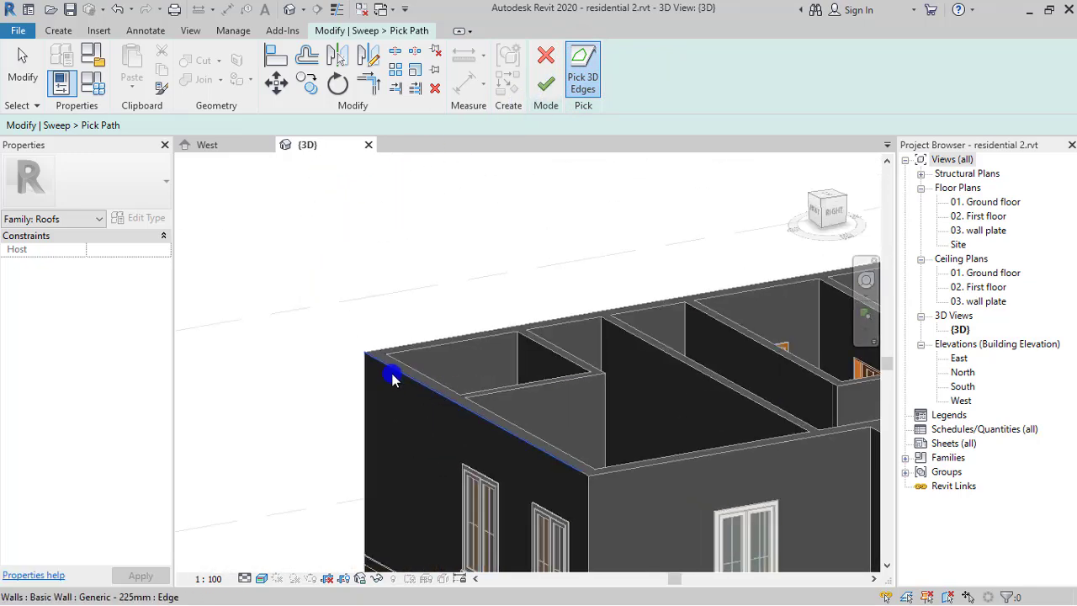
pyautogui.click(512, 436)
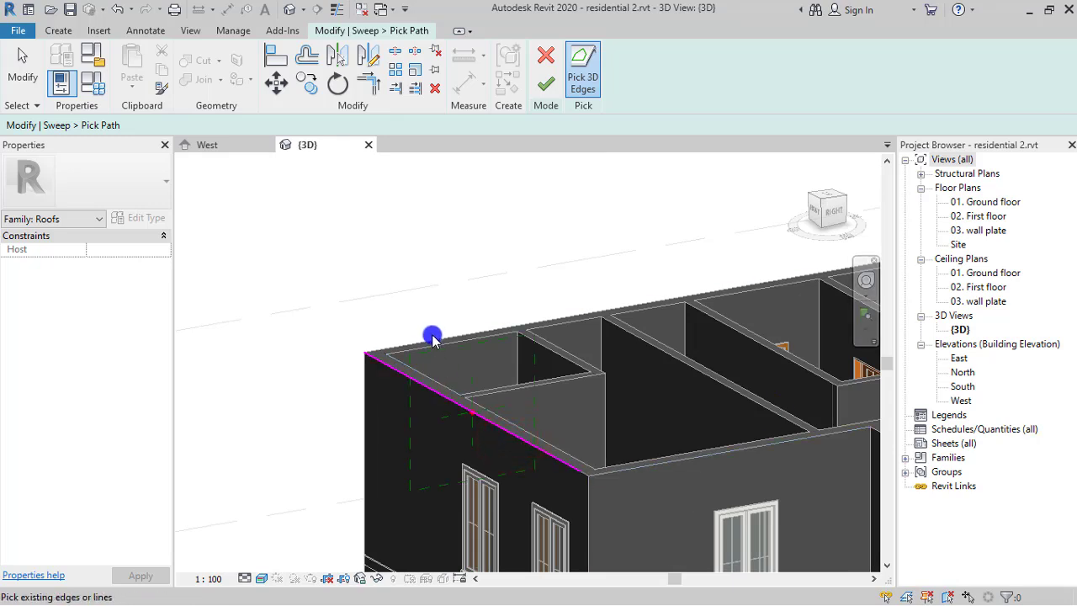
# Add the outer top edges of the long rear wall and the adjoining far wall to the sweep path
pyautogui.scroll(5, 396, 337)
pyautogui.click(384, 375)
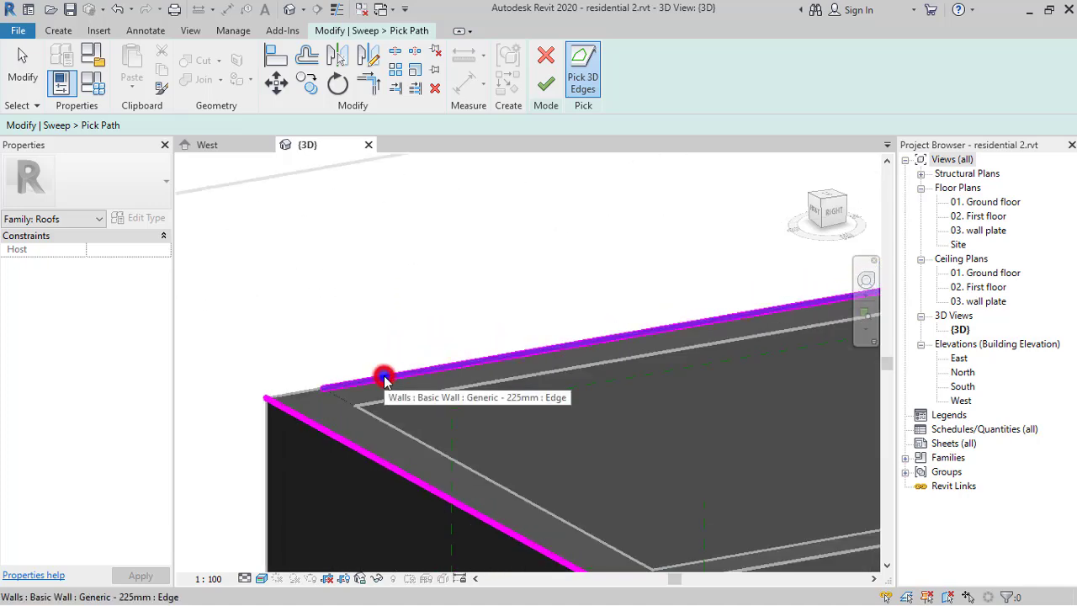
pyautogui.scroll(-5, 384, 376)
pyautogui.moveTo(446, 418); pyautogui.dragTo(216, 437, button='middle')
pyautogui.scroll(6, 510, 368)
pyautogui.click(527, 420)
pyautogui.scroll(-3, 527, 420)
pyautogui.moveTo(565, 467); pyautogui.dragTo(419, 182, button='middle')
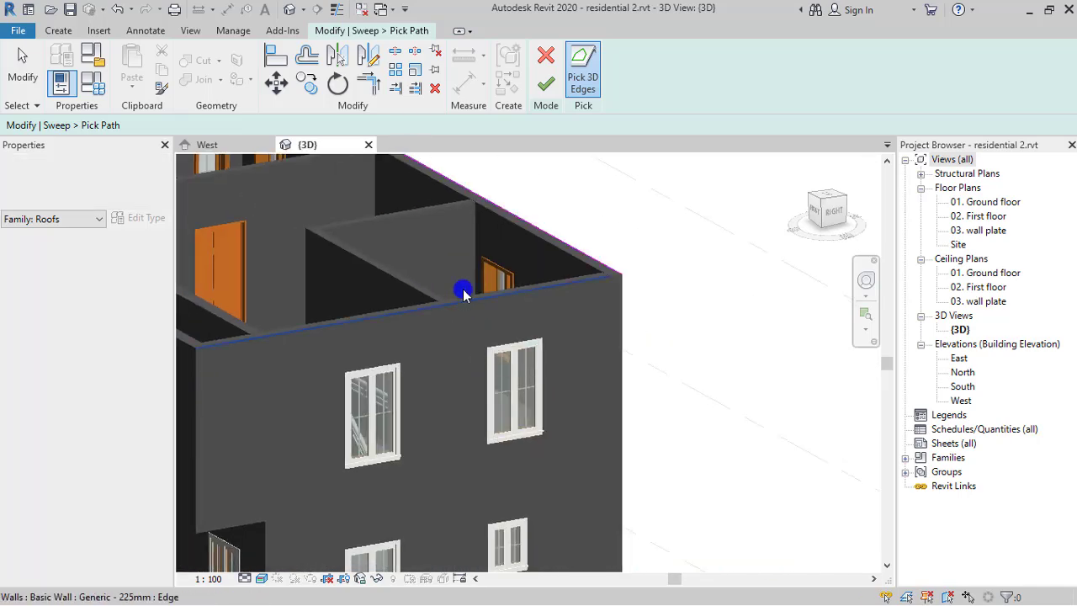
# Add the outer top edges of the remaining front wall, the balcony wall and the recessed corner wall to the sweep path
pyautogui.click(465, 297)
pyautogui.scroll(-2, 429, 307)
pyautogui.moveTo(395, 343); pyautogui.dragTo(720, 454, button='middle')
pyautogui.scroll(2, 530, 425)
pyautogui.click(533, 404)
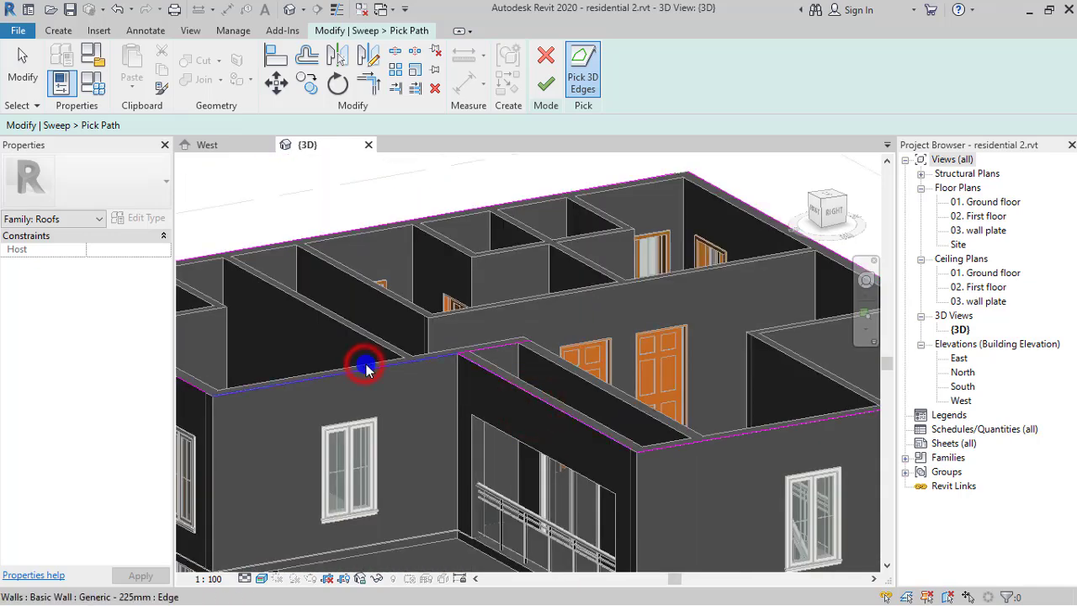
pyautogui.click(365, 366)
pyautogui.scroll(-2, 379, 379)
pyautogui.moveTo(389, 416); pyautogui.dragTo(468, 466, button='middle')
pyautogui.scroll(1, 474, 467)
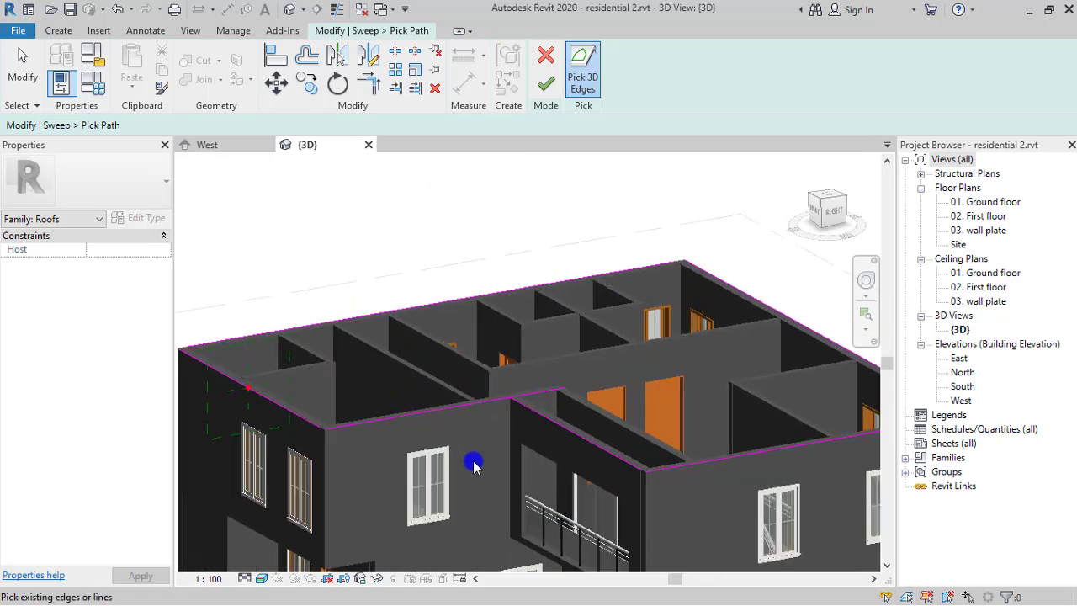
# Try to finish the picked sweep path, and return to editing it
pyautogui.click(550, 85)
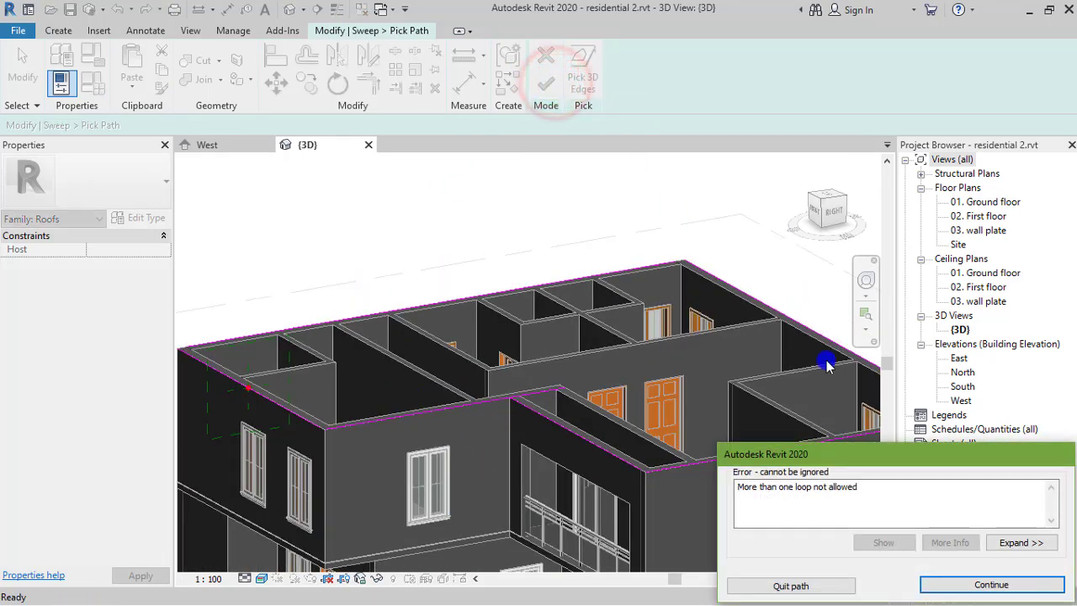
pyautogui.moveTo(848, 455); pyautogui.dragTo(524, 261)
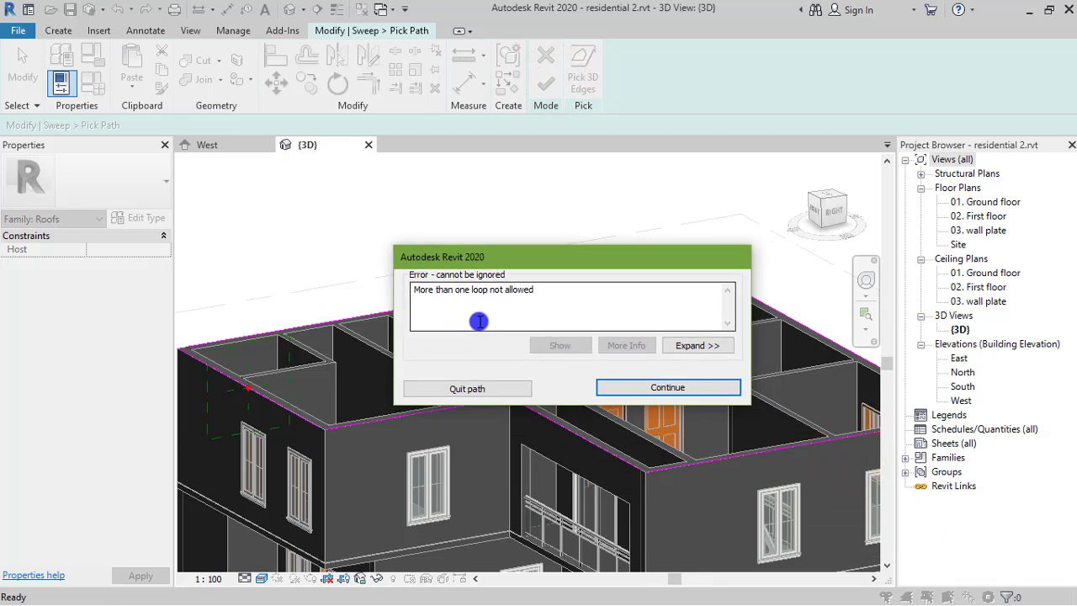
pyautogui.click(645, 388)
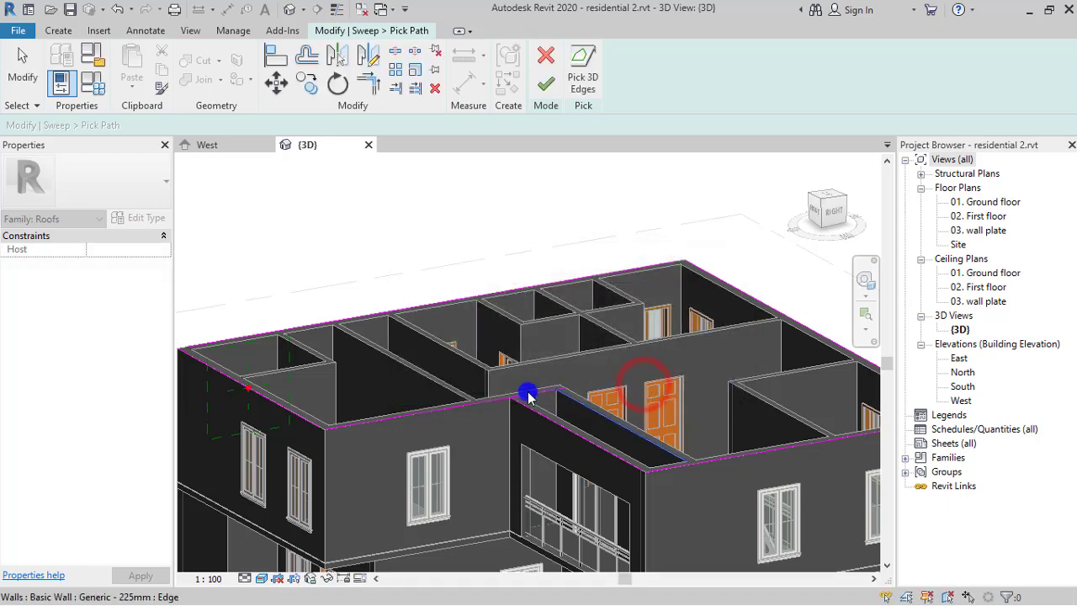
# Trim the sweep path lines to a corner where the short two-window wall meets the adjoining front wall
pyautogui.scroll(5, 518, 393)
pyautogui.scroll(2, 523, 396)
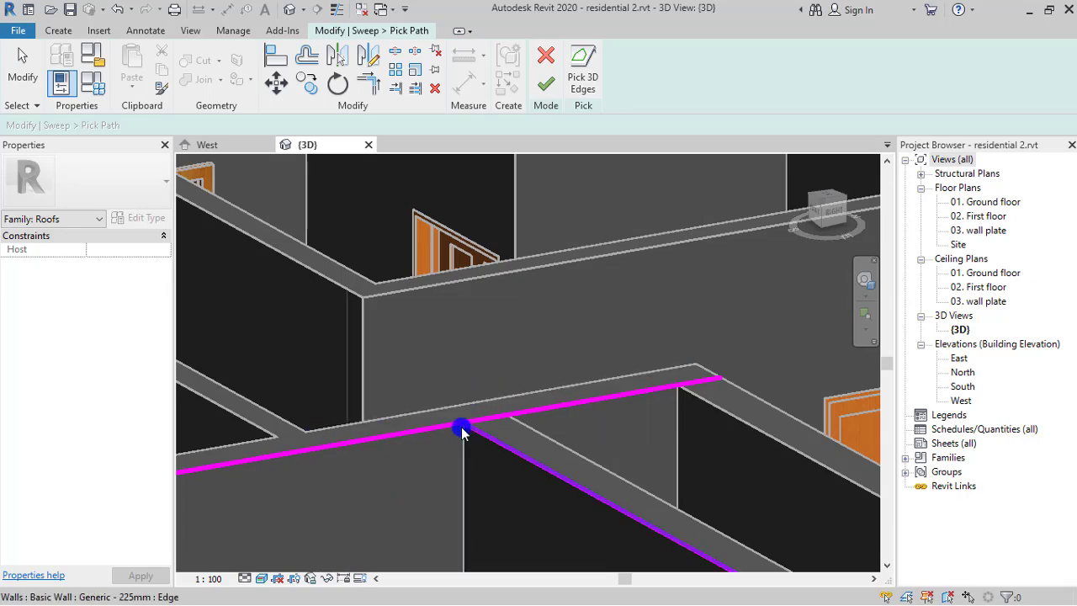
pyautogui.scroll(-1, 456, 432)
pyautogui.scroll(-2, 457, 433)
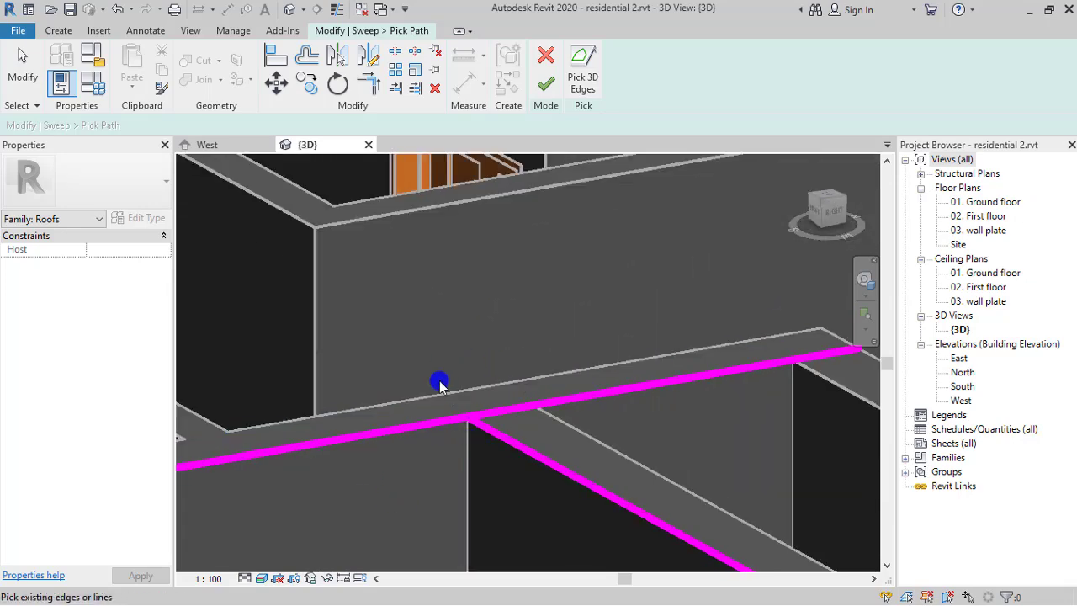
pyautogui.scroll(-3, 457, 341)
pyautogui.scroll(4, 269, 435)
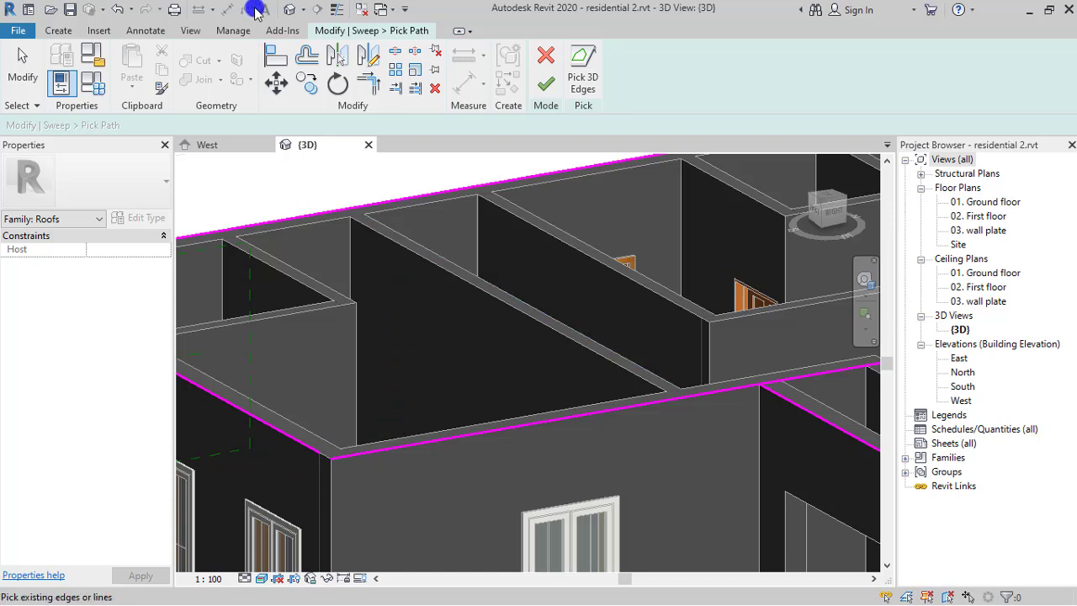
pyautogui.click(375, 87)
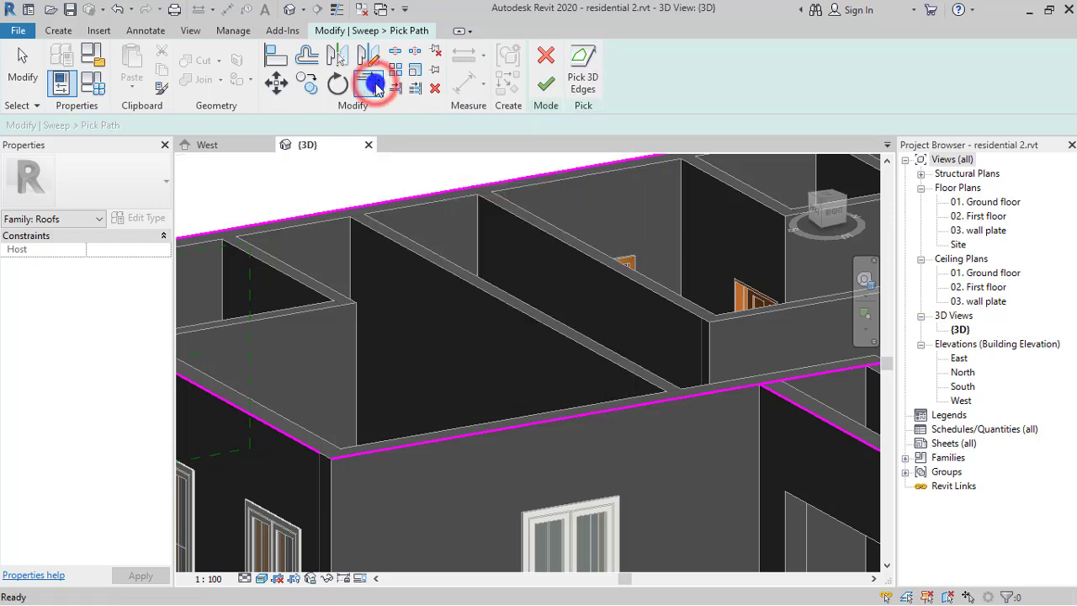
pyautogui.click(300, 442)
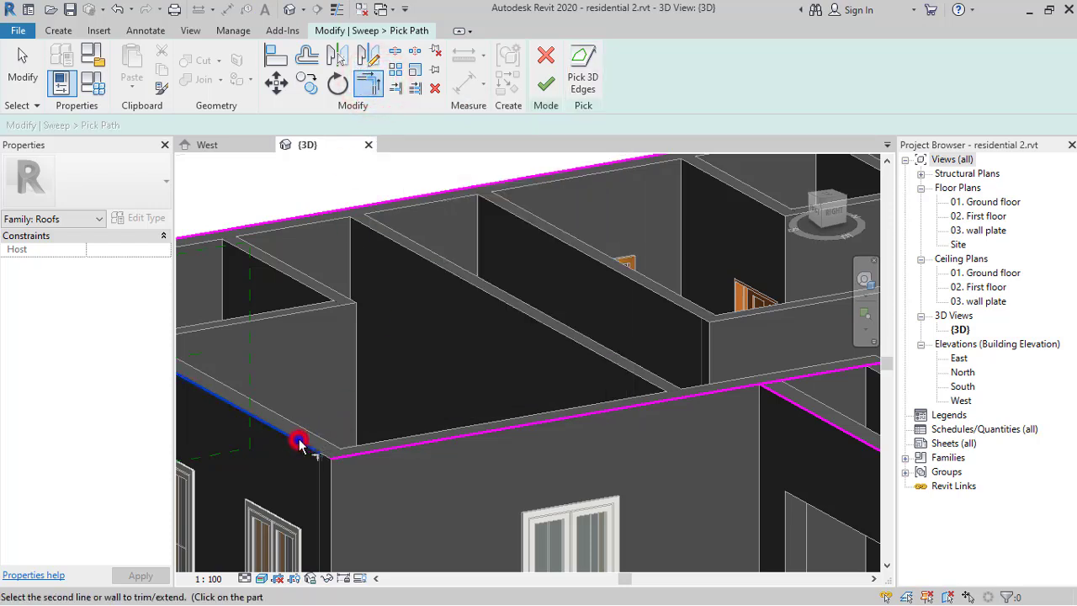
pyautogui.click(347, 459)
# Trim the front wall's path line to the balcony wall's line, removing the overhang at the recessed corner
pyautogui.scroll(-1, 457, 418)
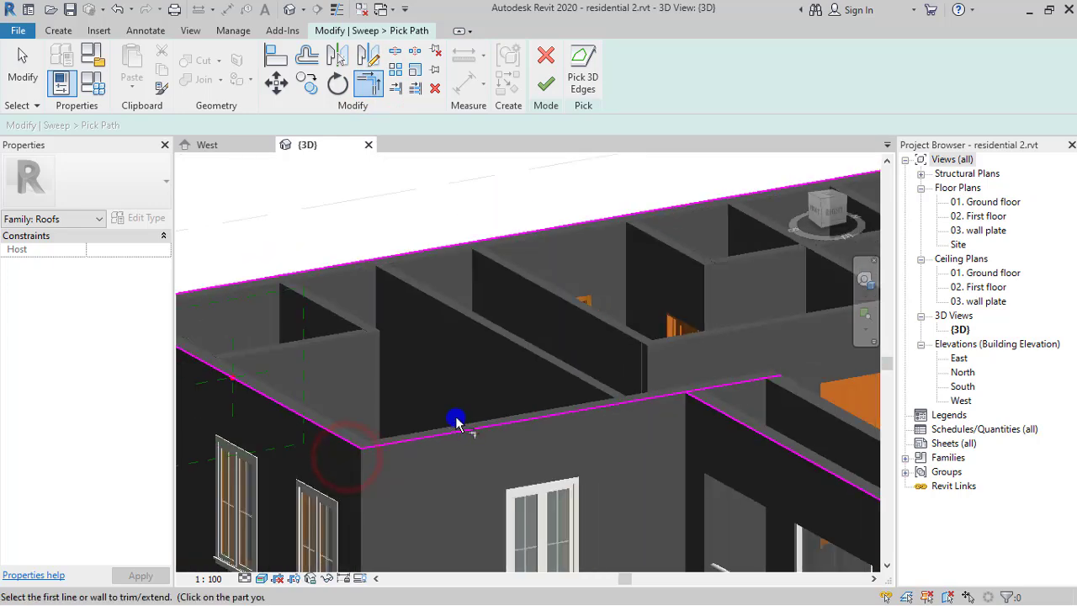
pyautogui.scroll(-1, 339, 457)
pyautogui.scroll(3, 344, 454)
pyautogui.scroll(-4, 396, 472)
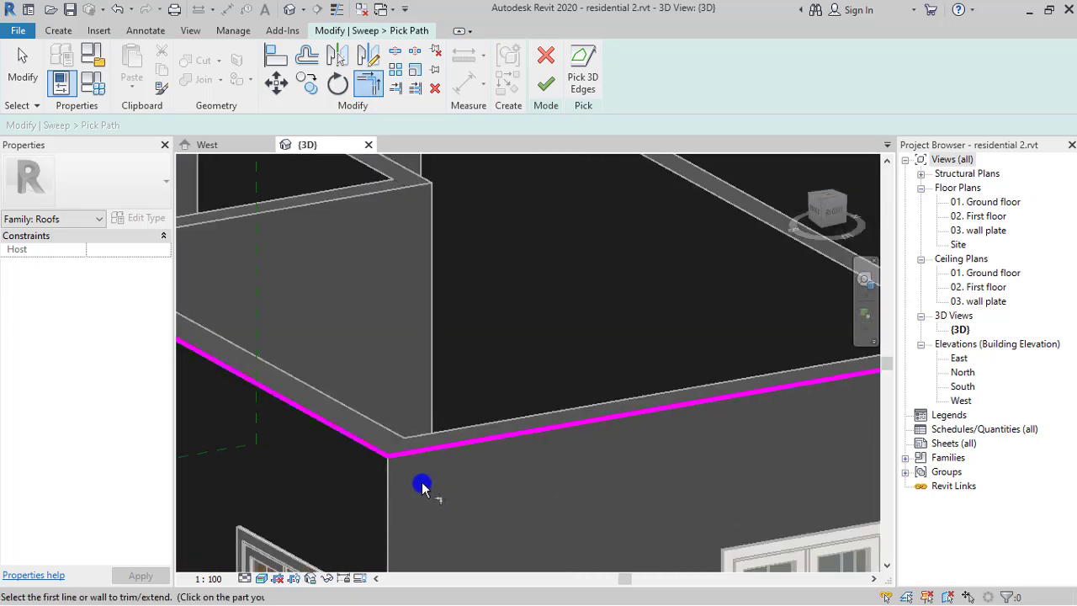
pyautogui.moveTo(676, 445); pyautogui.dragTo(650, 455, button='middle')
pyautogui.scroll(5, 650, 455)
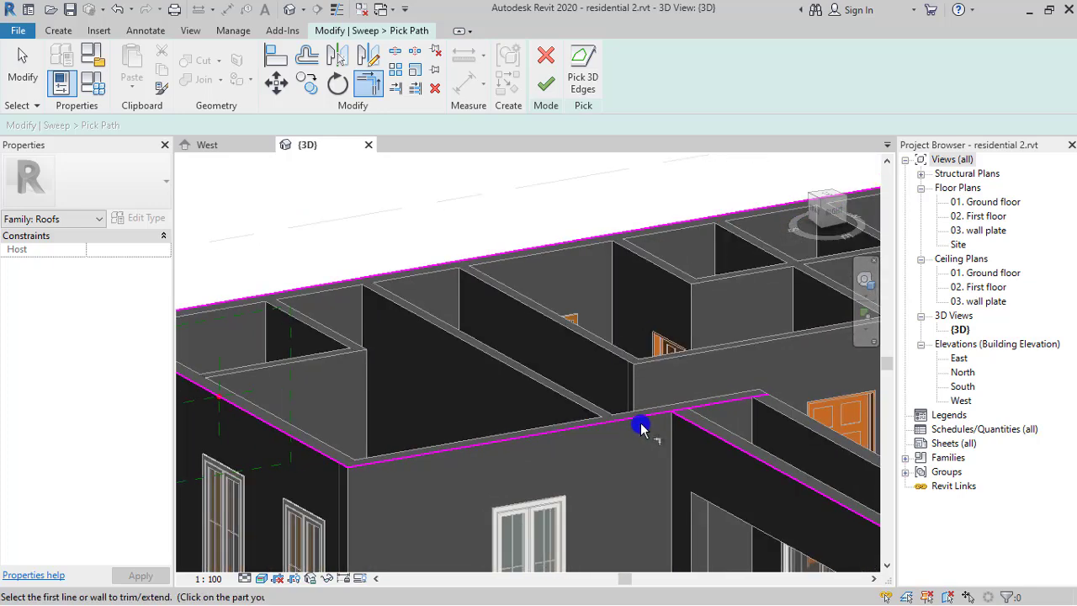
pyautogui.click(662, 402)
pyautogui.click(722, 425)
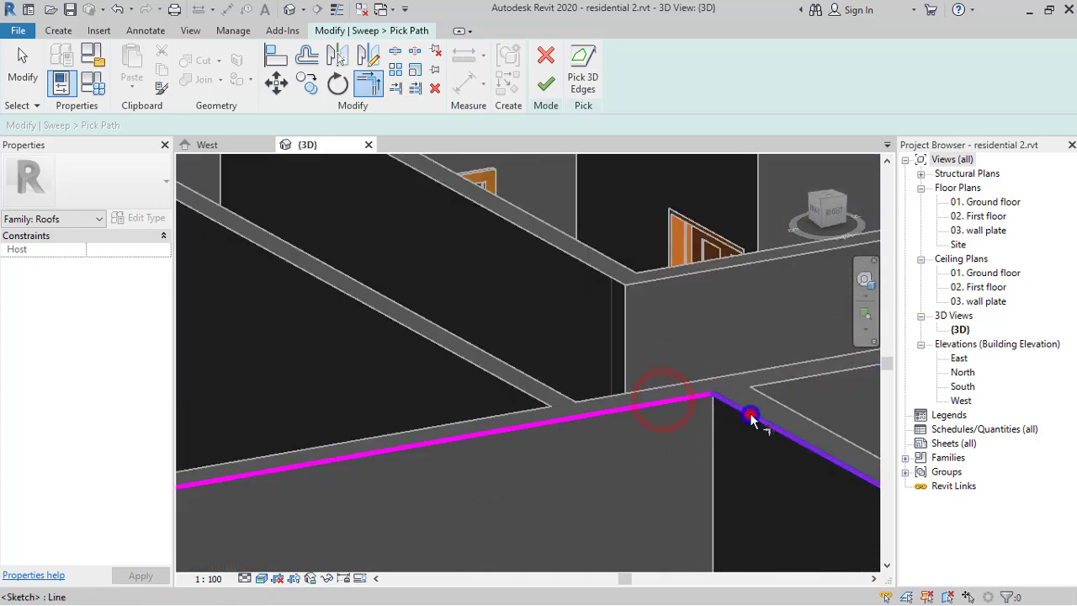
# Trim the path lines of the balcony wall and the projecting front wall to a corner
pyautogui.scroll(-5, 738, 413)
pyautogui.moveTo(568, 387); pyautogui.dragTo(286, 334, button='middle')
pyautogui.scroll(5, 457, 328)
pyautogui.click(437, 368)
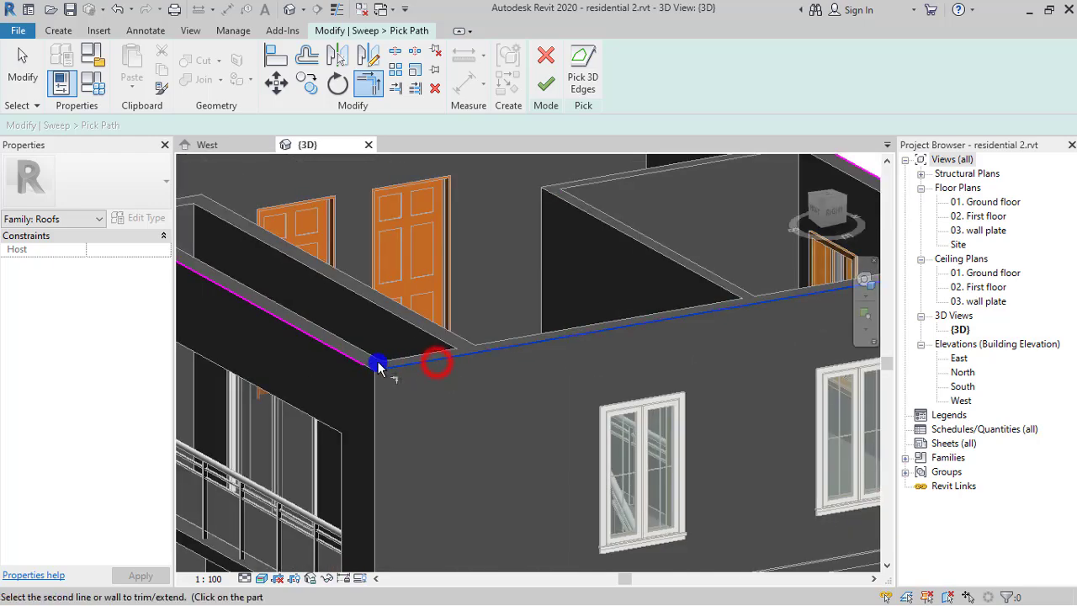
pyautogui.click(361, 365)
# Trim the path lines of the projecting front wall and the far side wall to a corner
pyautogui.scroll(-5, 361, 366)
pyautogui.scroll(5, 492, 429)
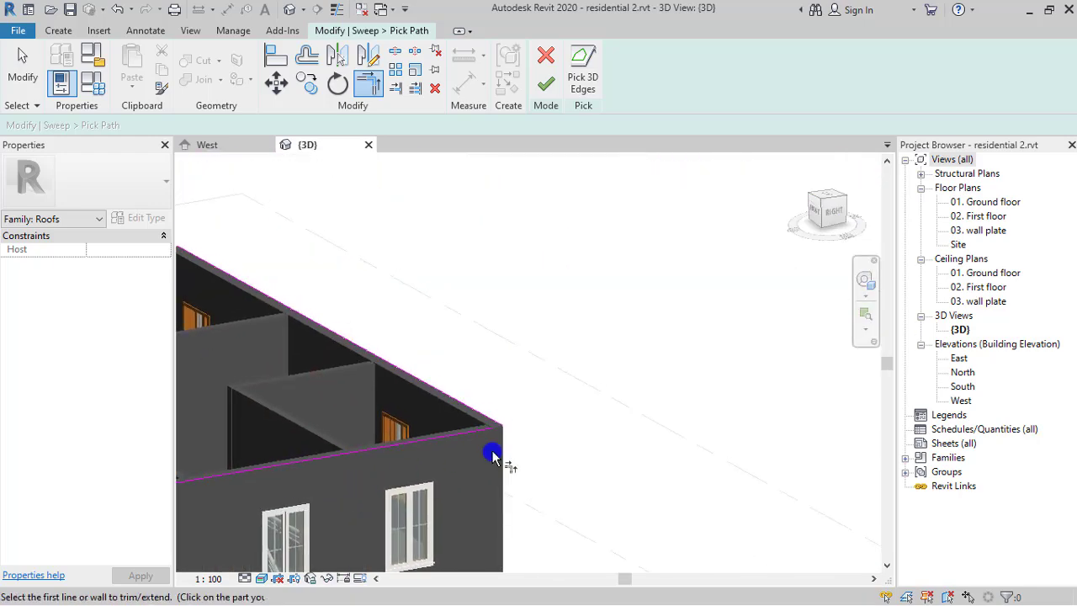
pyautogui.click(470, 411)
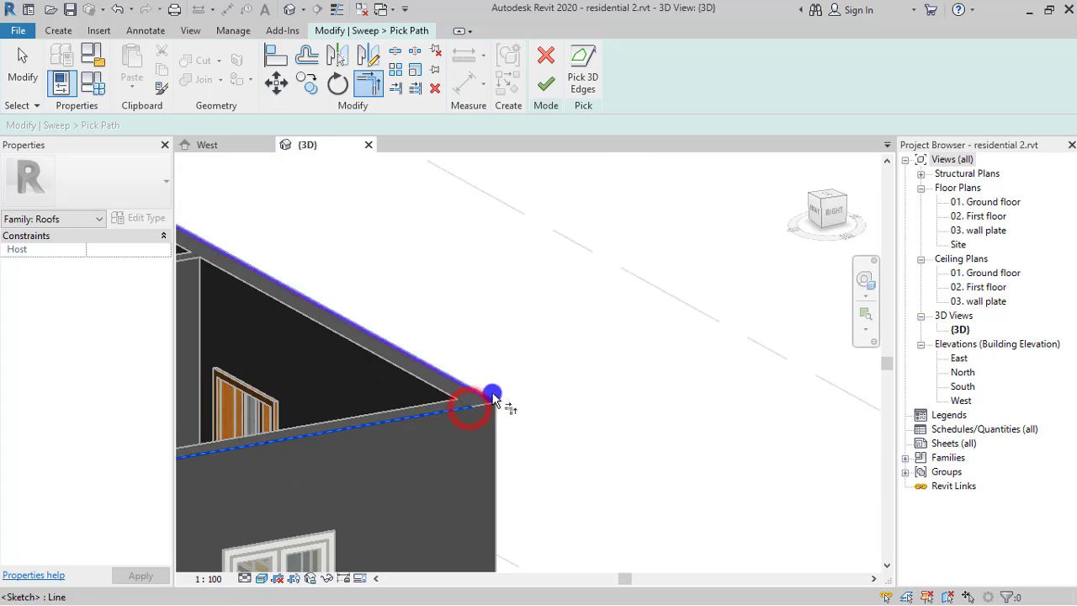
pyautogui.click(489, 393)
# Trim the path lines of the long rear wall and the far side wall to a corner
pyautogui.scroll(-3, 486, 393)
pyautogui.moveTo(385, 361); pyautogui.dragTo(726, 569, button='middle')
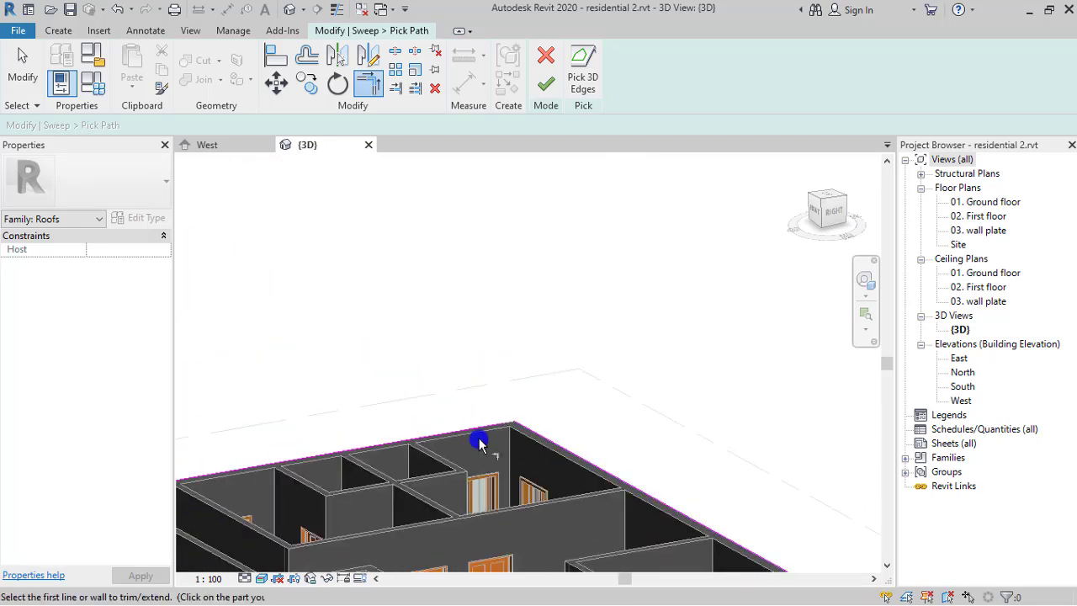
pyautogui.scroll(3, 476, 421)
pyautogui.click(511, 436)
pyautogui.click(577, 435)
# Trim the path lines of the short two-window wall and the long rear wall to a corner, and finish the sweep path
pyautogui.scroll(-2, 535, 441)
pyautogui.moveTo(421, 429); pyautogui.dragTo(524, 397, button='middle')
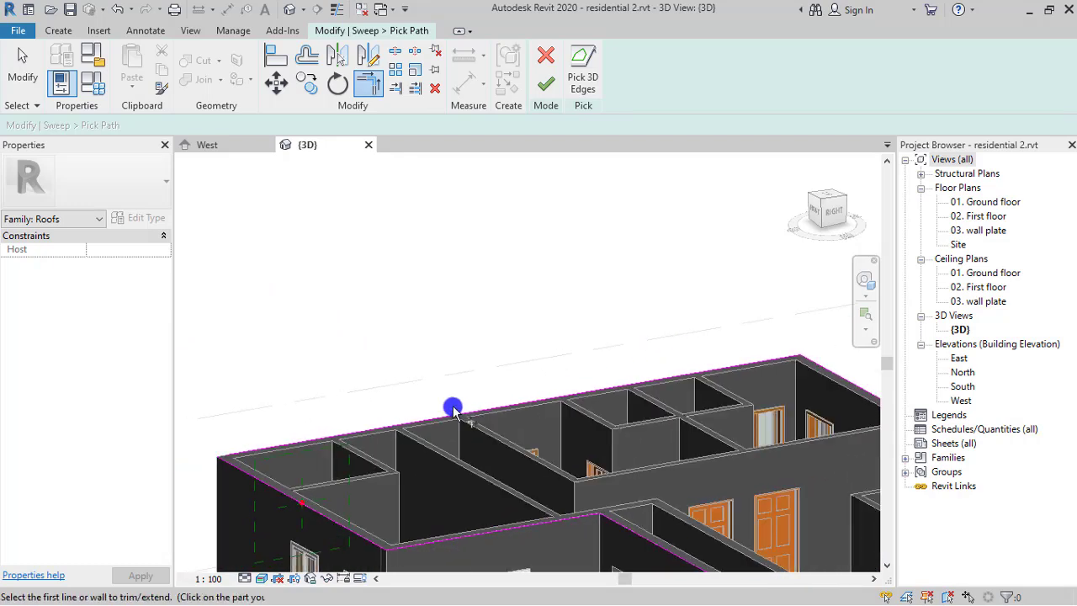
pyautogui.scroll(3, 192, 446)
pyautogui.click(277, 478)
pyautogui.click(286, 461)
pyautogui.scroll(-3, 290, 475)
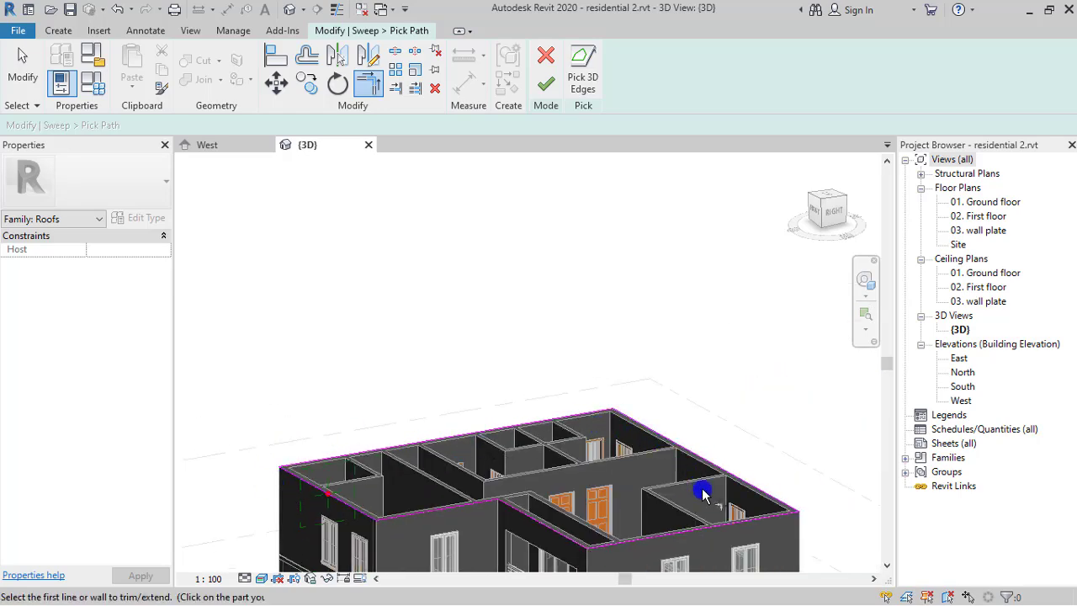
pyautogui.scroll(3, 492, 503)
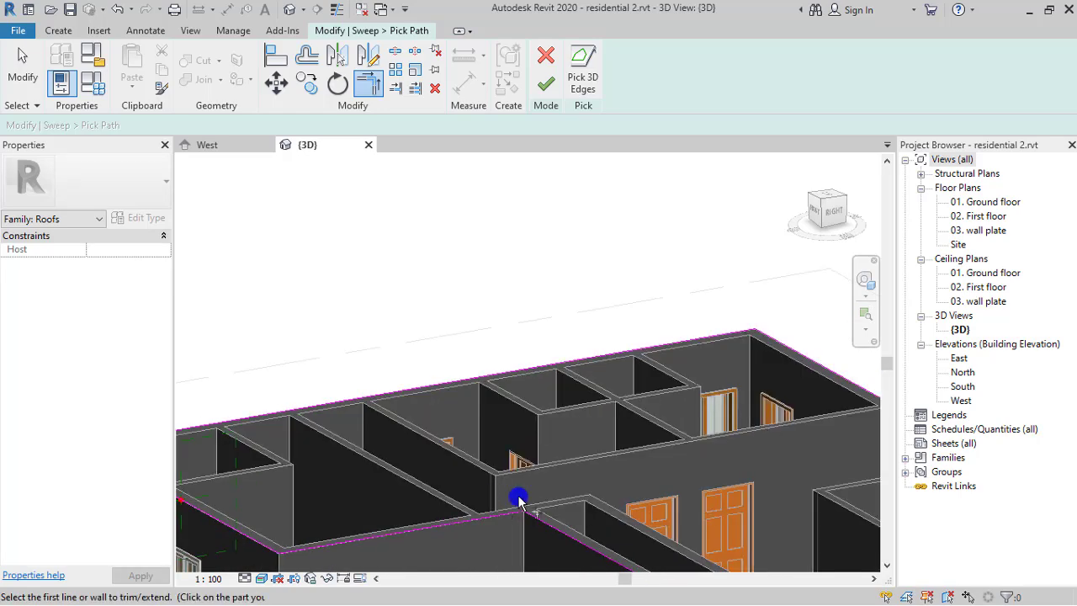
pyautogui.click(561, 93)
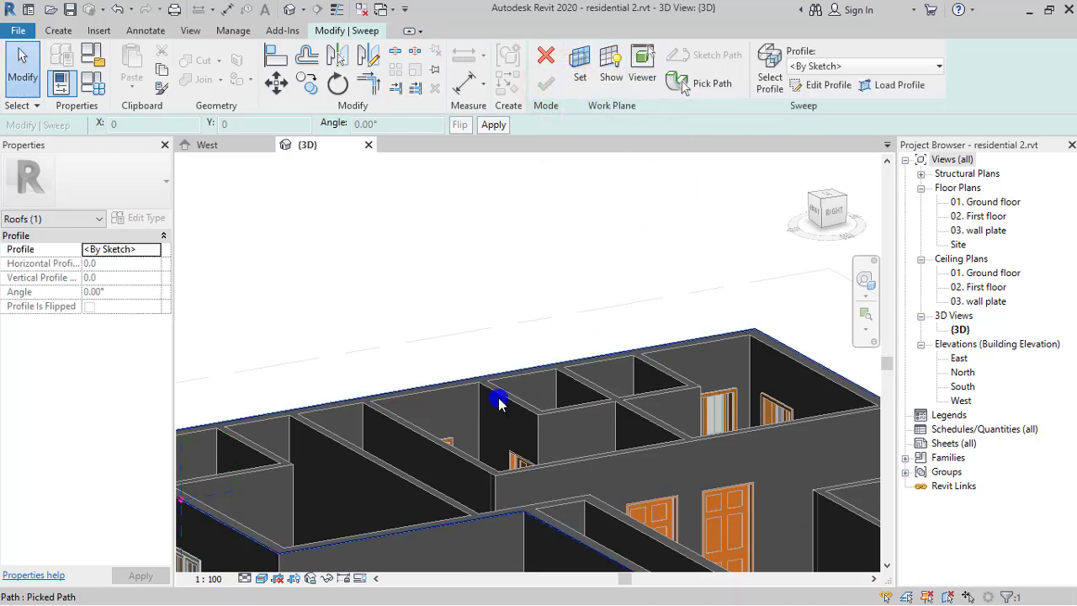
# Activate profile selection for the sweep and inspect the profile plane on the short two-window wall
pyautogui.moveTo(353, 526); pyautogui.dragTo(428, 384, button='middle')
pyautogui.scroll(1, 320, 399)
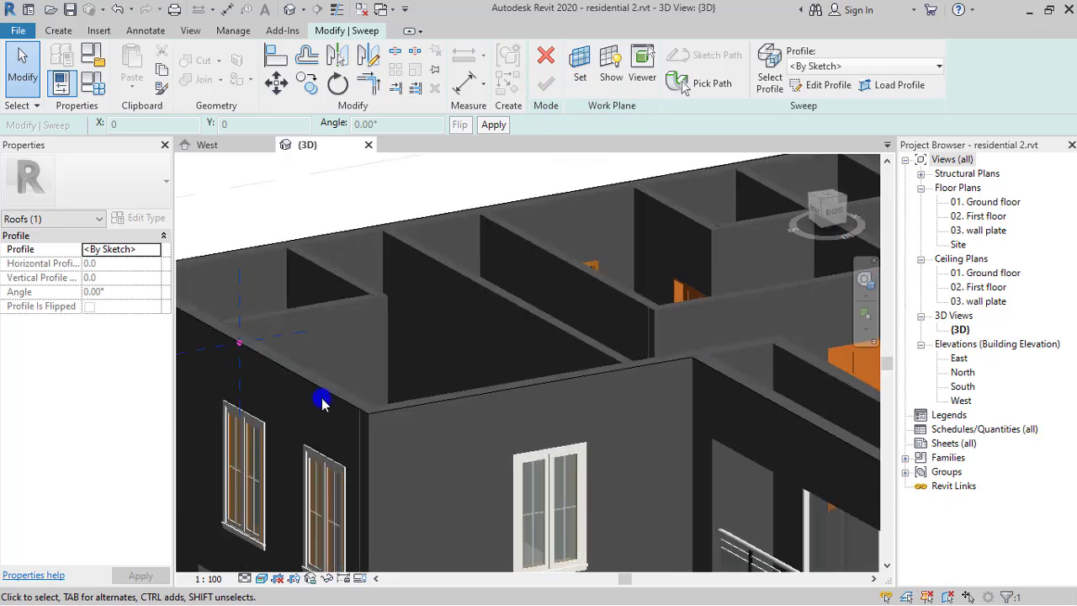
pyautogui.scroll(2, 321, 402)
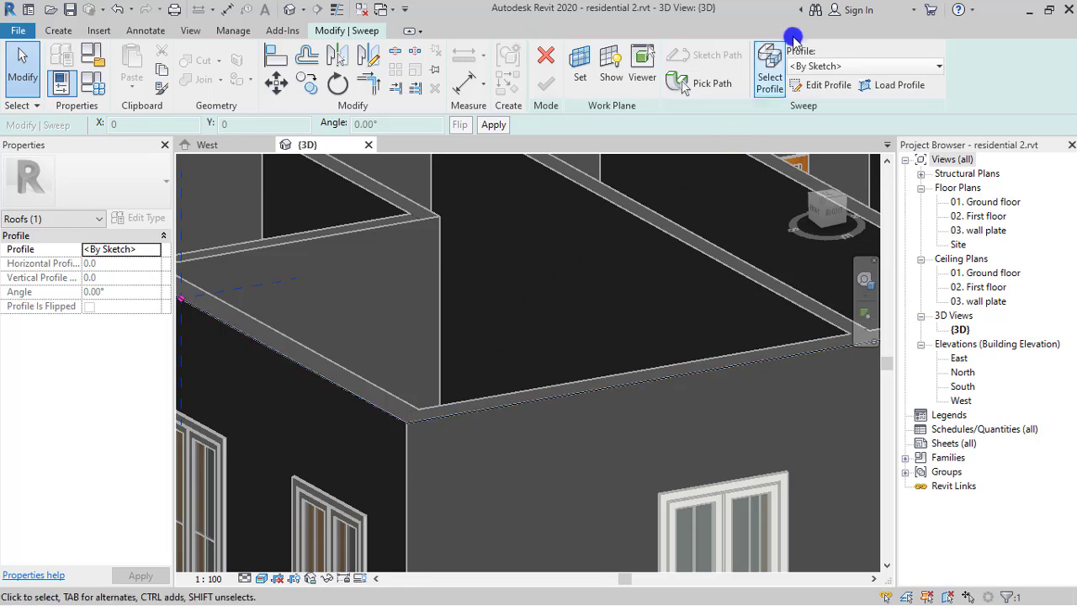
pyautogui.click(771, 76)
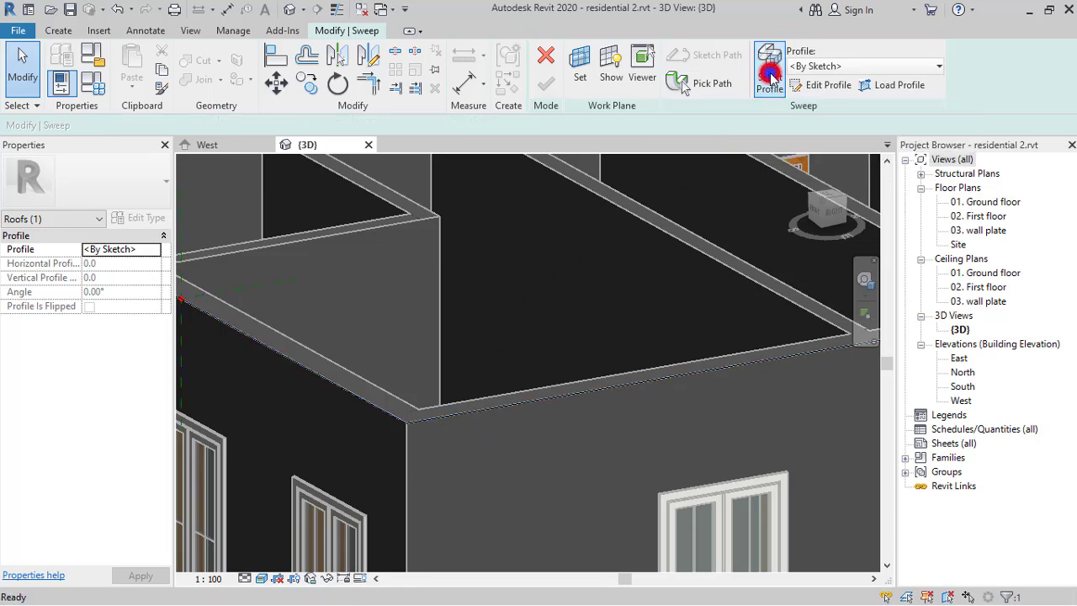
pyautogui.scroll(-3, 408, 370)
pyautogui.moveTo(413, 373); pyautogui.dragTo(585, 381, button='middle')
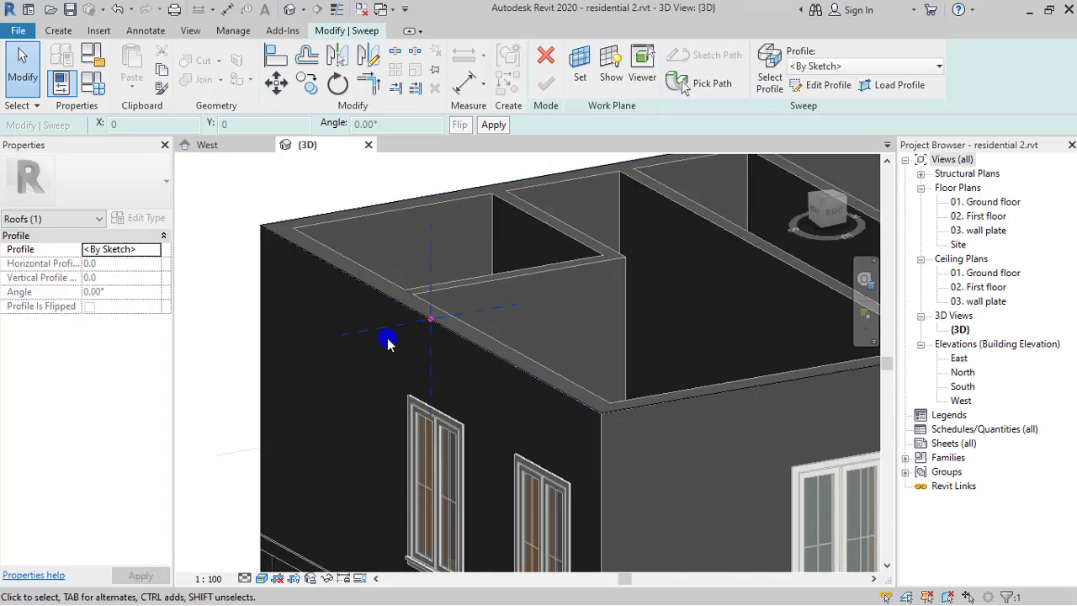
pyautogui.click(690, 185)
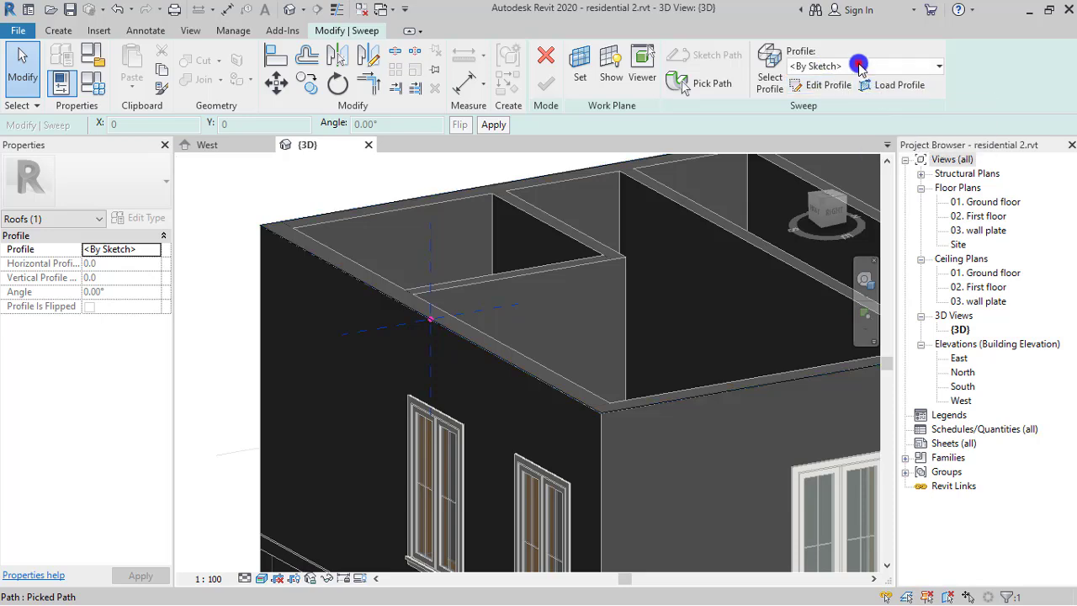
# Look through the loaded sweep profiles for a fascia shape, leaving the profile set to By Sketch
pyautogui.click(860, 66)
pyautogui.scroll(-2, 856, 105)
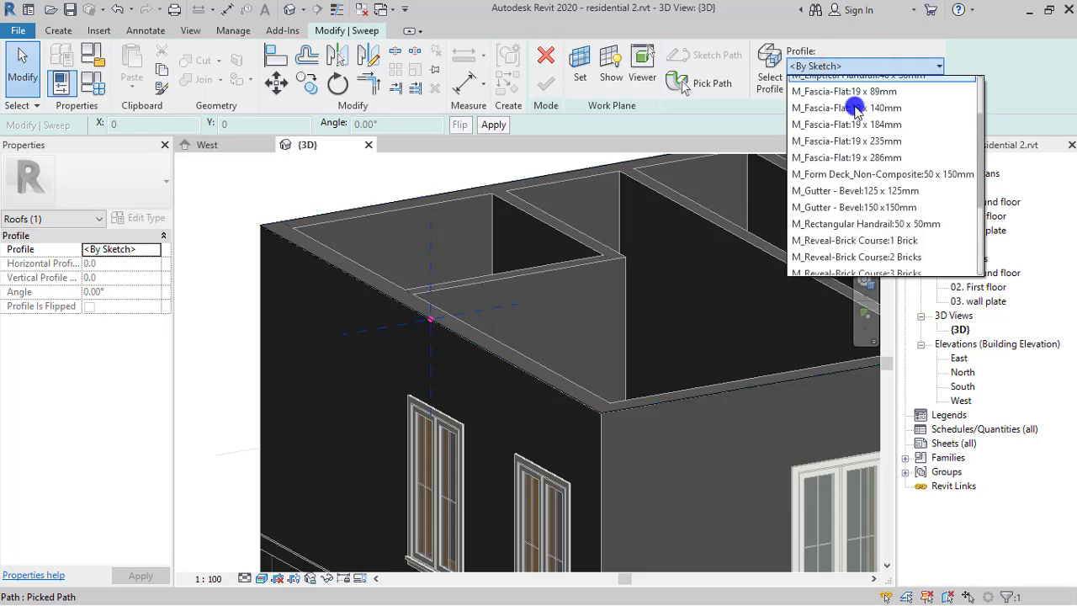
pyautogui.scroll(-1, 856, 108)
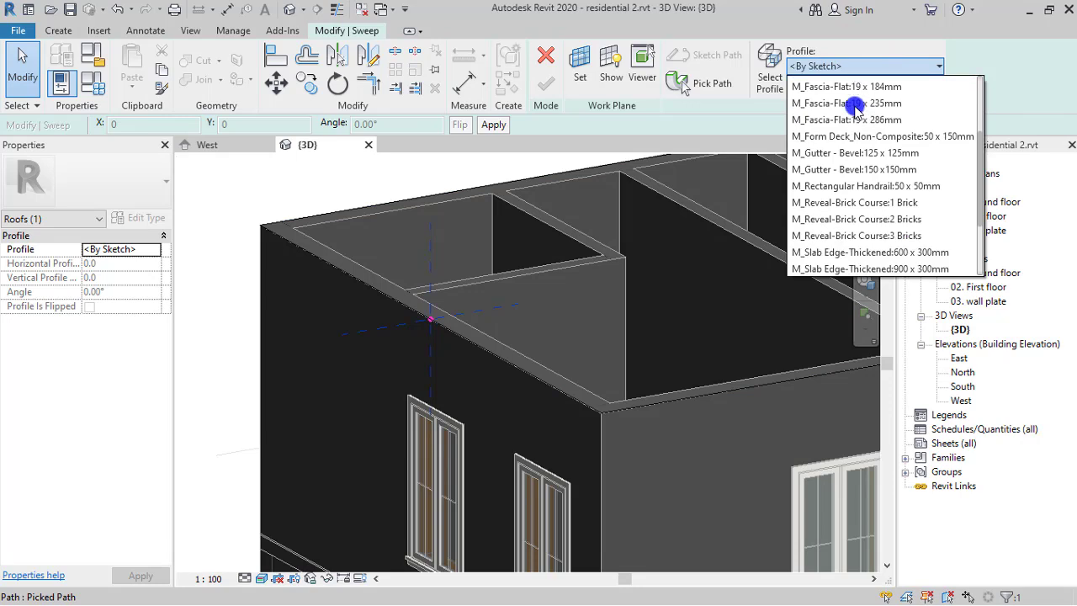
pyautogui.scroll(-1, 856, 105)
pyautogui.scroll(-2, 862, 117)
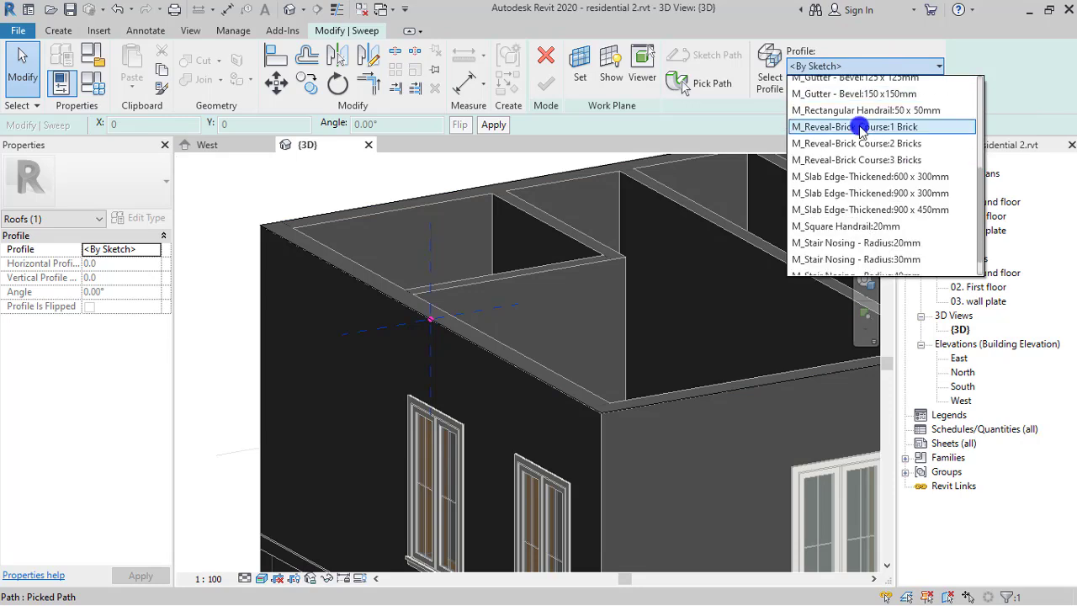
pyautogui.scroll(6, 862, 126)
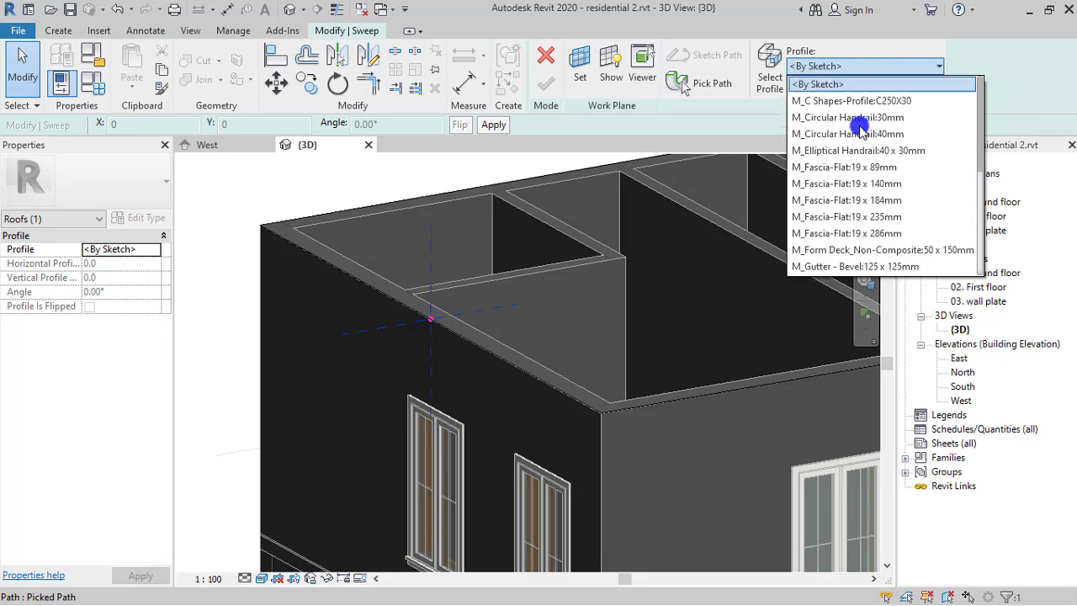
pyautogui.click(861, 48)
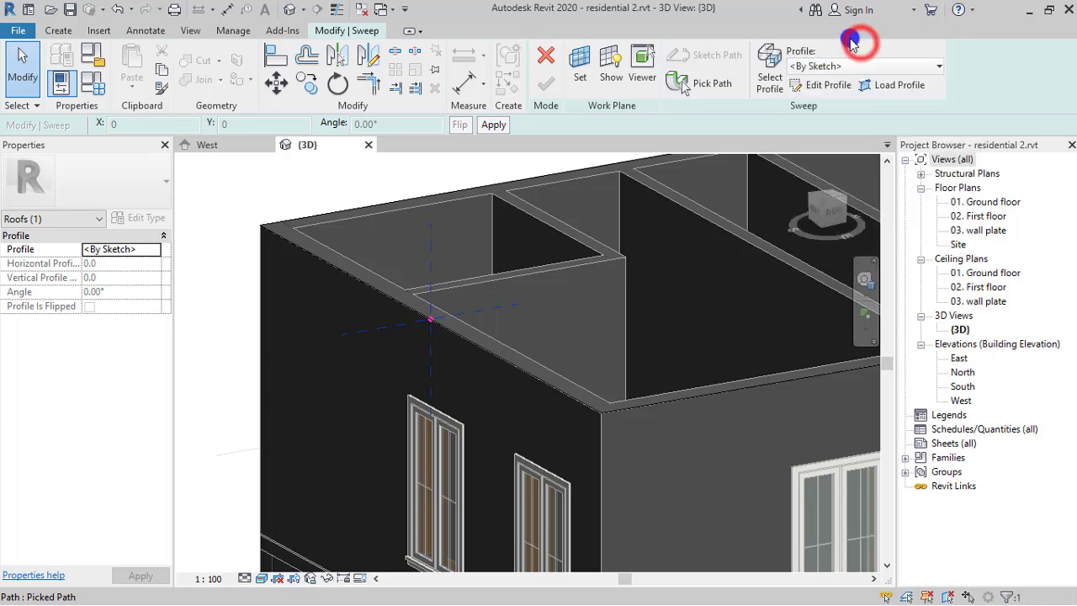
# Open the sweep's profile sketch for editing on the profile plane at the short two-window wall
pyautogui.click(825, 84)
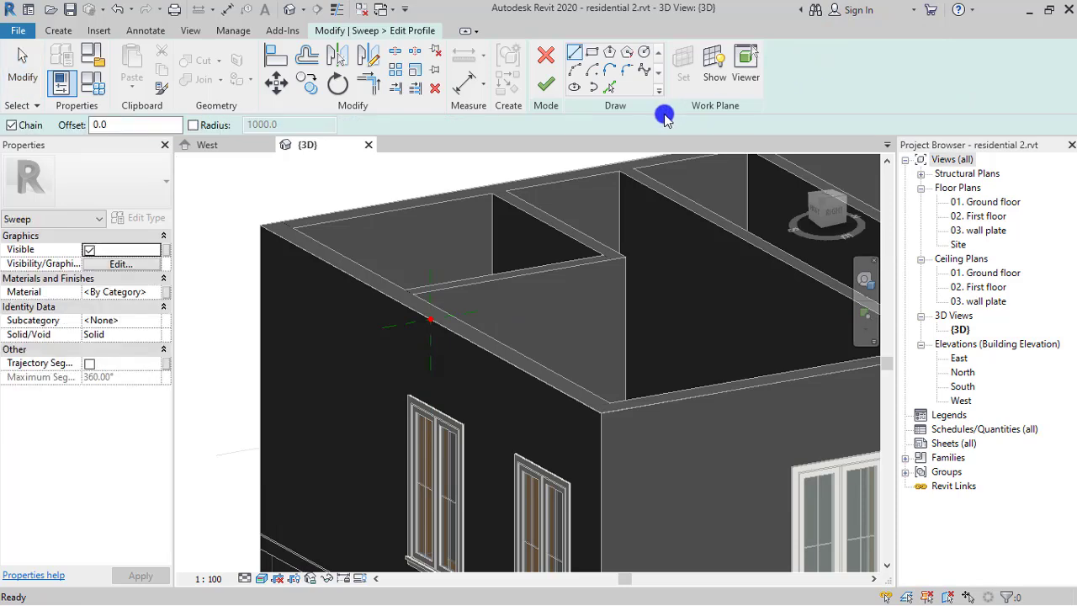
pyautogui.scroll(5, 405, 295)
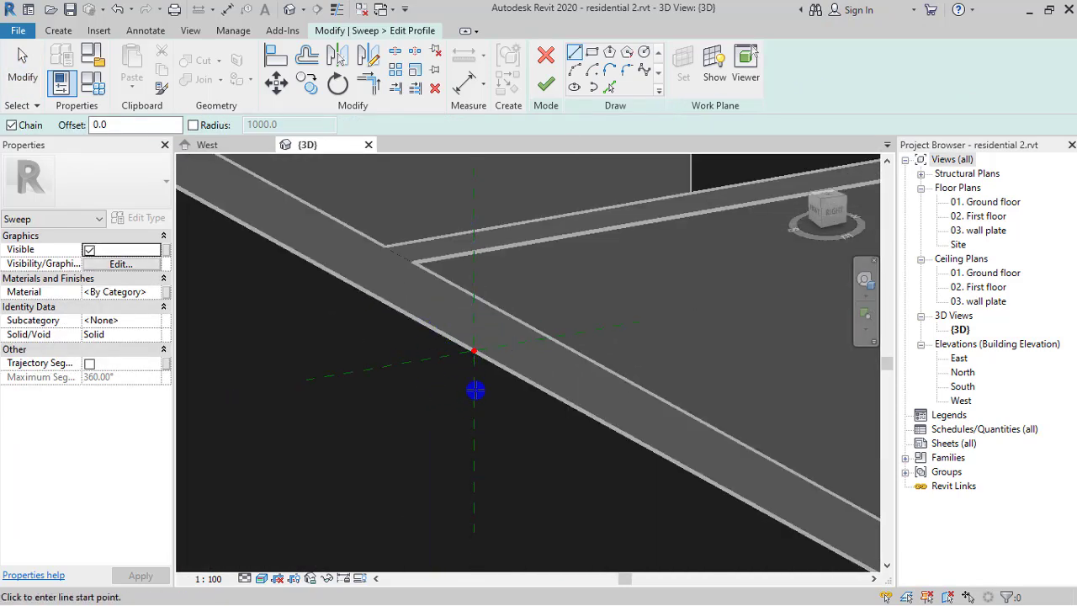
pyautogui.scroll(2, 478, 387)
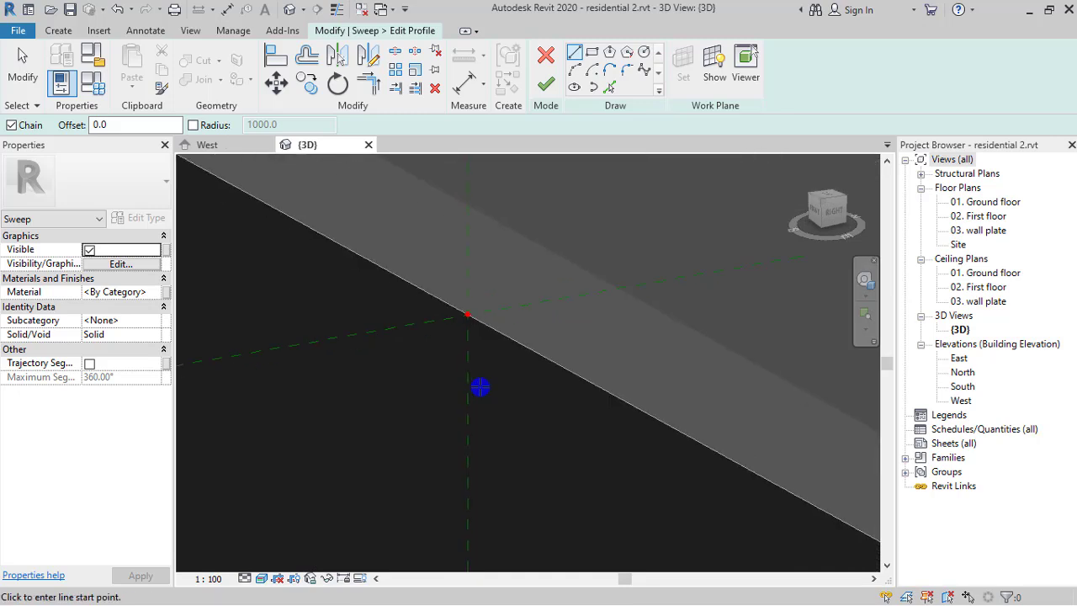
pyautogui.scroll(-4, 496, 389)
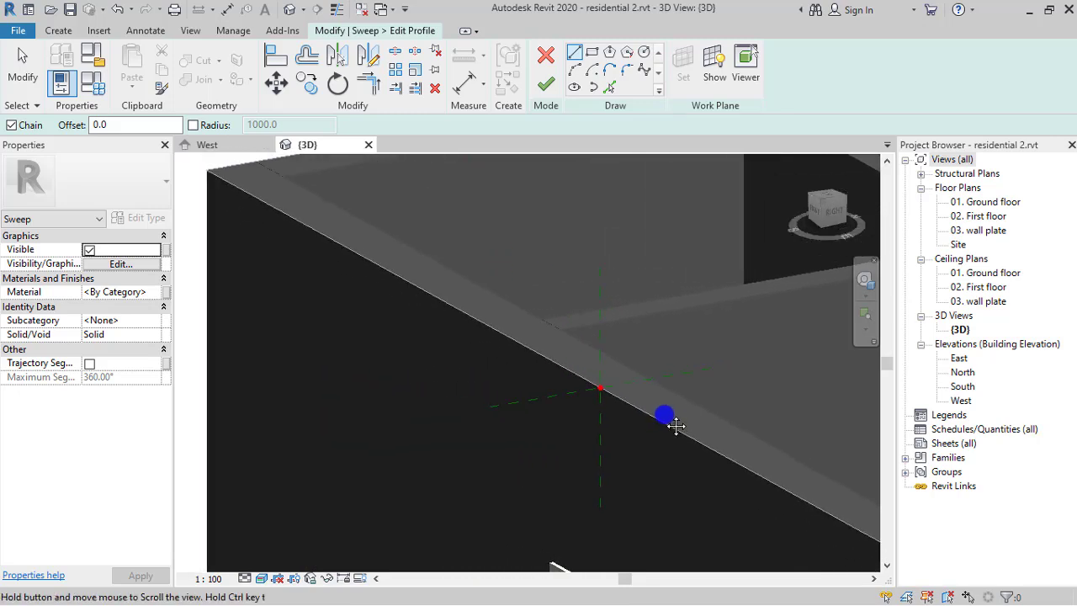
pyautogui.keyDown('shift'); pyautogui.moveTo(665, 415); pyautogui.dragTo(507, 480, button='middle'); pyautogui.keyUp('shift')
pyautogui.scroll(2, 685, 271)
pyautogui.moveTo(715, 399)
pyautogui.keyDown('shift'); pyautogui.mouseDown(button='middle')
pyautogui.moveTo(700, 372)
pyautogui.moveTo(707, 380)
pyautogui.mouseUp(button='middle'); pyautogui.keyUp('shift')
pyautogui.scroll(5, 702, 427)
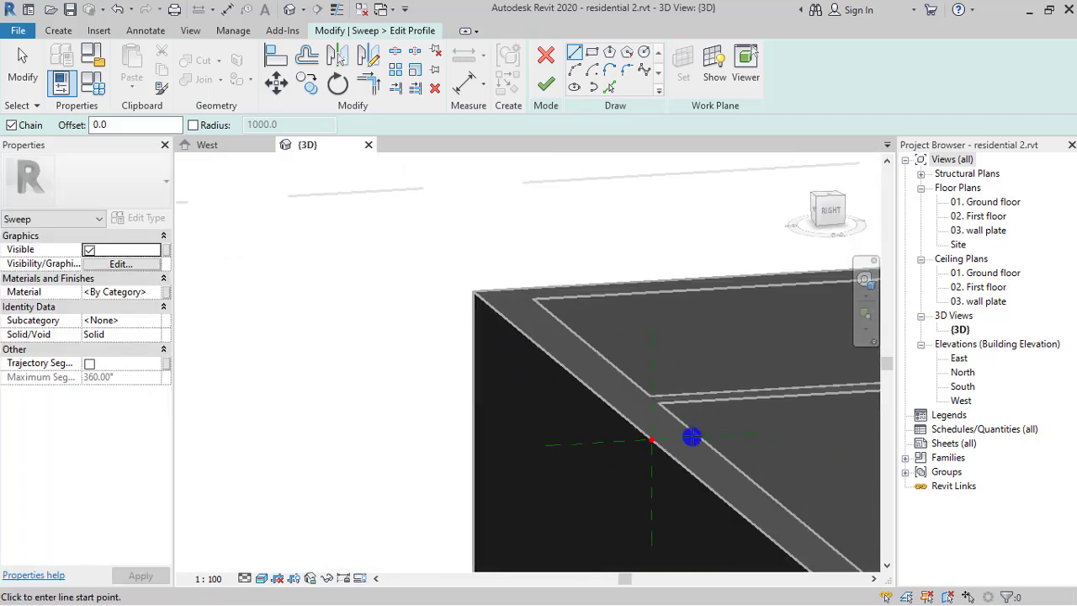
pyautogui.scroll(4, 660, 452)
pyautogui.keyDown('shift'); pyautogui.moveTo(642, 449); pyautogui.dragTo(308, 423, button='middle'); pyautogui.keyUp('shift')
pyautogui.moveTo(583, 341); pyautogui.dragTo(695, 335, button='middle')
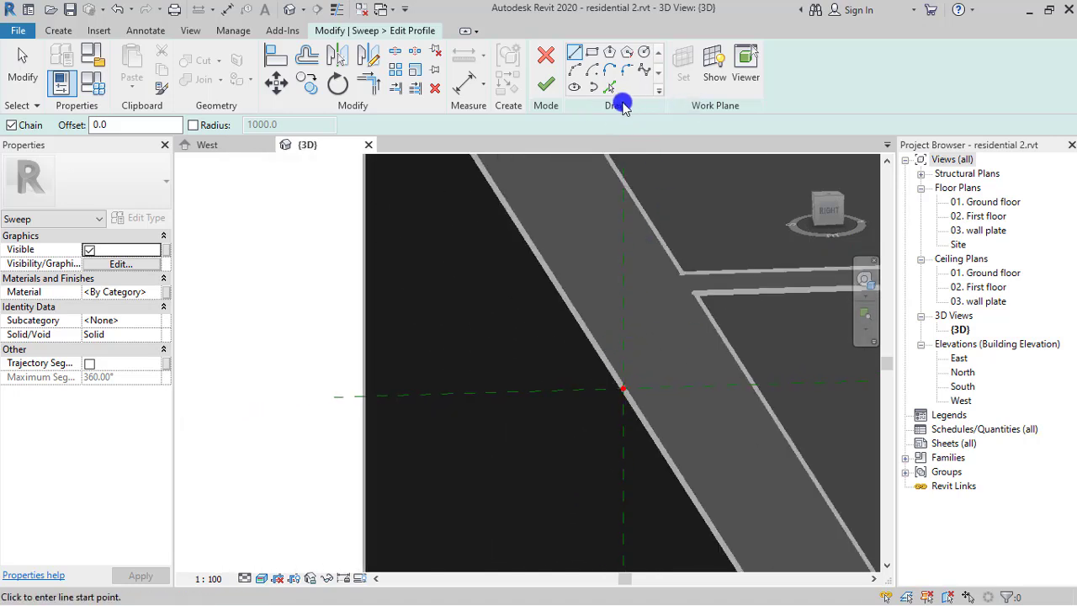
# Draw a 50 mm horizontal profile line outward from the path point on the wall's outer top edge
pyautogui.click(577, 53)
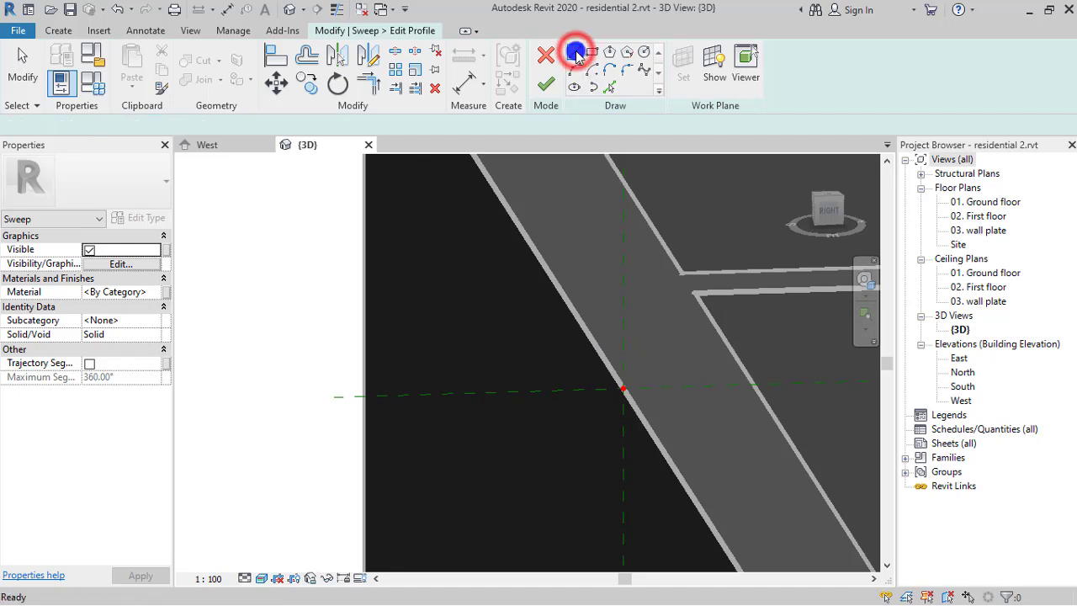
pyautogui.click(624, 388)
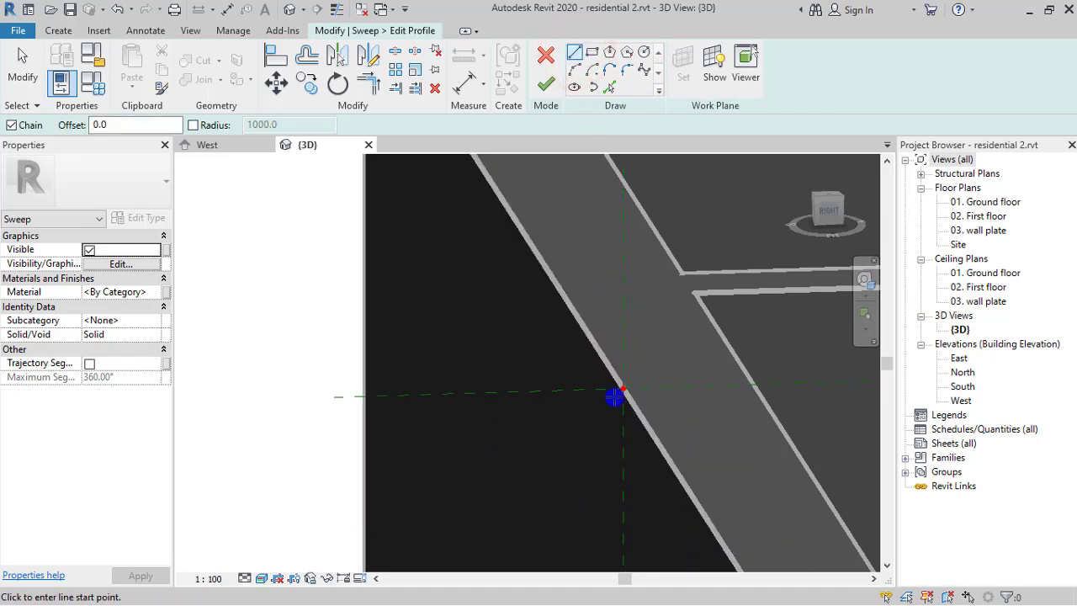
pyautogui.scroll(2, 615, 404)
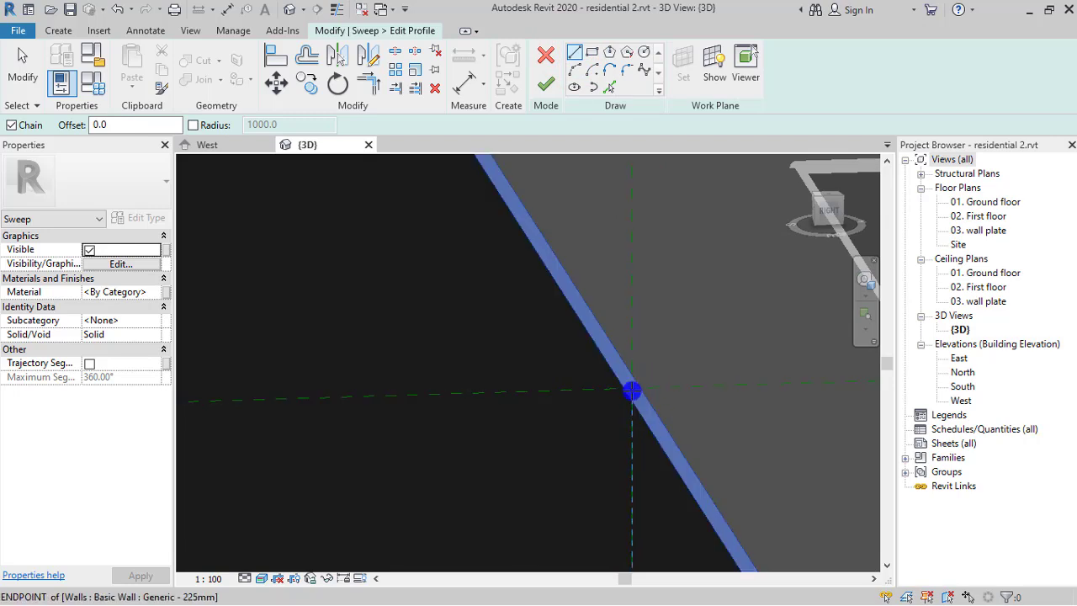
pyautogui.click(632, 390)
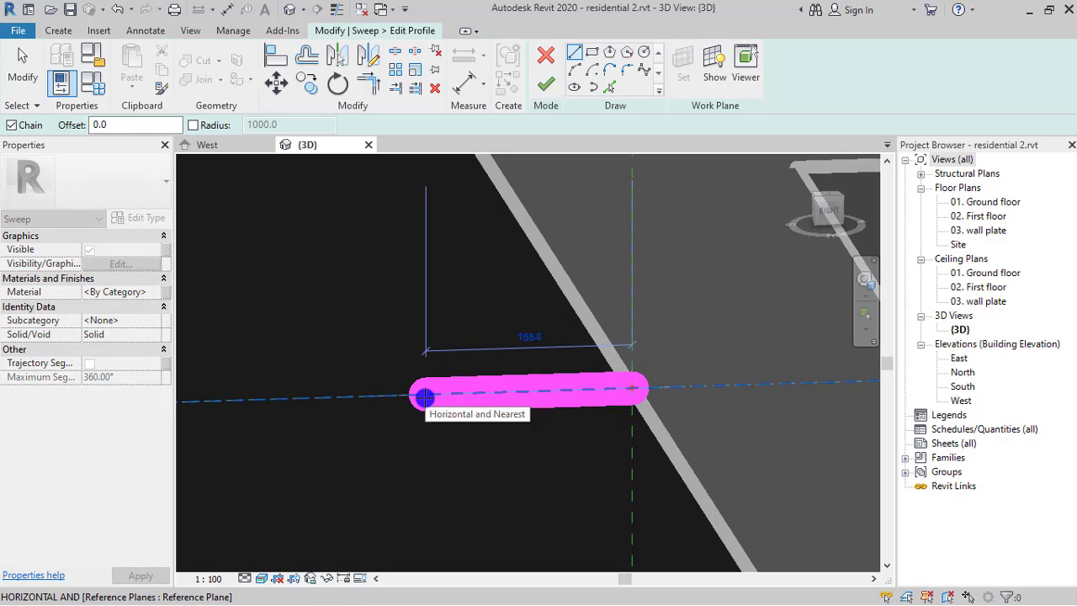
pyautogui.write('50')
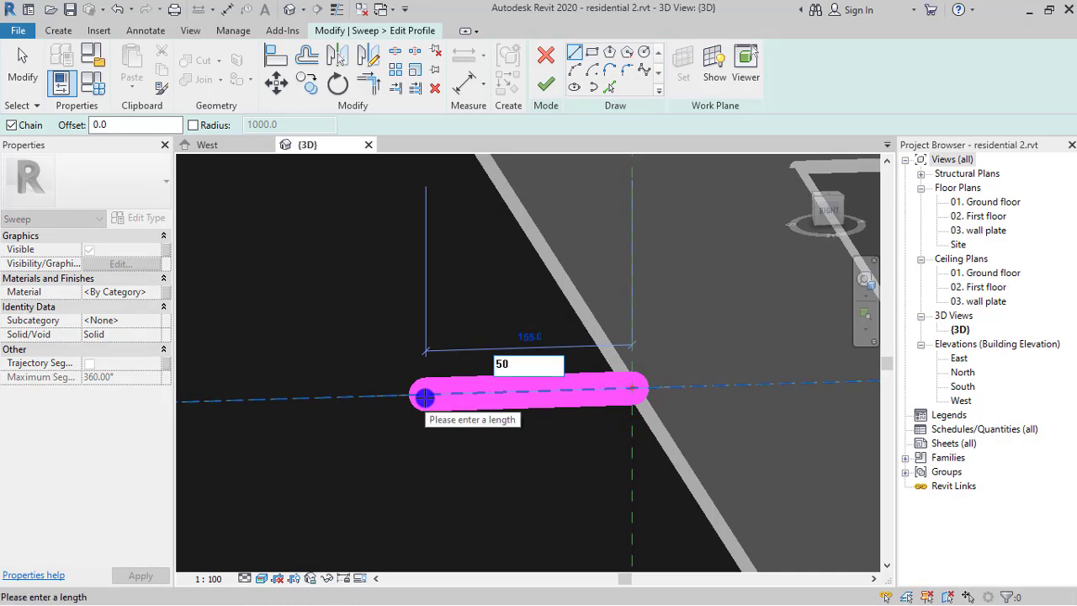
pyautogui.press('Return')
# Continue the profile with a 500 mm vertical line upward from the outer end of the 50 mm line, and end the chain
pyautogui.scroll(-5, 474, 272)
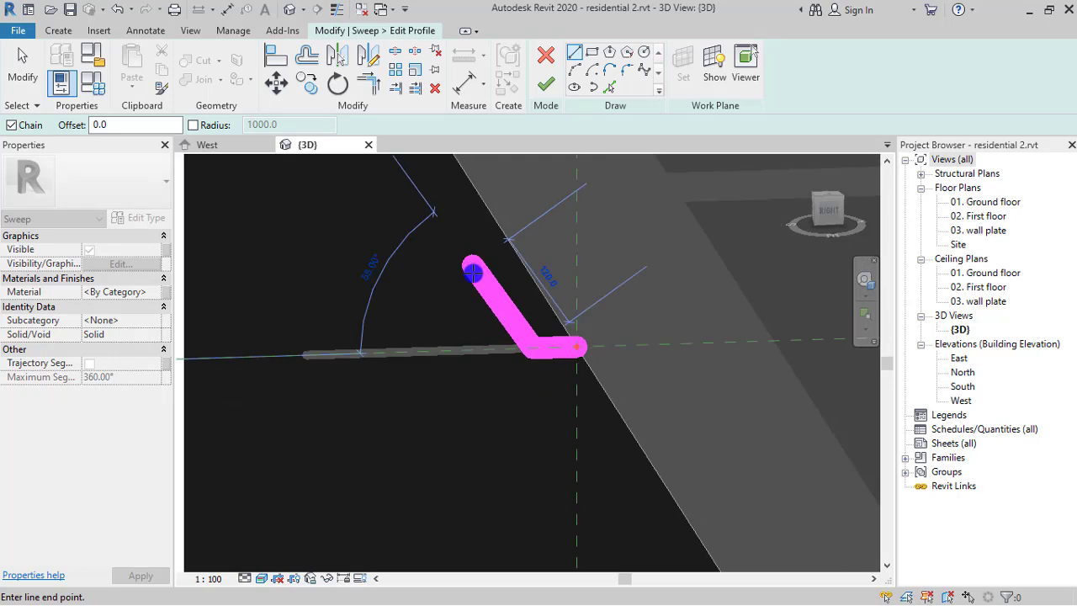
pyautogui.moveTo(492, 291); pyautogui.dragTo(507, 367, button='middle')
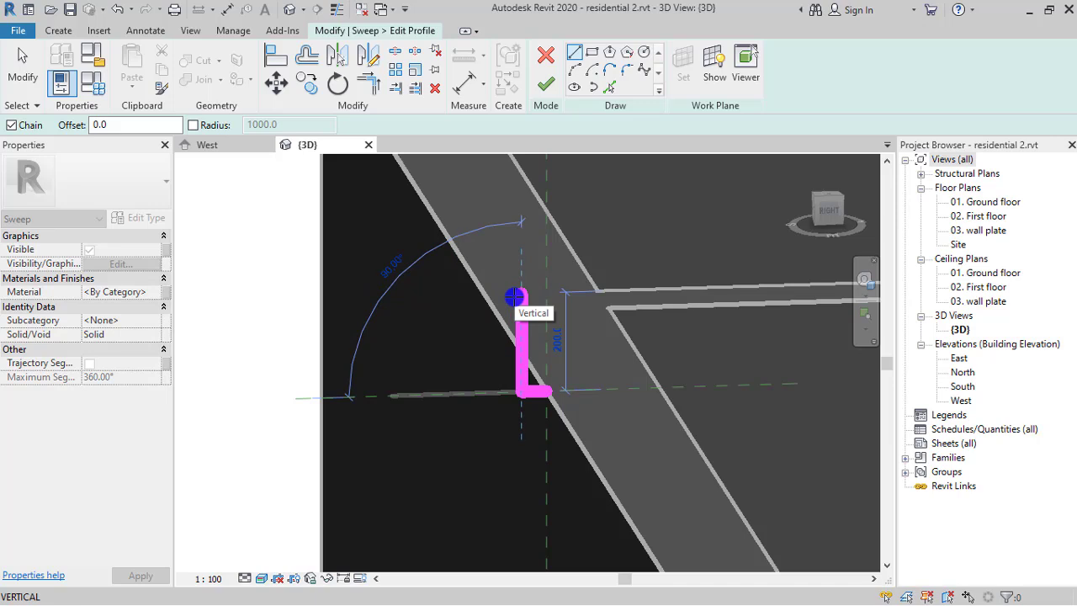
pyautogui.write('00')
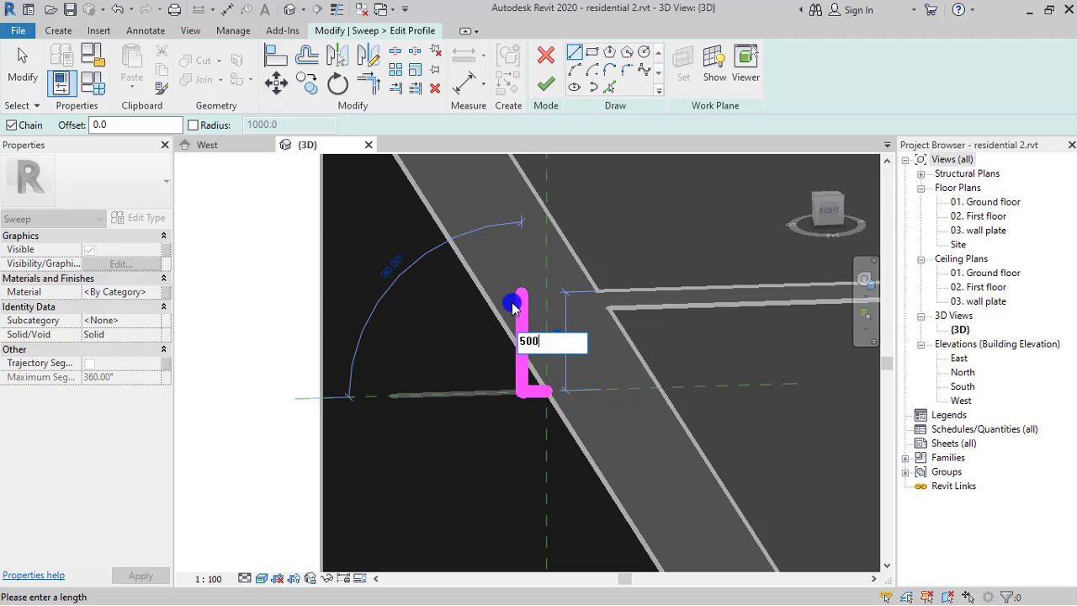
pyautogui.press('Return')
pyautogui.scroll(-2, 417, 285)
pyautogui.moveTo(468, 305); pyautogui.dragTo(467, 434, button='middle')
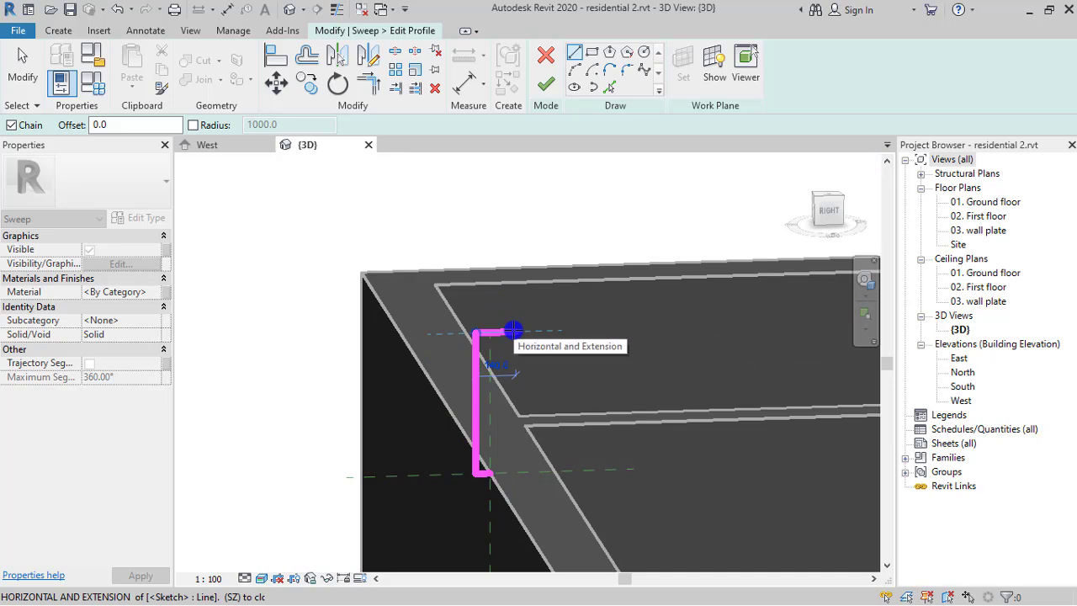
pyautogui.press('Escape')
# Draw a parallel vertical line from the path point up to the level of the 500 mm line's upper end
pyautogui.scroll(3, 494, 459)
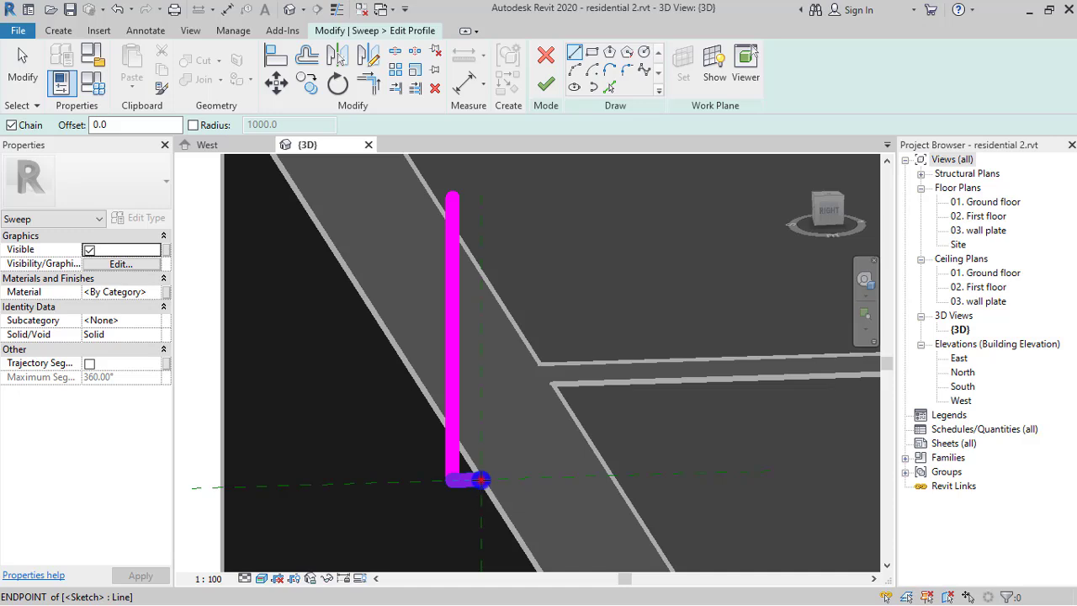
pyautogui.click(480, 480)
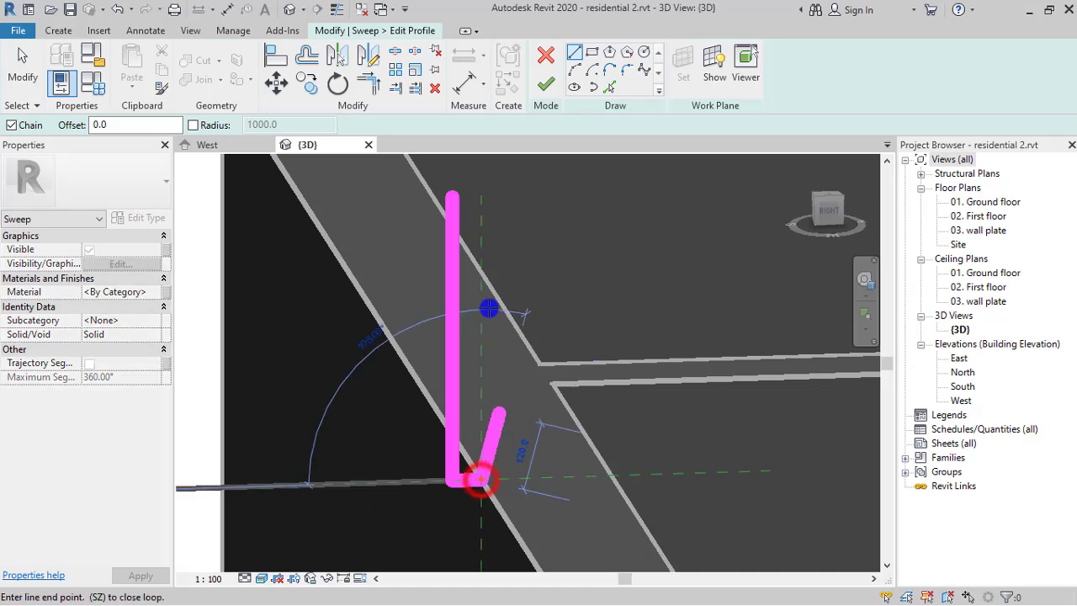
pyautogui.click(484, 200)
# Draw a 550 mm horizontal top line outward from the upper end of the inner vertical line
pyautogui.scroll(-1, 342, 200)
pyautogui.moveTo(341, 199); pyautogui.dragTo(454, 266, button='middle')
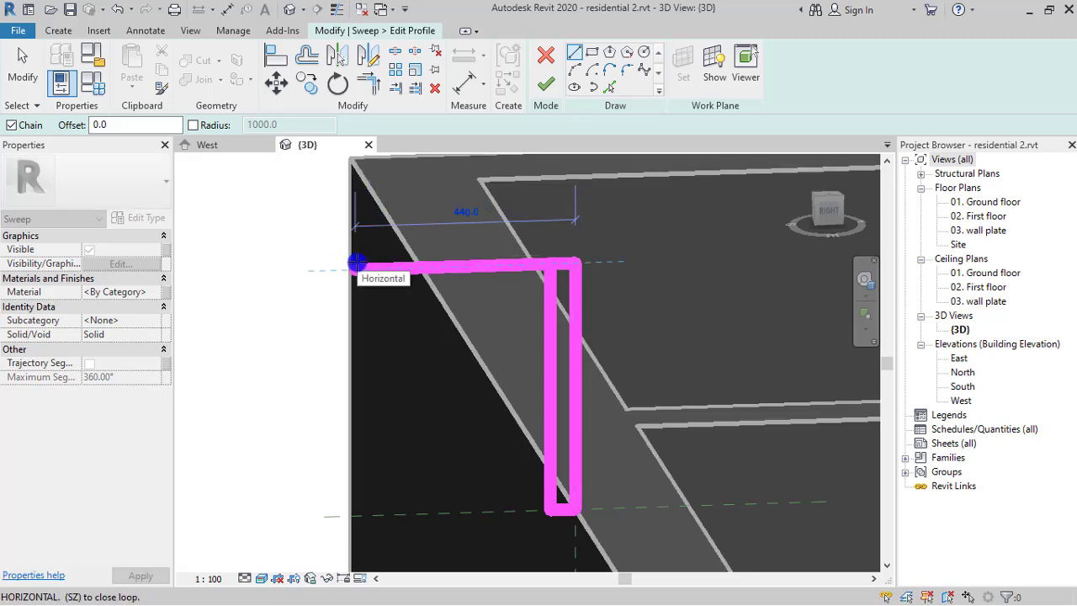
pyautogui.write('55')
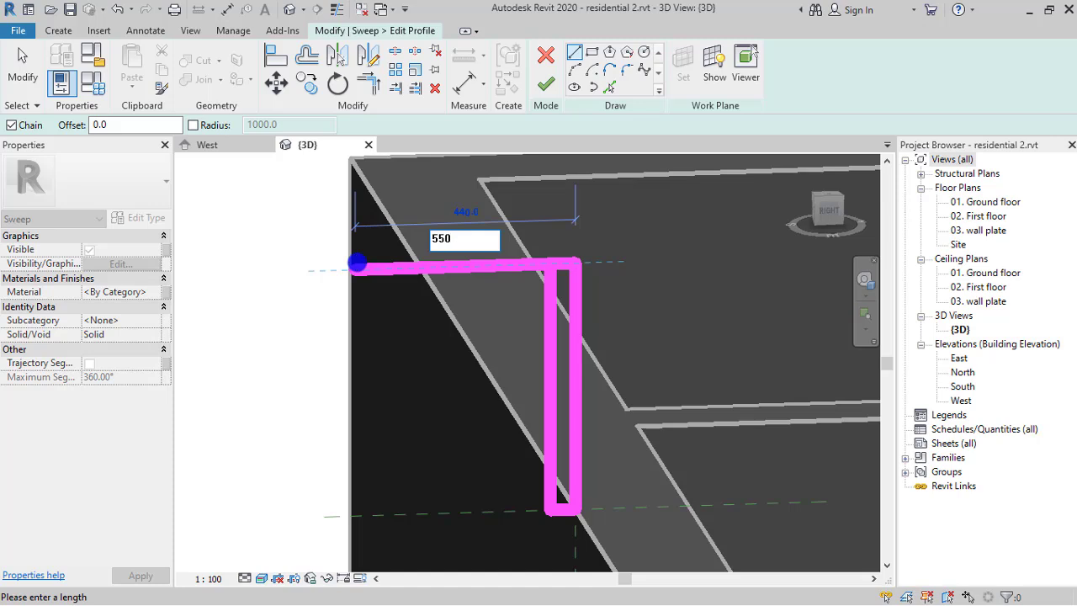
pyautogui.write('0')
pyautogui.press('Return')
# Draw the first stepped edge from the top line's outer end, 50 mm down and 50 mm back toward the wall
pyautogui.scroll(-2, 343, 313)
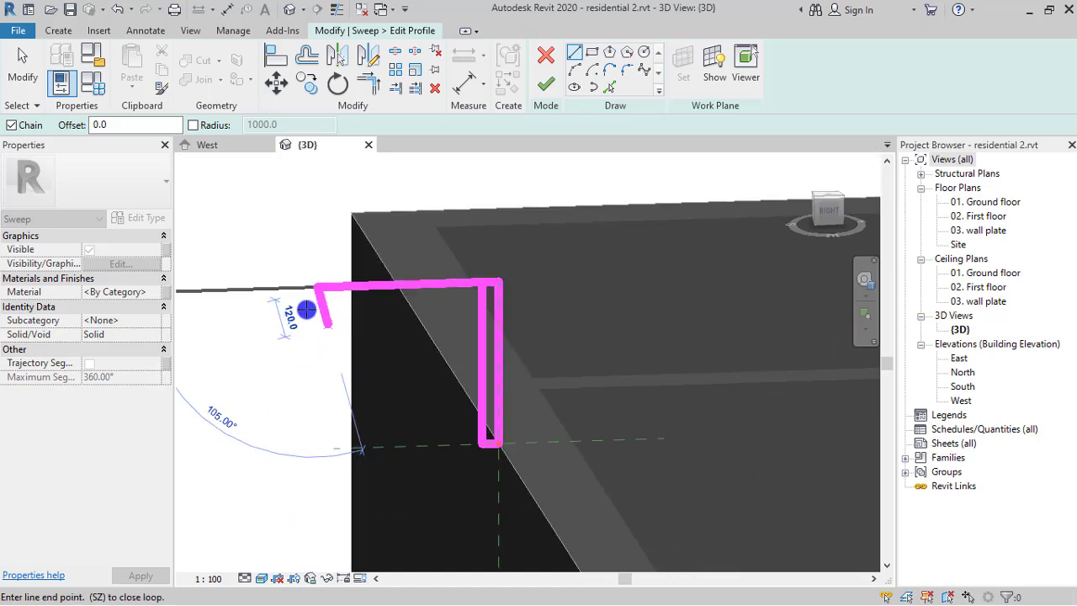
pyautogui.scroll(3, 306, 312)
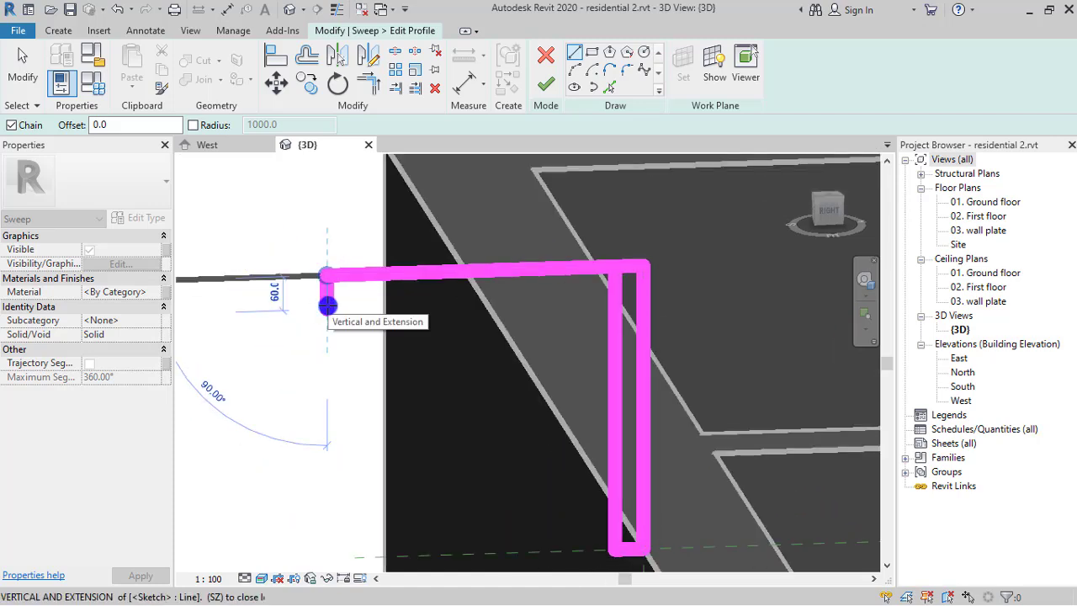
pyautogui.scroll(2, 328, 306)
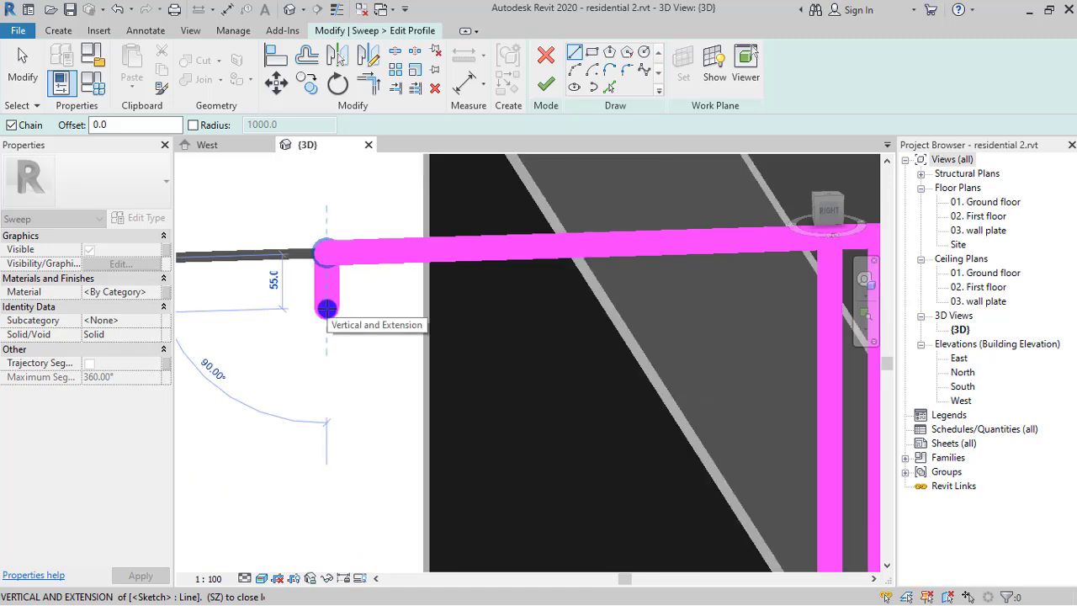
pyautogui.write('5')
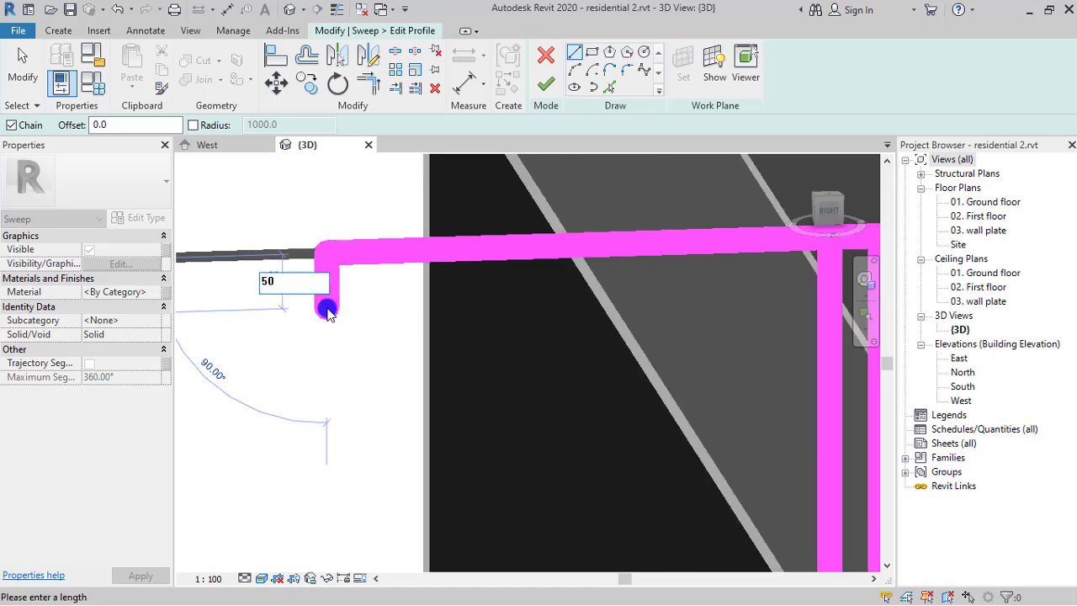
pyautogui.write('0')
pyautogui.press('Return')
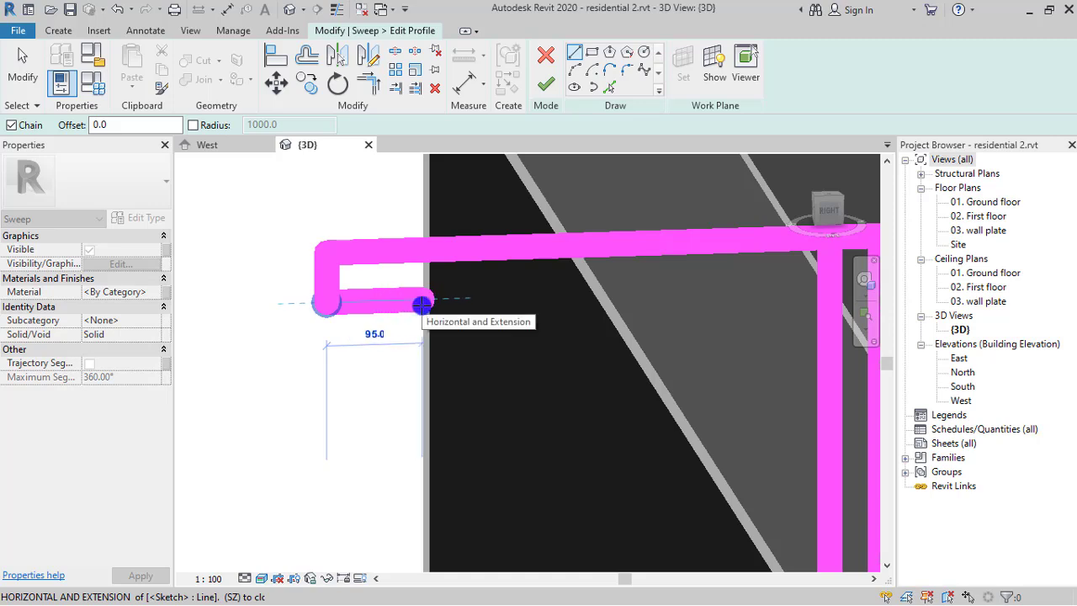
pyautogui.write('50')
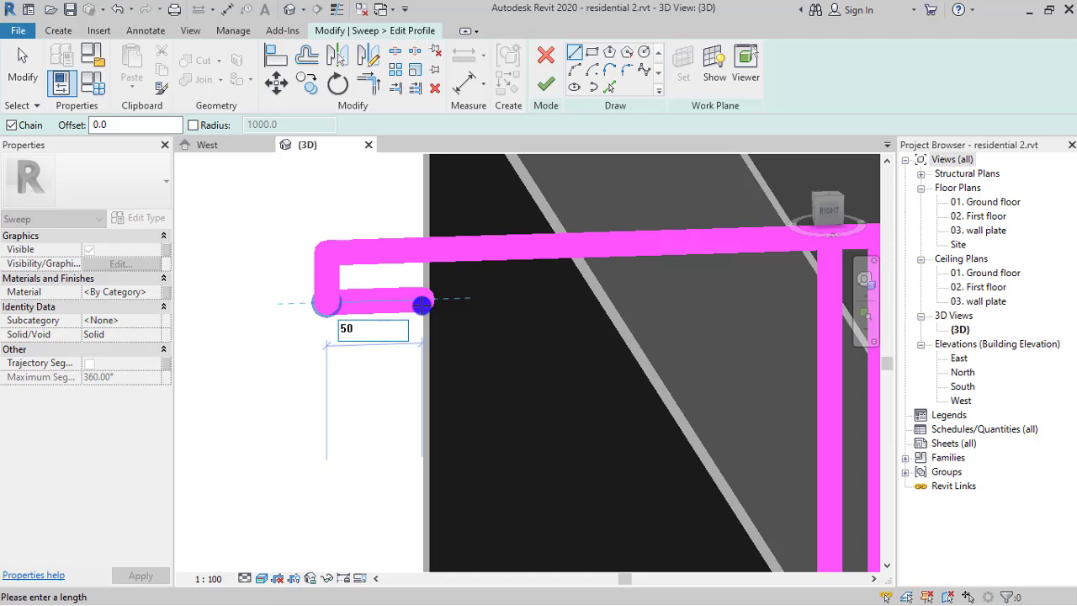
pyautogui.press('Return')
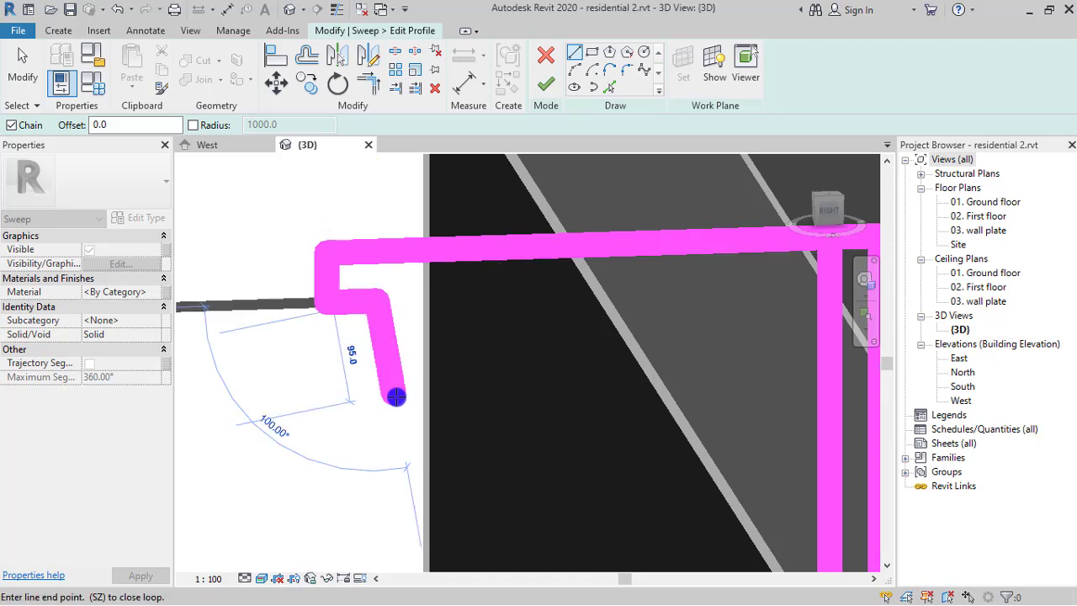
# Add a second stepped edge below the first, 50 mm down and 50 mm toward the wall
pyautogui.write('5')
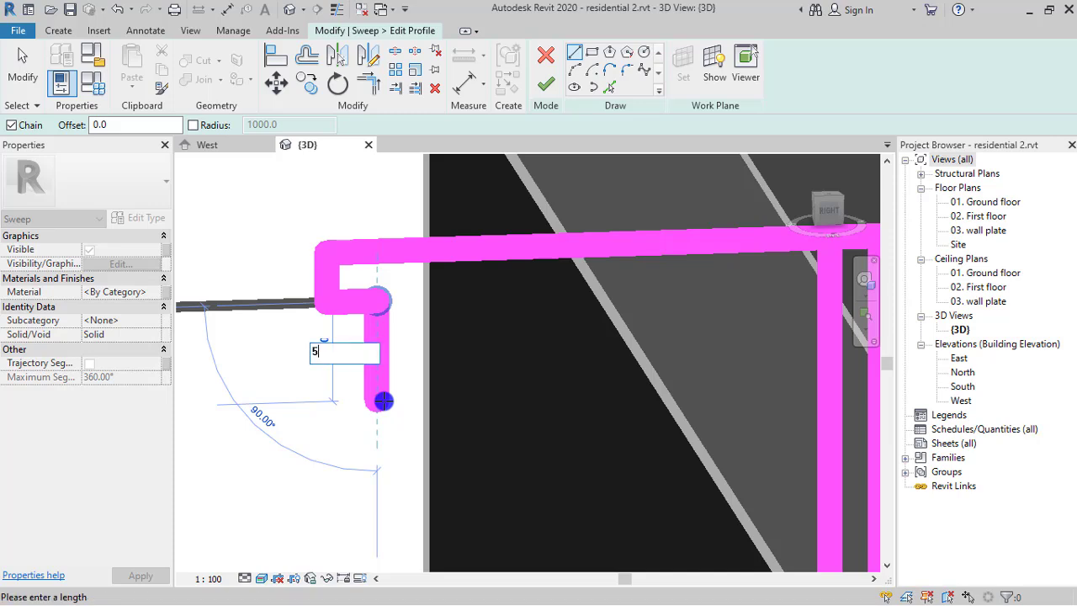
pyautogui.write('0')
pyautogui.press('Return')
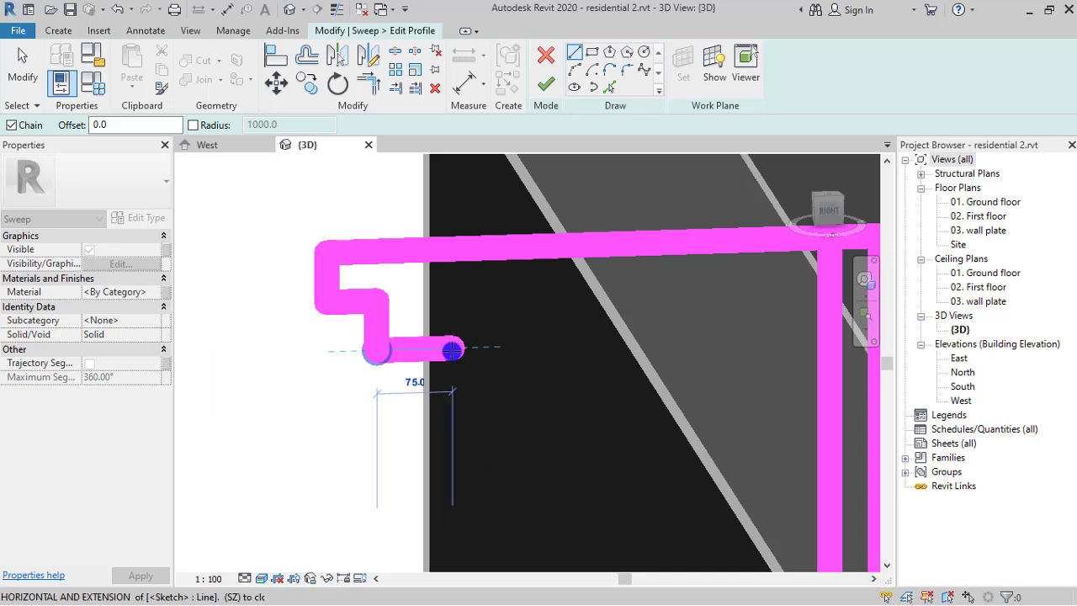
pyautogui.write('5')
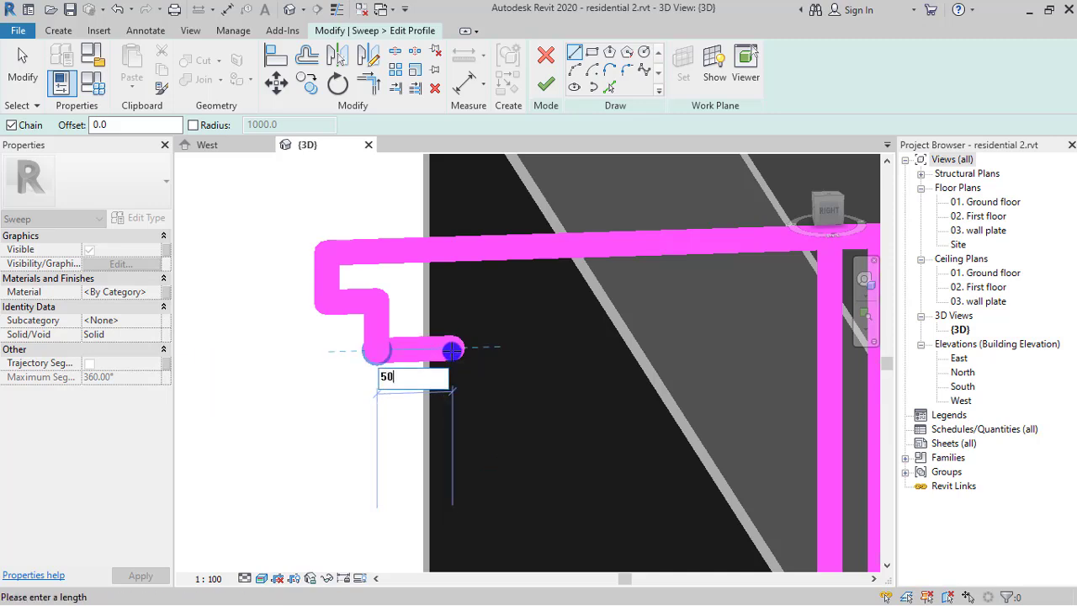
pyautogui.write('0')
pyautogui.press('Return')
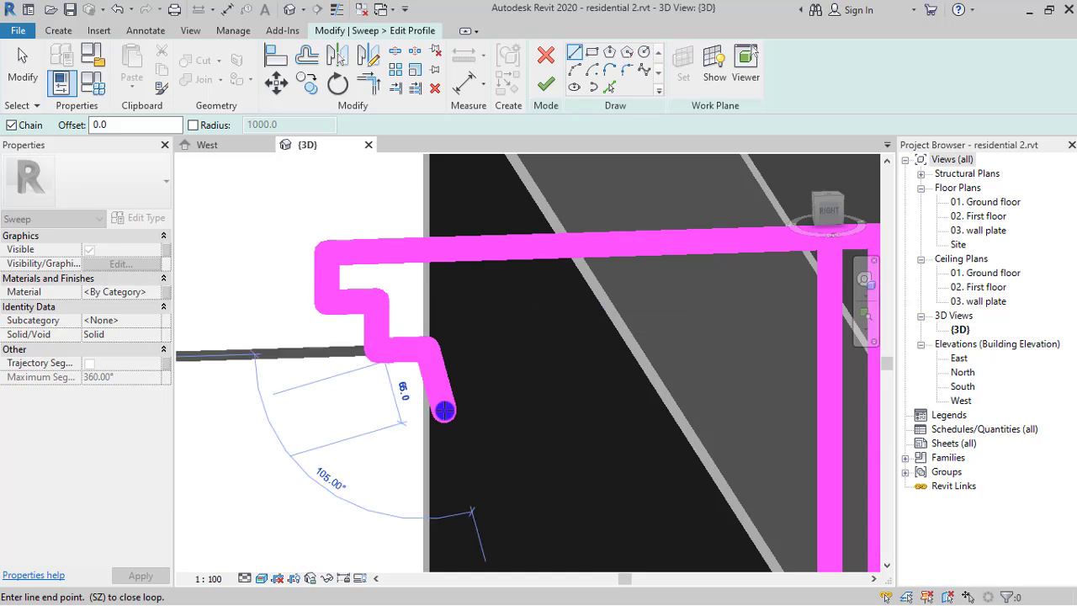
# Draw a final 50 mm vertical line down from the second step's inner end, and end the line chain
pyautogui.write('5')
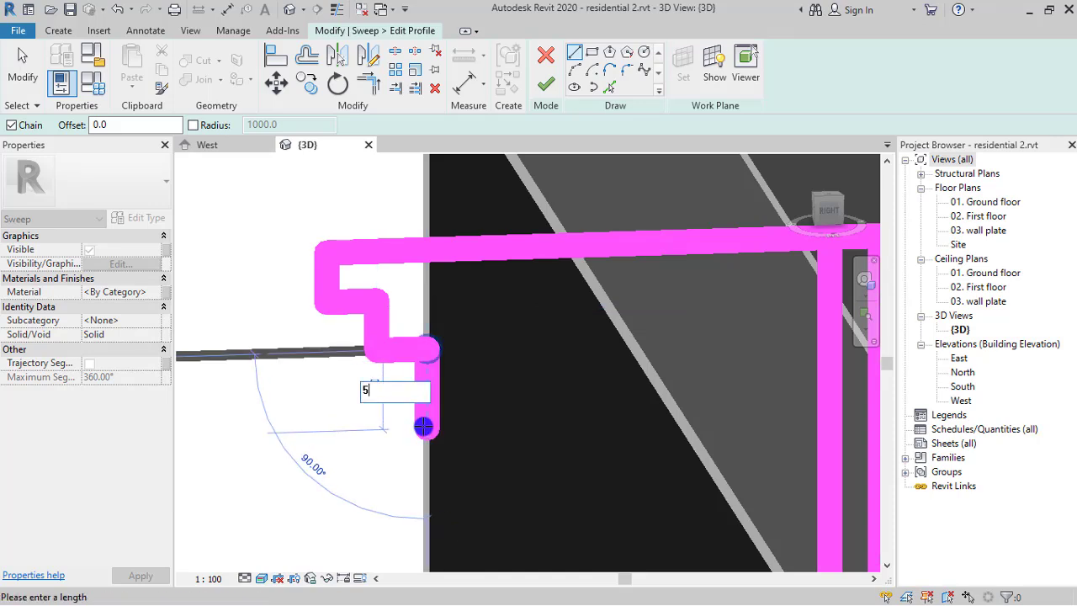
pyautogui.write('0')
pyautogui.press('Return')
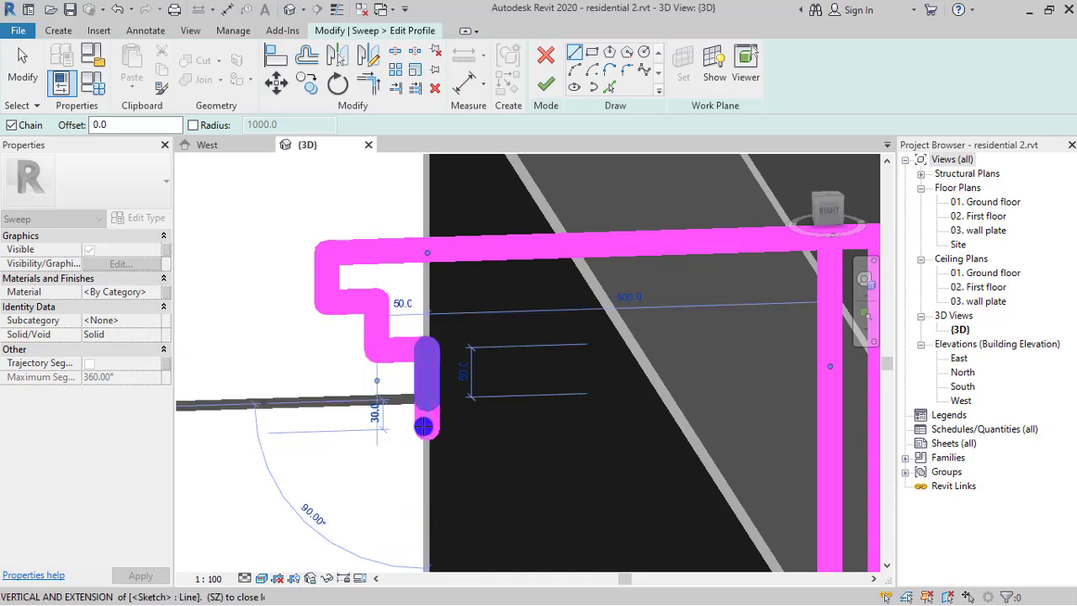
pyautogui.scroll(-3, 423, 427)
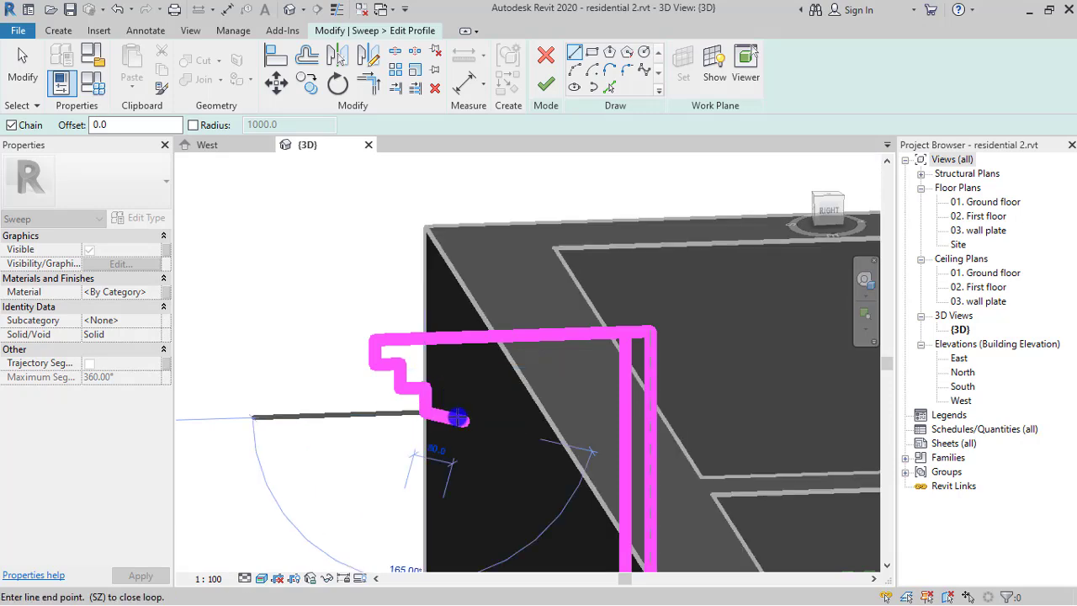
pyautogui.scroll(-3, 457, 418)
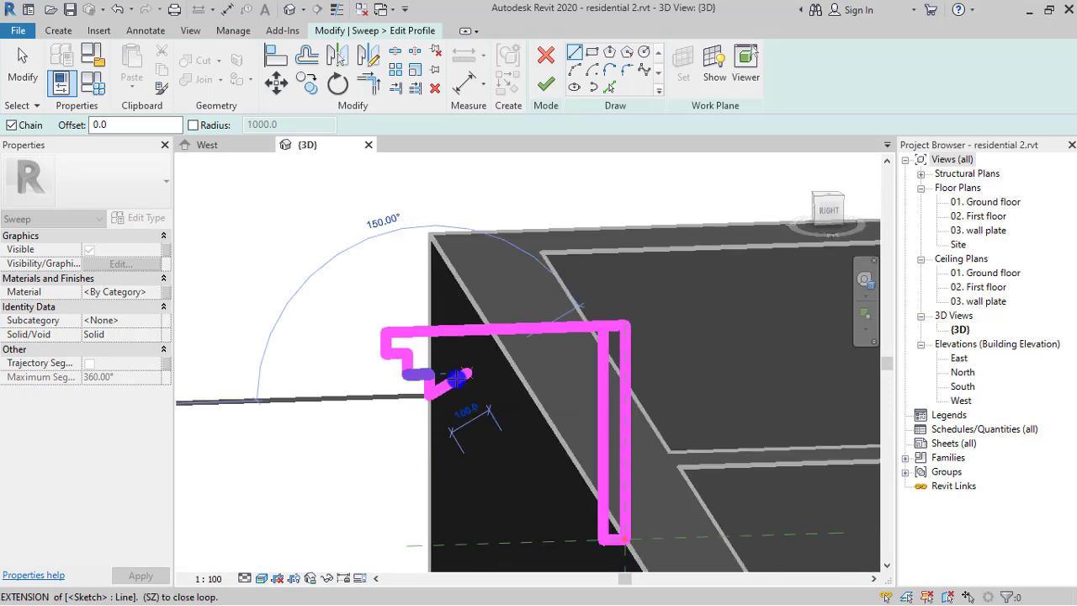
pyautogui.press('Escape')
pyautogui.press('Escape')
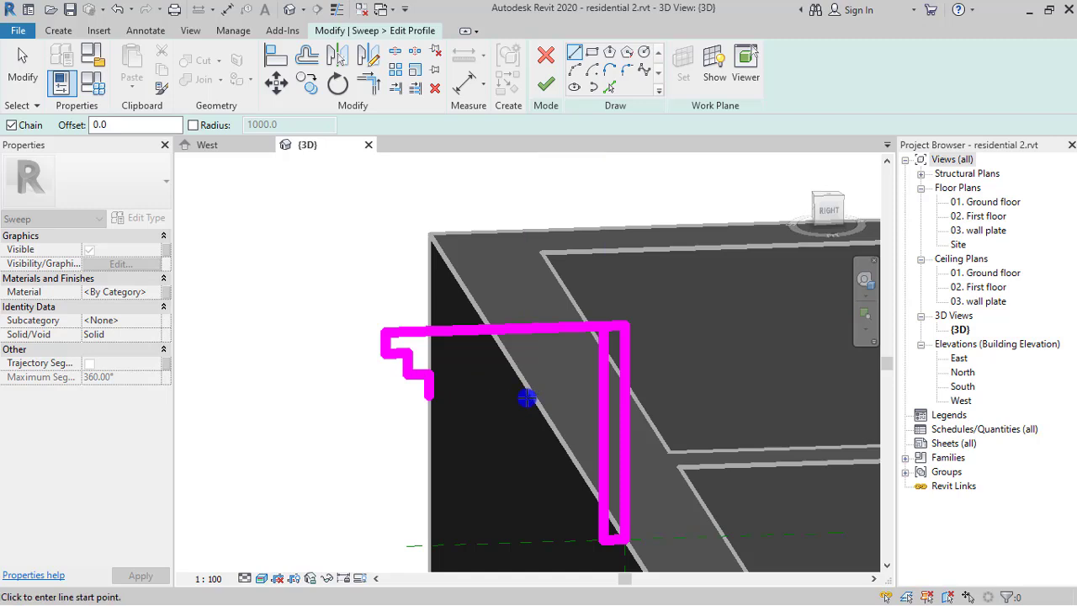
# Delete the inner 500 mm vertical line from the profile sketch, keeping the outer vertical line
pyautogui.press('Escape')
pyautogui.press('Escape')
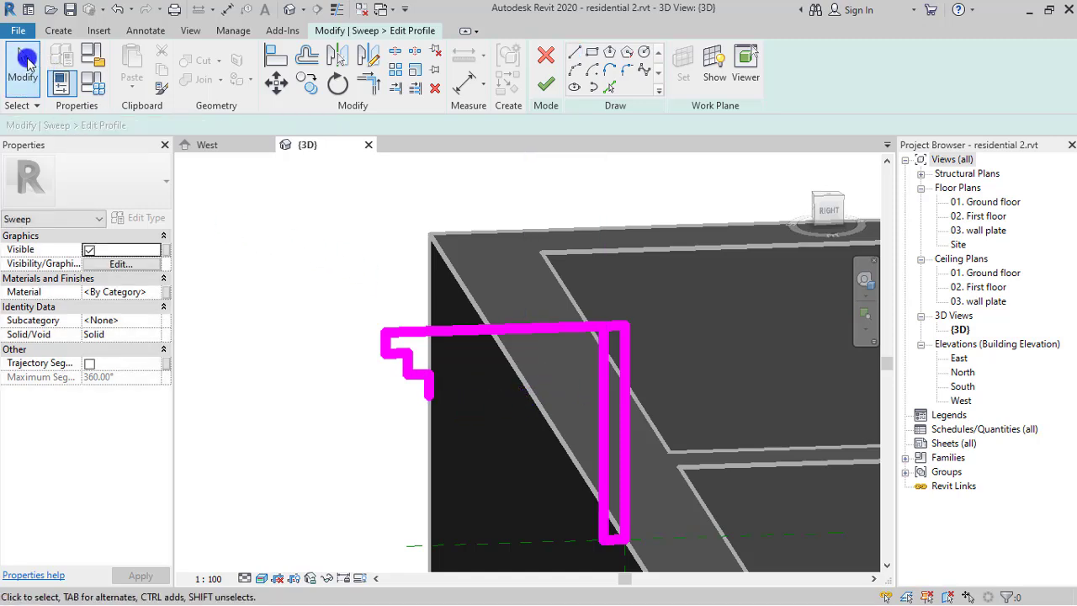
pyautogui.click(605, 410)
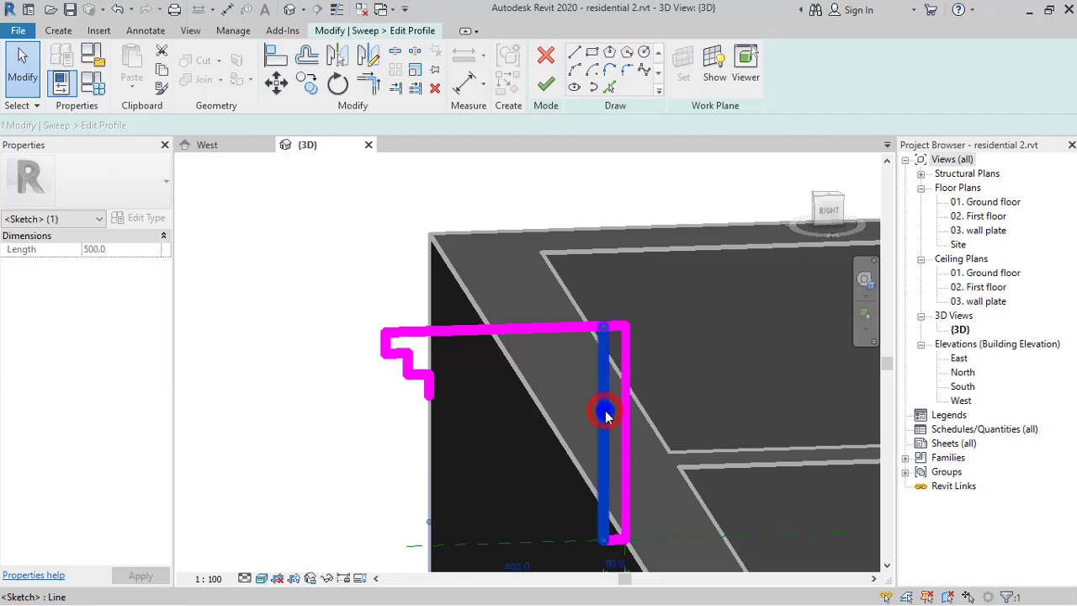
pyautogui.press('Delete')
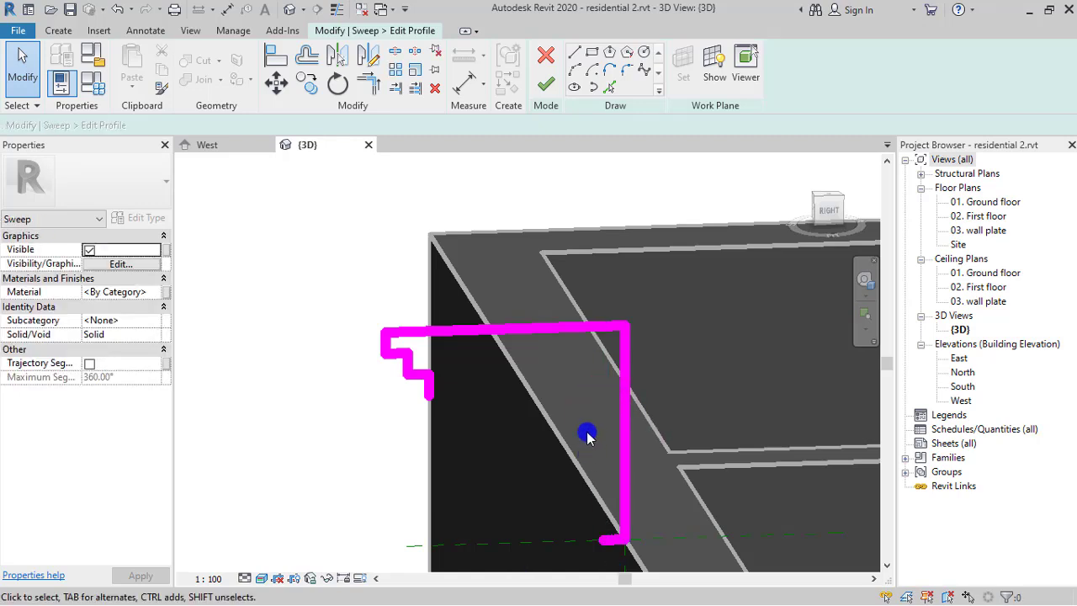
# Draw the first lower step from the open end of the short base line, 50 mm up and 50 mm outward
pyautogui.click(571, 53)
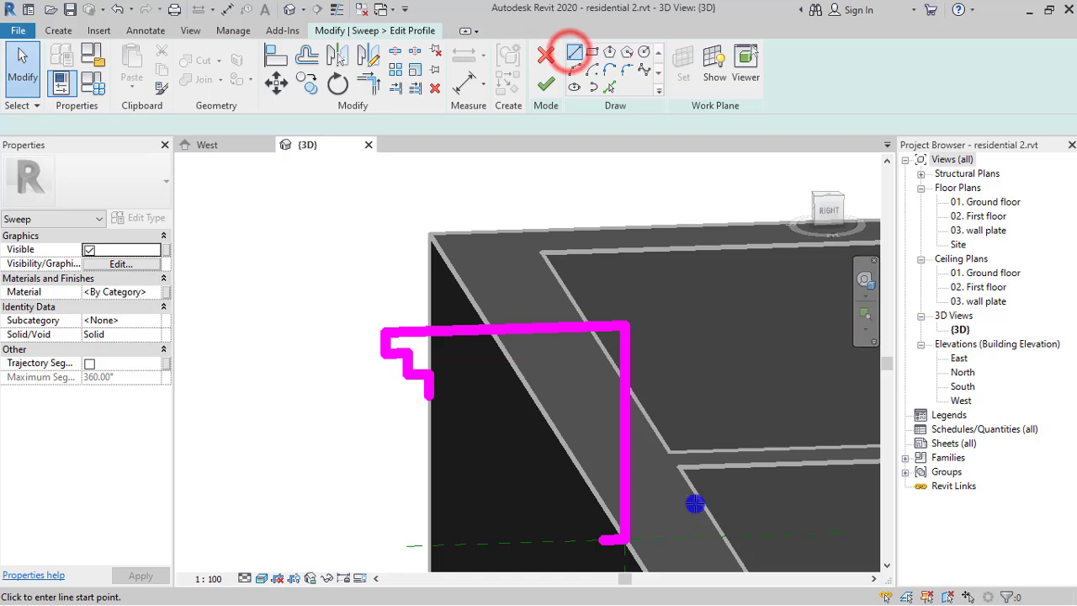
pyautogui.scroll(4, 603, 552)
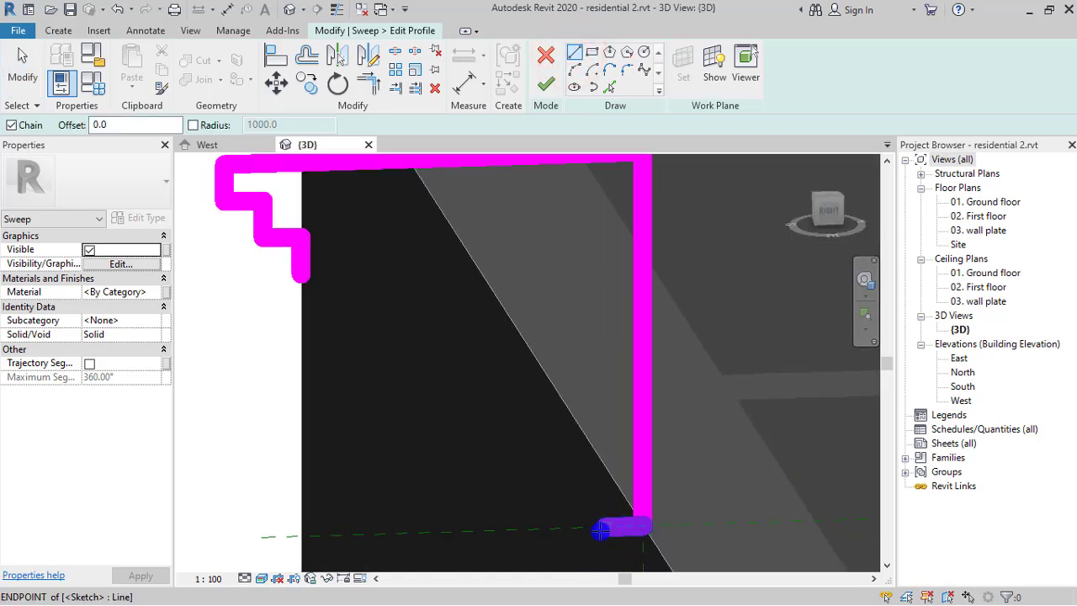
pyautogui.click(604, 527)
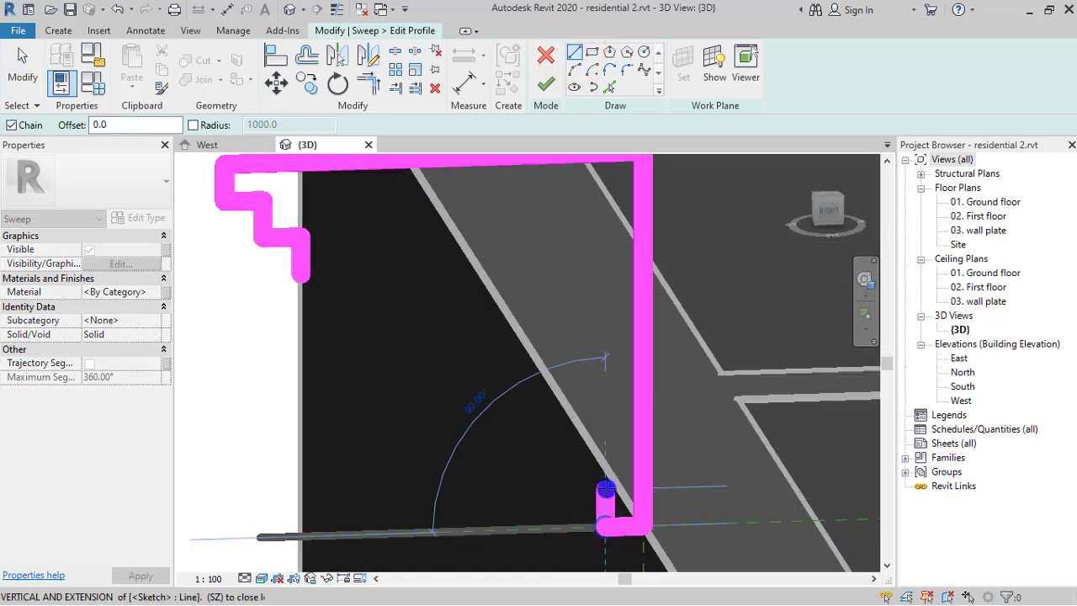
pyautogui.write('5')
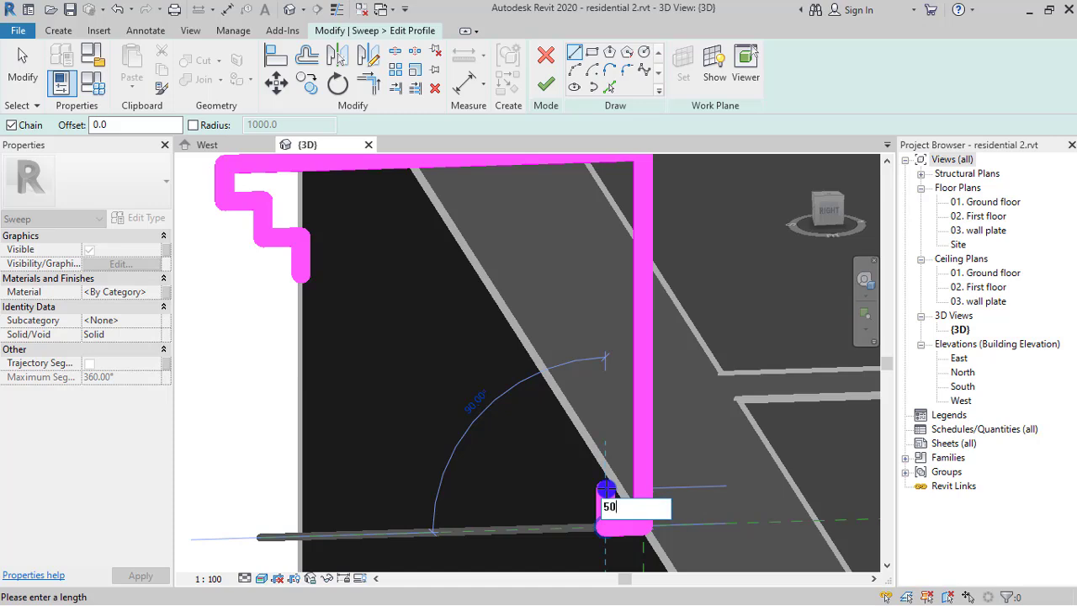
pyautogui.write('0')
pyautogui.press('Return')
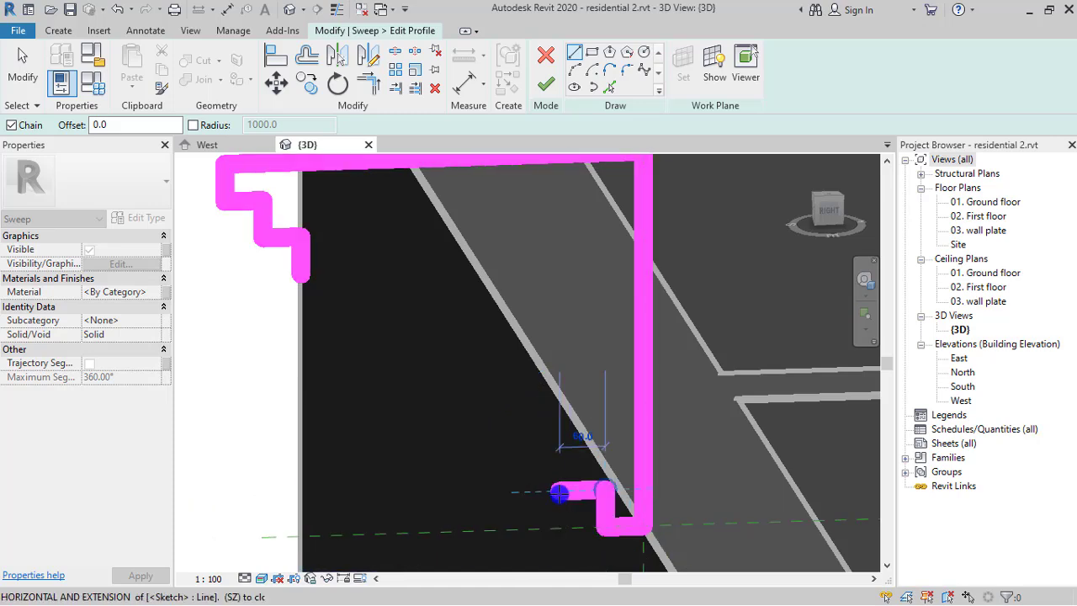
pyautogui.write('5')
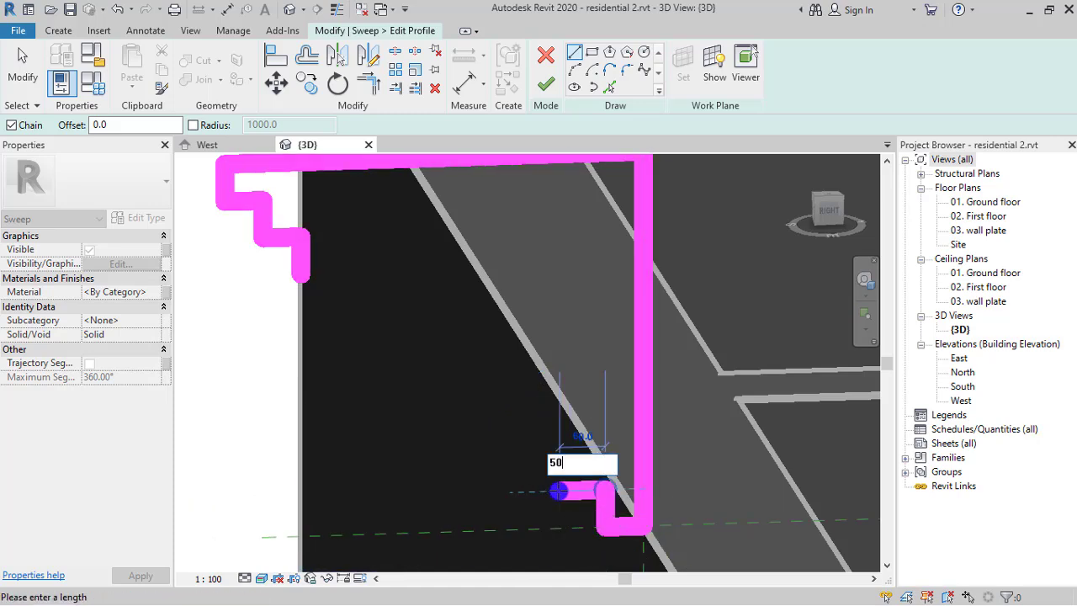
pyautogui.write('0')
pyautogui.press('Return')
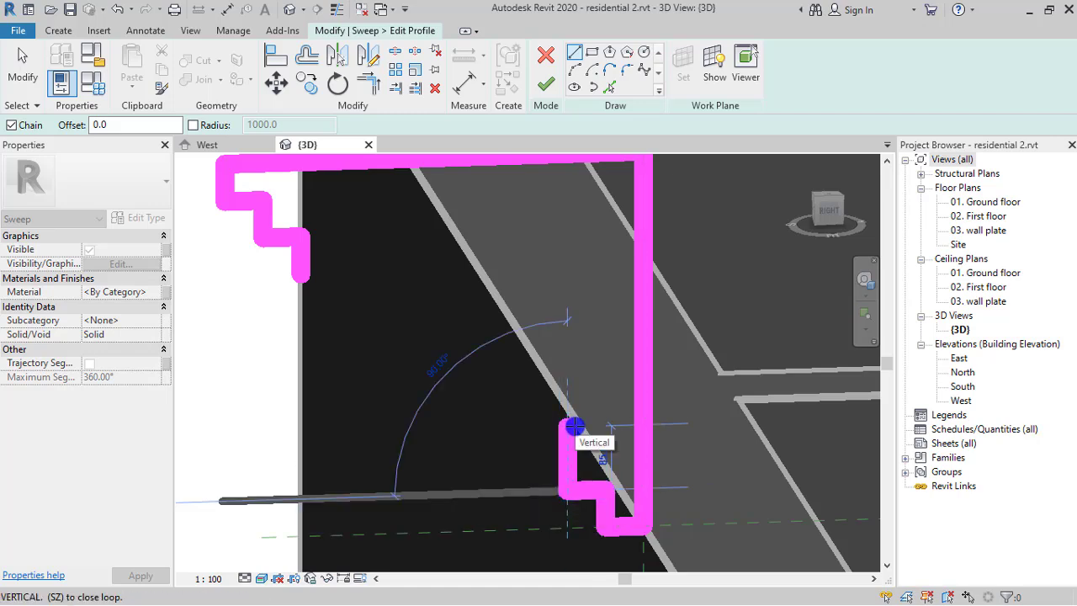
# Add a second lower step, 50 mm up and 50 mm outward, and end the line chain
pyautogui.write('5')
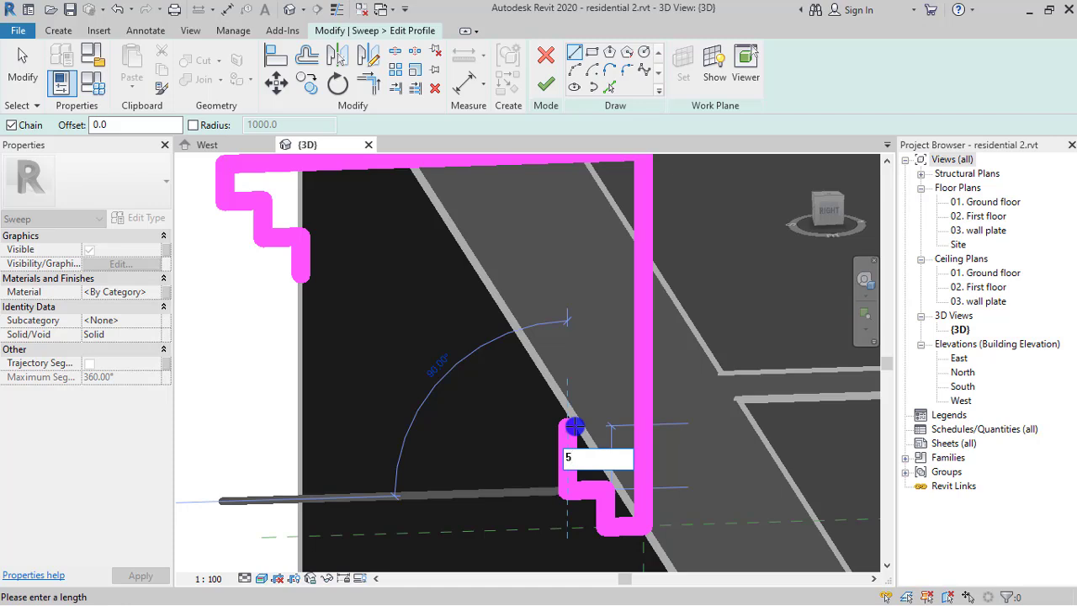
pyautogui.write('0')
pyautogui.press('Return')
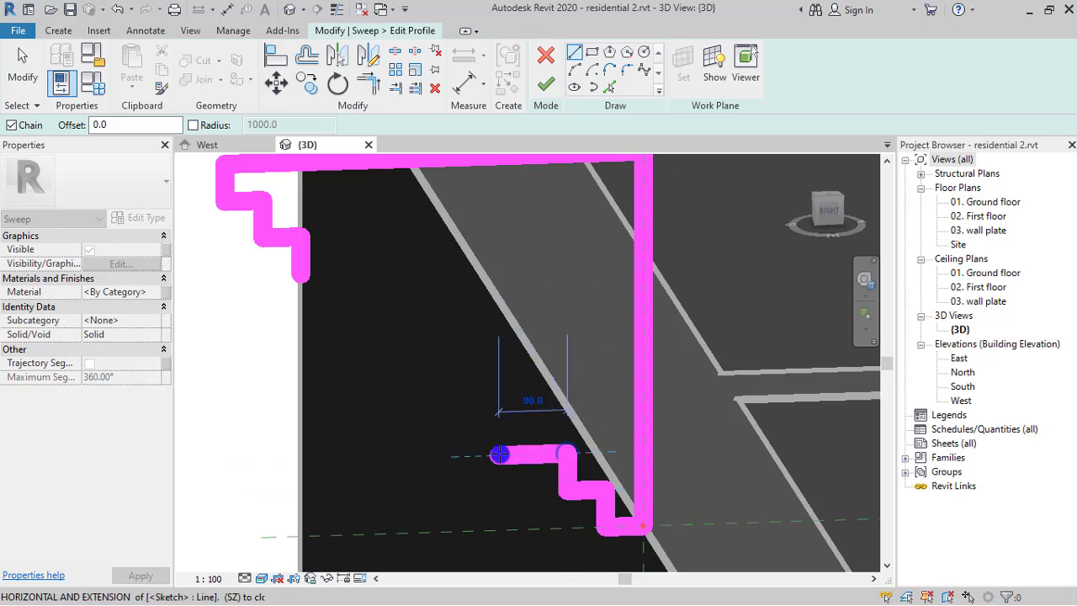
pyautogui.write('5')
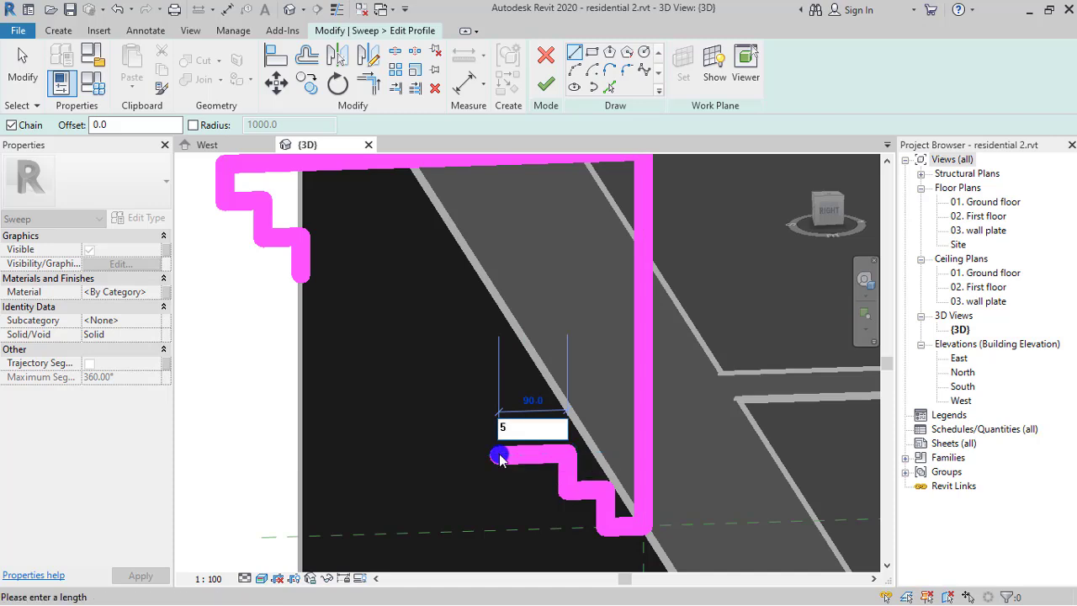
pyautogui.write('0')
pyautogui.press('Return')
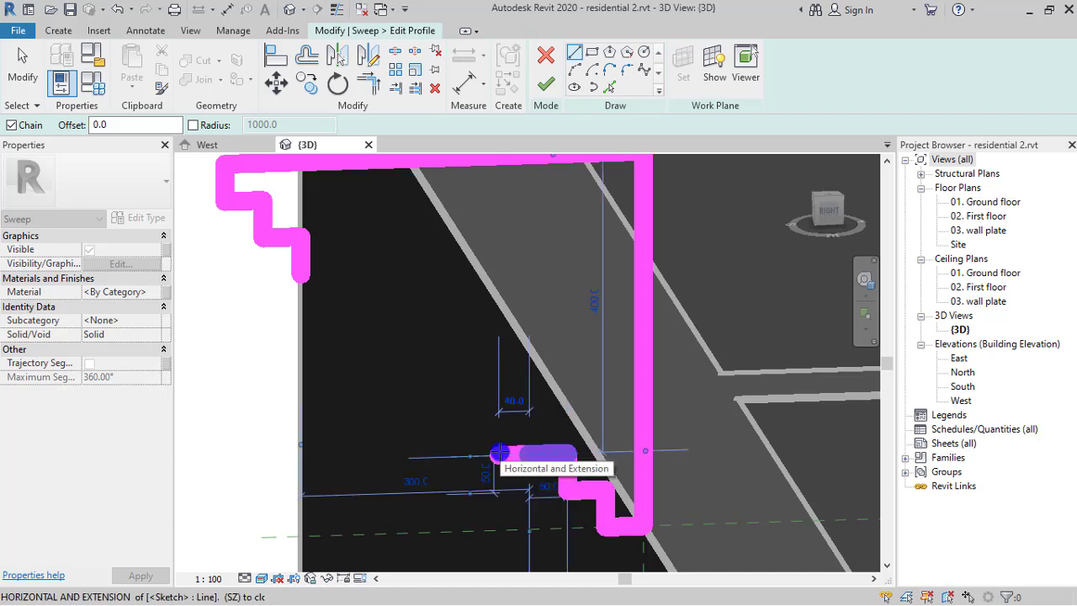
pyautogui.click(23, 59)
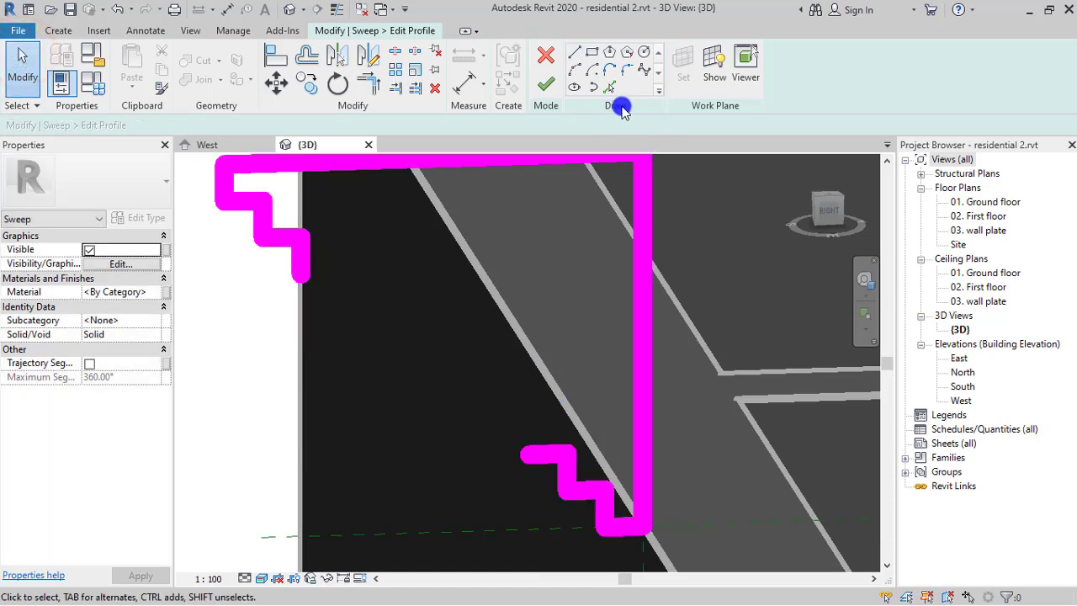
# Close the profile with a start-end-radius arc of about 290 mm radius, curving inward between the upper and lower steps' open ends
pyautogui.click(573, 71)
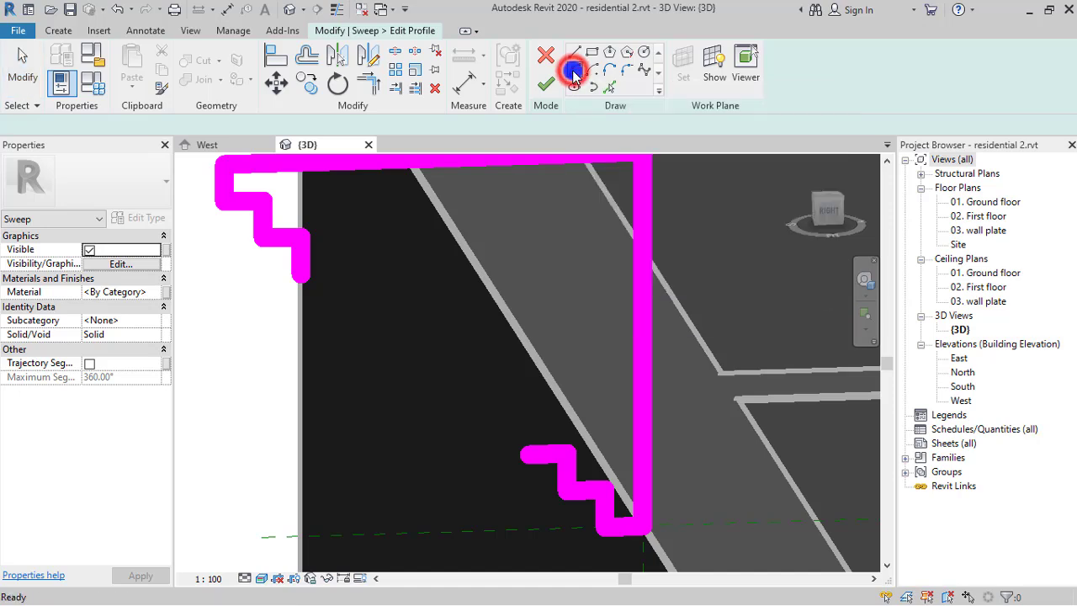
pyautogui.click(294, 285)
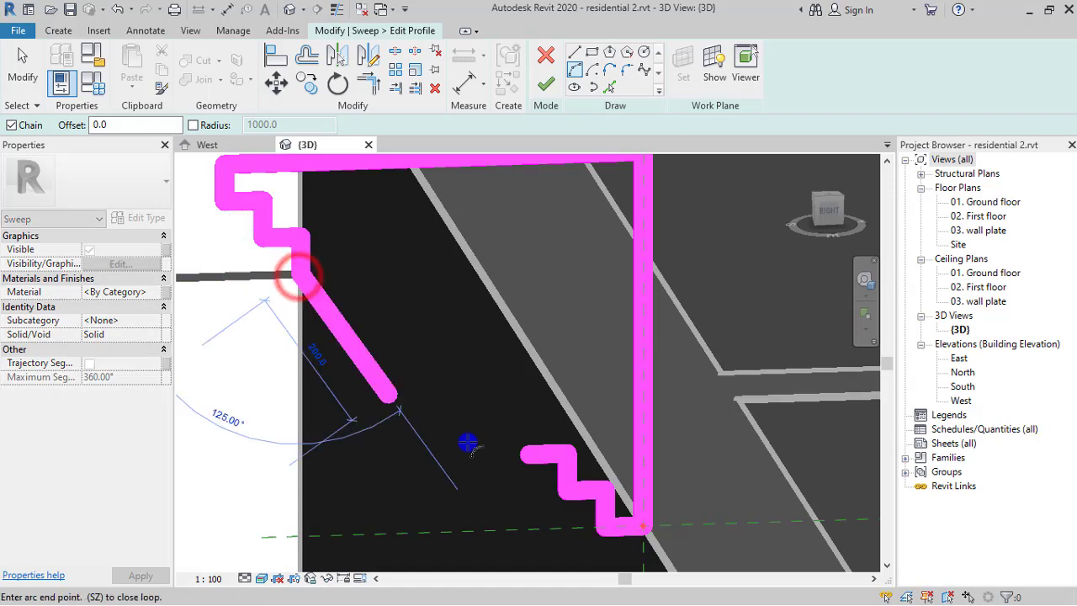
pyautogui.click(522, 453)
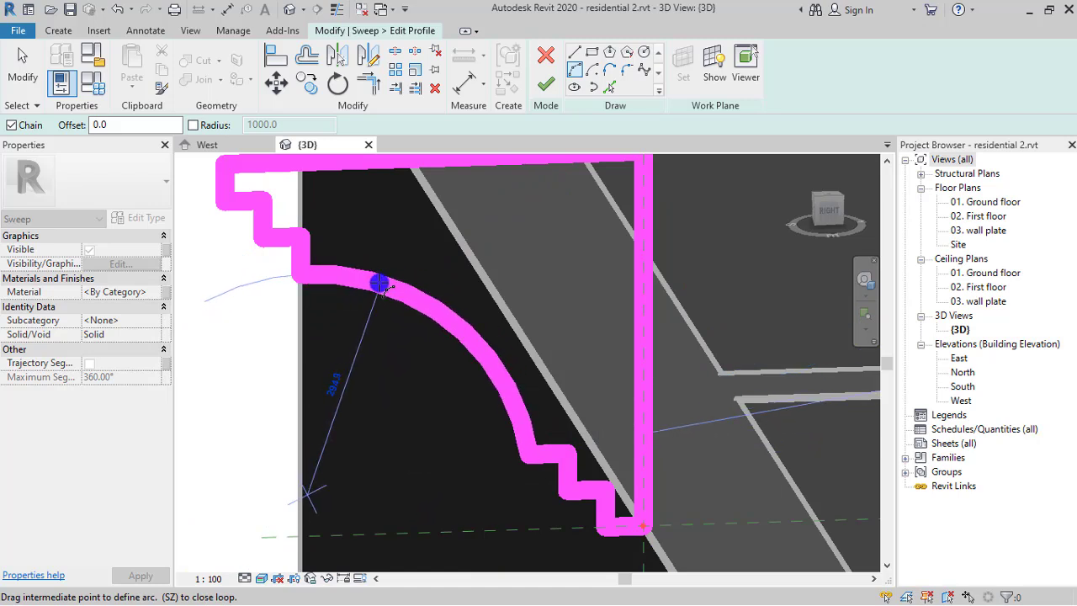
pyautogui.click(377, 283)
pyautogui.scroll(-2, 327, 391)
pyautogui.scroll(-1, 328, 390)
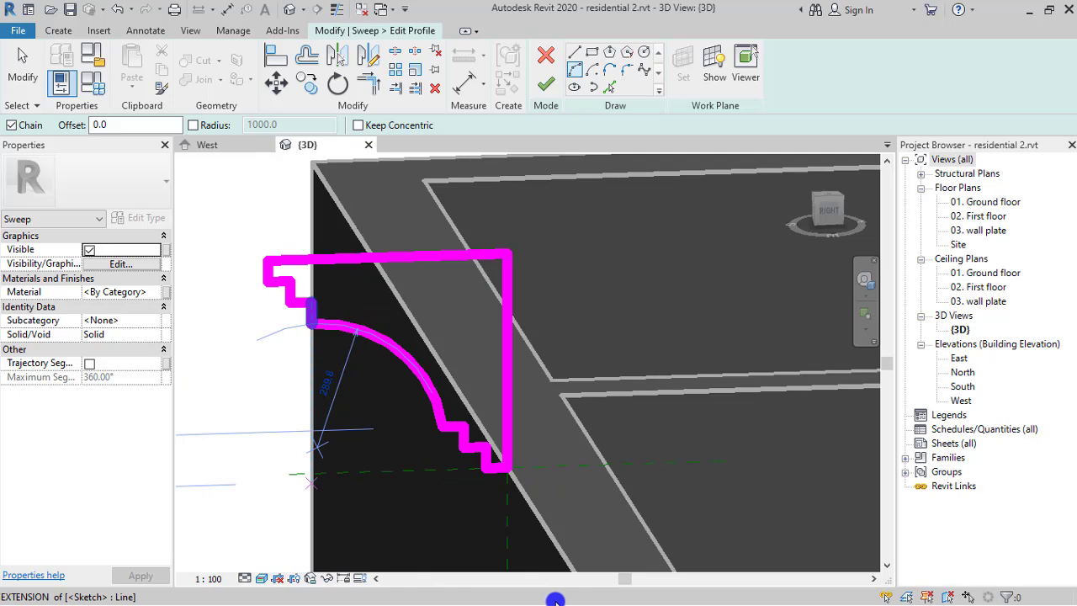
# Finish the profile sketch and complete the sweep along the walls' outer top edges
pyautogui.click(544, 87)
pyautogui.scroll(-3, 591, 296)
pyautogui.scroll(-2, 591, 296)
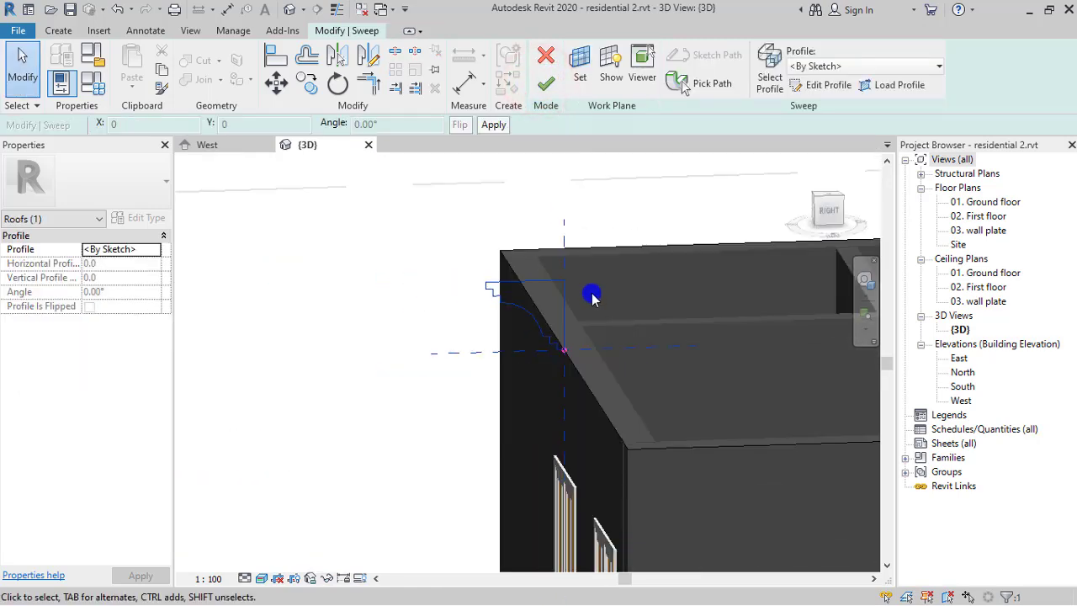
pyautogui.scroll(4, 432, 339)
pyautogui.scroll(1, 392, 320)
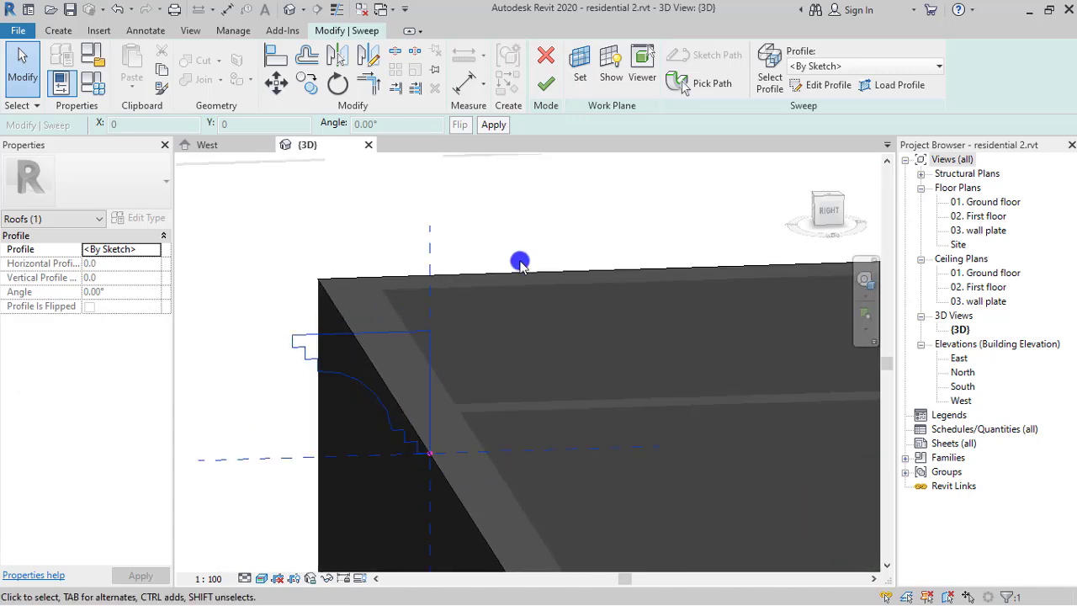
pyautogui.click(547, 85)
pyautogui.scroll(-2, 428, 271)
pyautogui.scroll(-4, 428, 271)
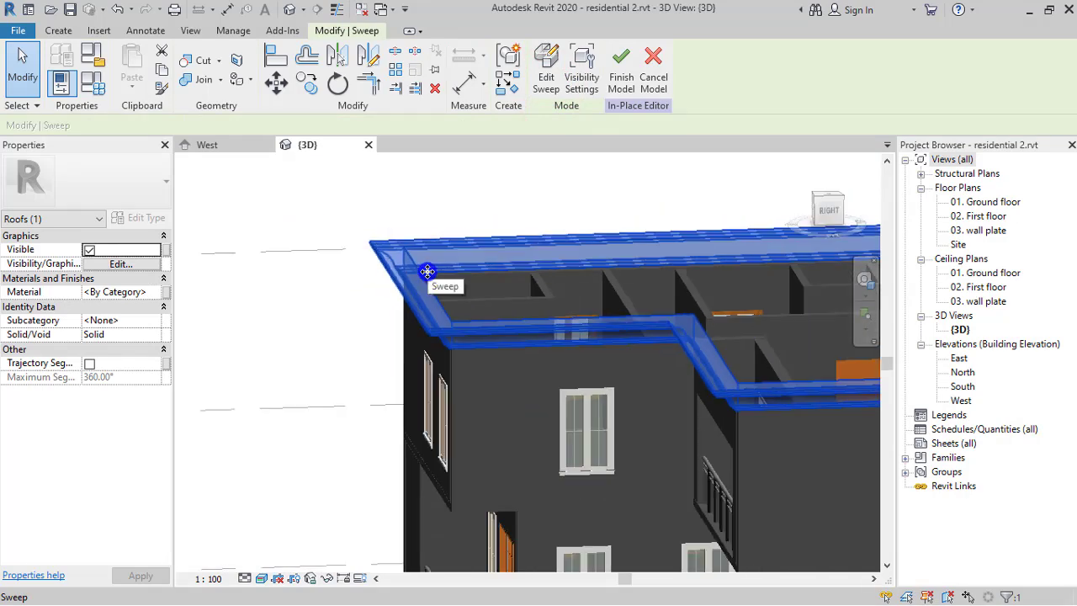
pyautogui.click(359, 309)
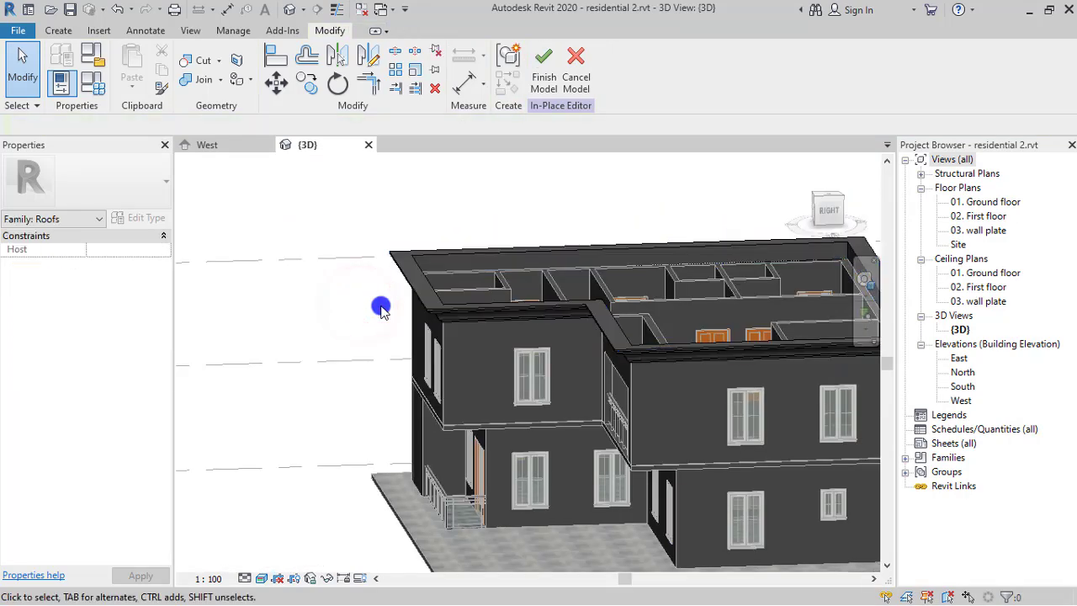
# Examine the swept fascia's stepped and curved profile at the building corners from several angles
pyautogui.keyDown('shift'); pyautogui.moveTo(516, 350); pyautogui.dragTo(412, 303, button='middle'); pyautogui.keyUp('shift')
pyautogui.keyDown('shift'); pyautogui.moveTo(788, 472); pyautogui.dragTo(481, 342, button='middle'); pyautogui.keyUp('shift')
pyautogui.scroll(2, 523, 352)
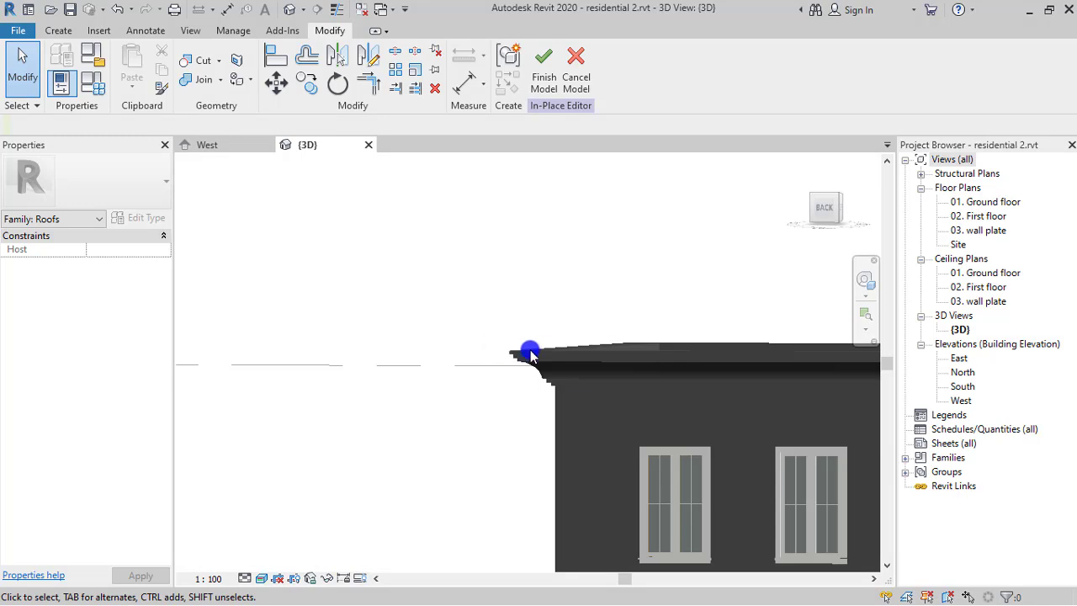
pyautogui.scroll(4, 523, 351)
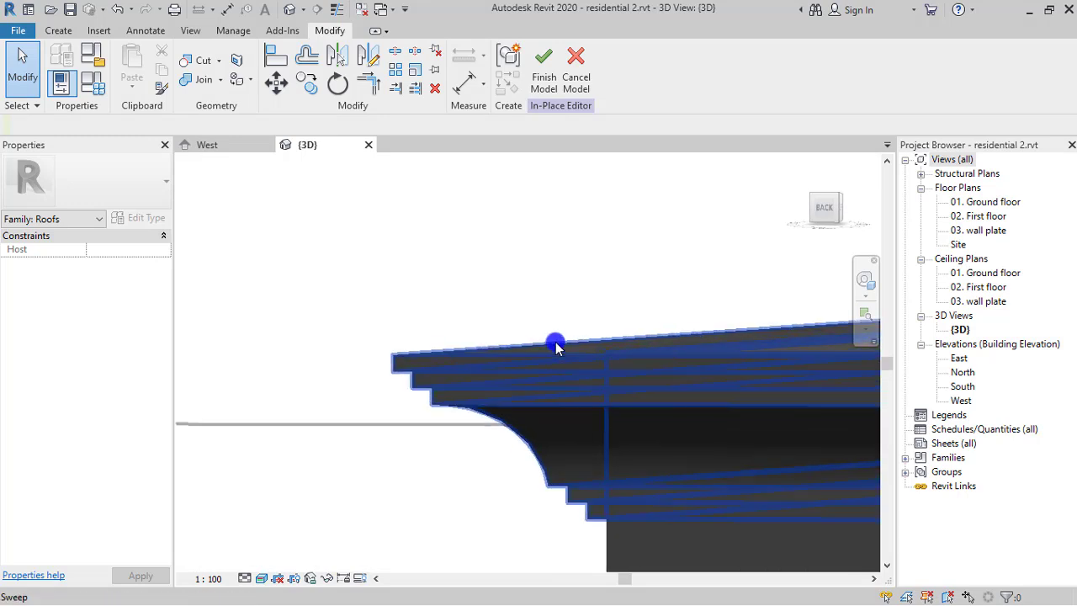
pyautogui.keyDown('shift'); pyautogui.moveTo(505, 480); pyautogui.dragTo(389, 383, button='middle'); pyautogui.keyUp('shift')
pyautogui.click(436, 409)
pyautogui.click(380, 353)
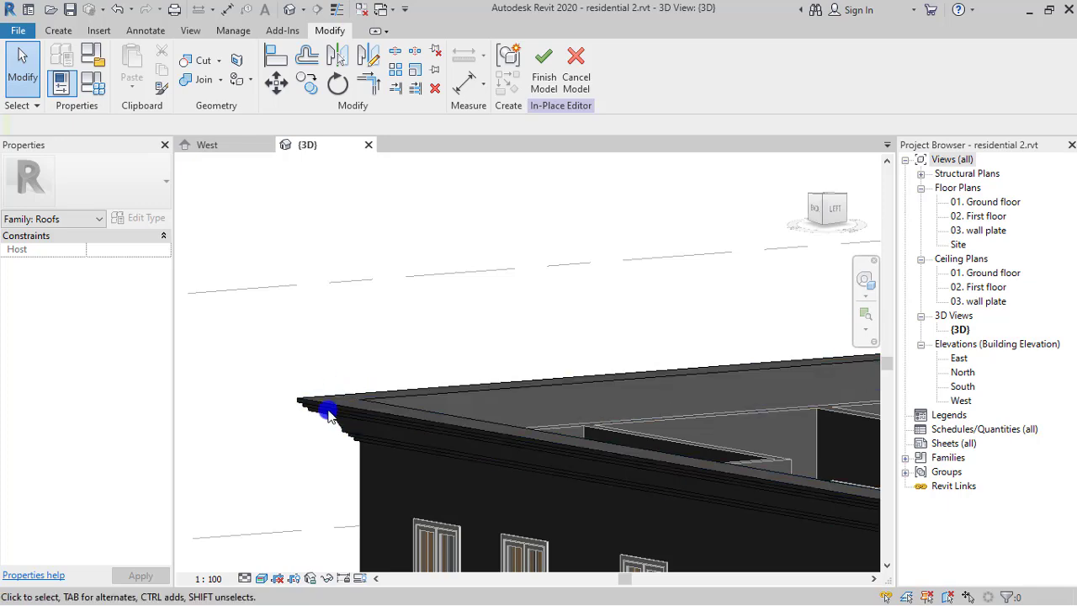
pyautogui.scroll(4, 327, 415)
pyautogui.keyDown('shift'); pyautogui.moveTo(329, 419); pyautogui.dragTo(357, 392, button='middle'); pyautogui.keyUp('shift')
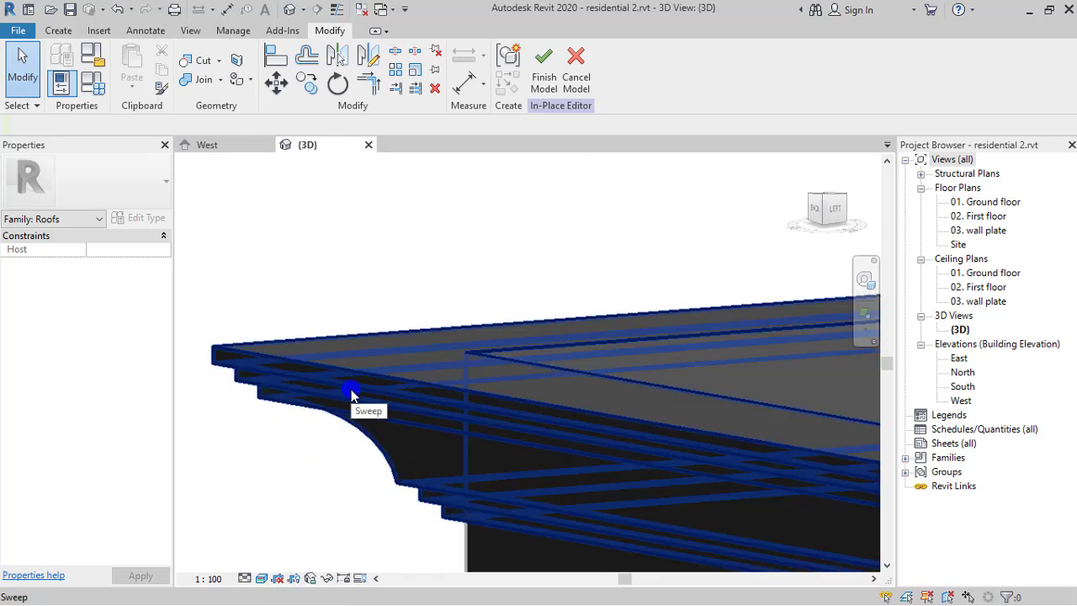
# Create a new material for the fascia sweep from its Material property
pyautogui.click(351, 393)
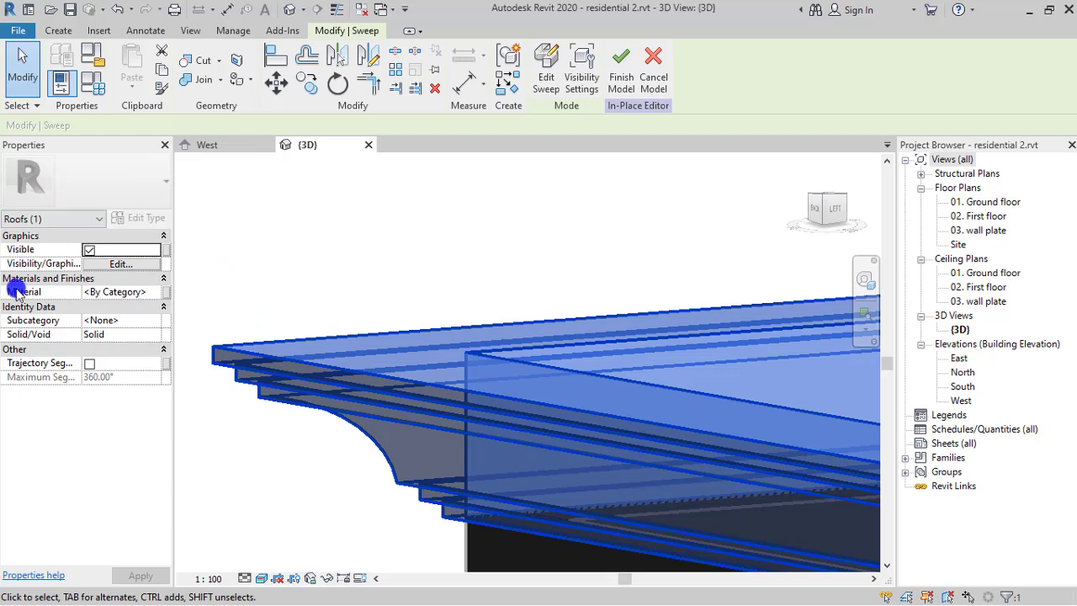
pyautogui.click(157, 295)
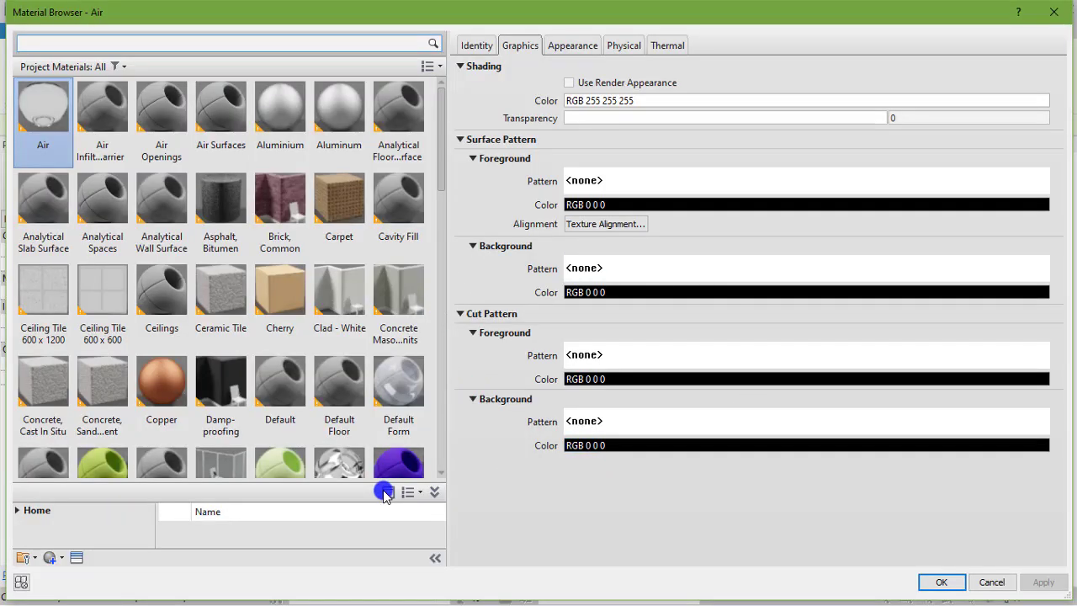
pyautogui.scroll(-1, 389, 472)
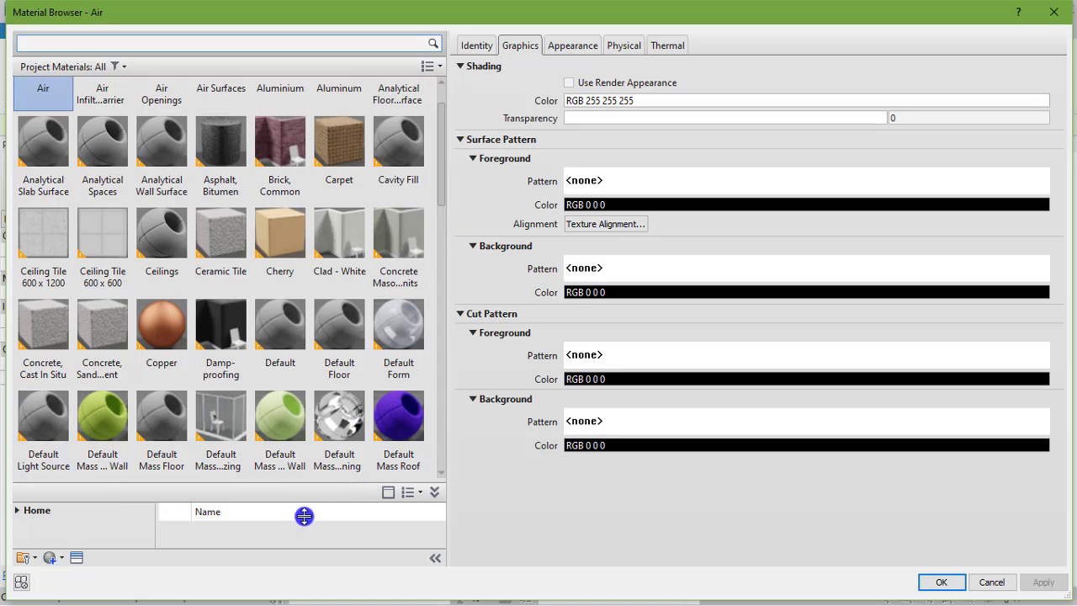
pyautogui.click(56, 559)
pyautogui.click(67, 571)
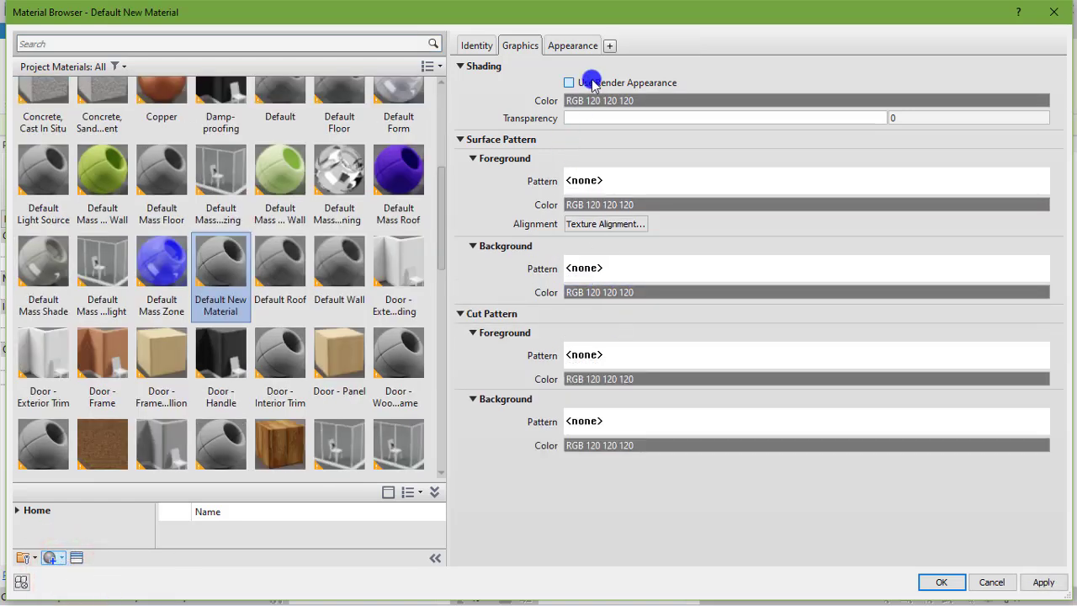
# Turn on Use Render Appearance for the new material's shading and name the material "concrete fascial"
pyautogui.click(587, 83)
pyautogui.click(486, 44)
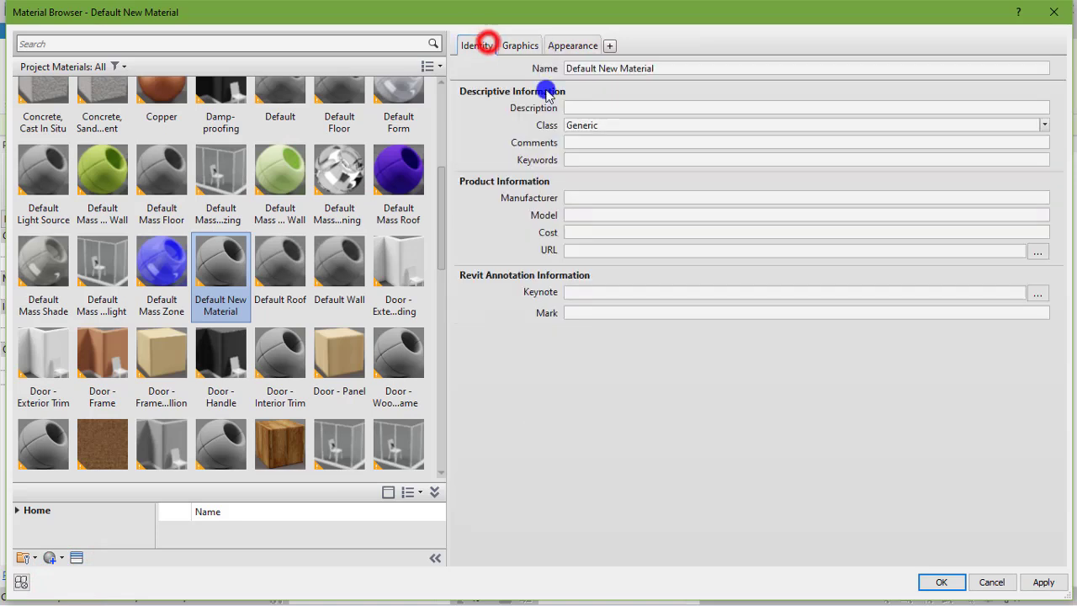
pyautogui.click(695, 68)
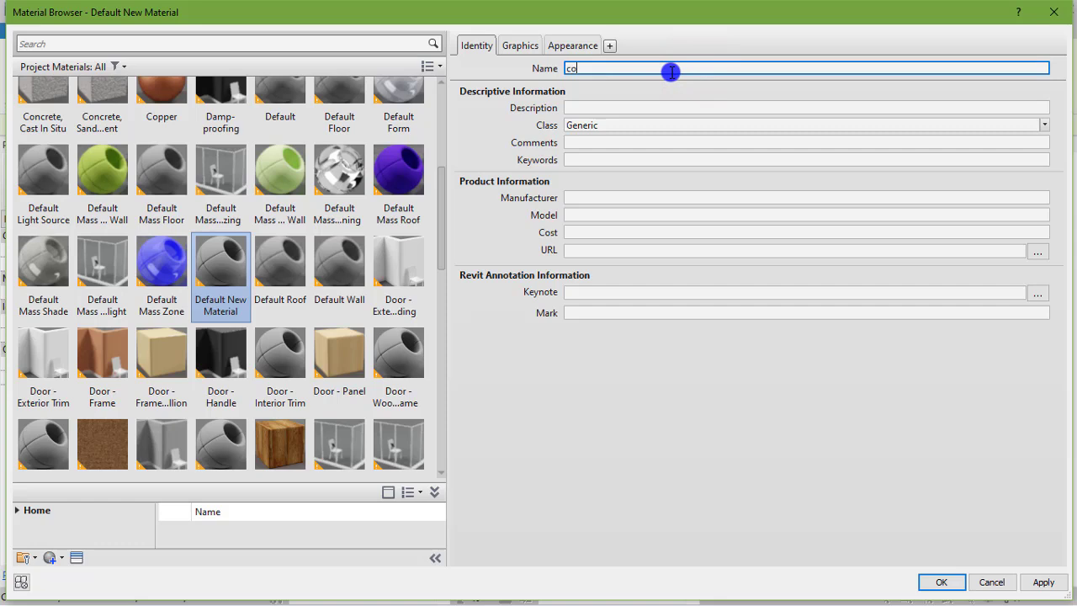
pyautogui.write('concrete fascial')
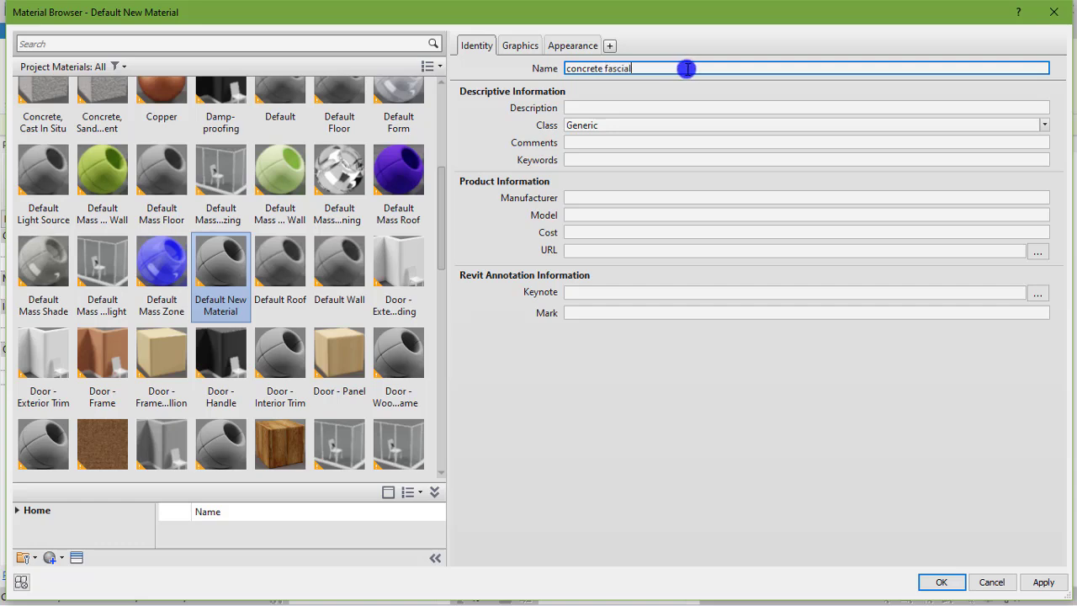
pyautogui.press('Return')
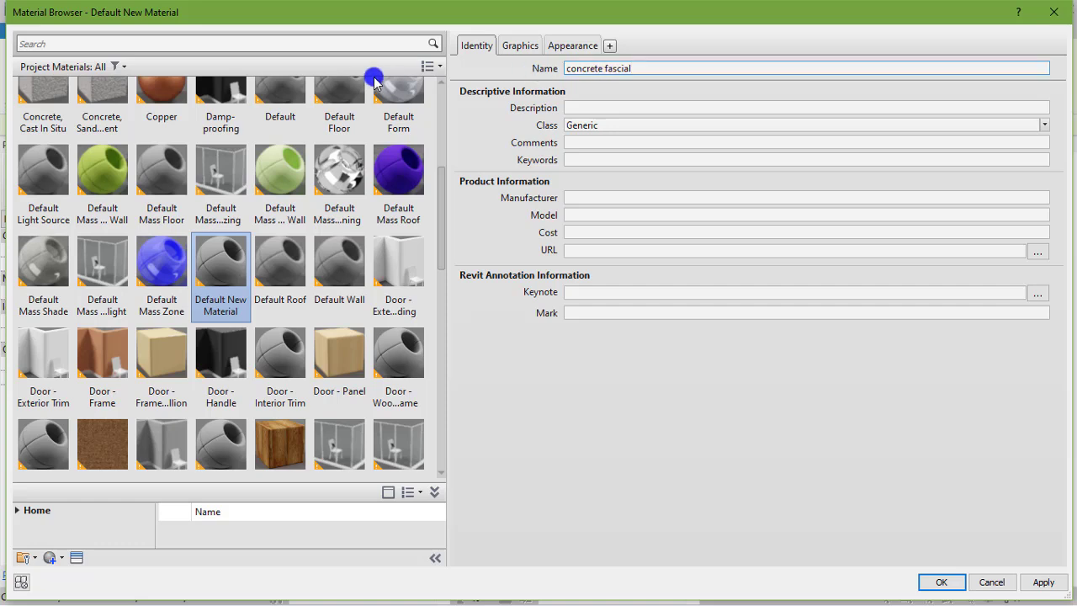
# Set the concrete fascial material's generic appearance colour to white (RGB 255 255 255) and apply the material to the fascia sweep
pyautogui.click(520, 46)
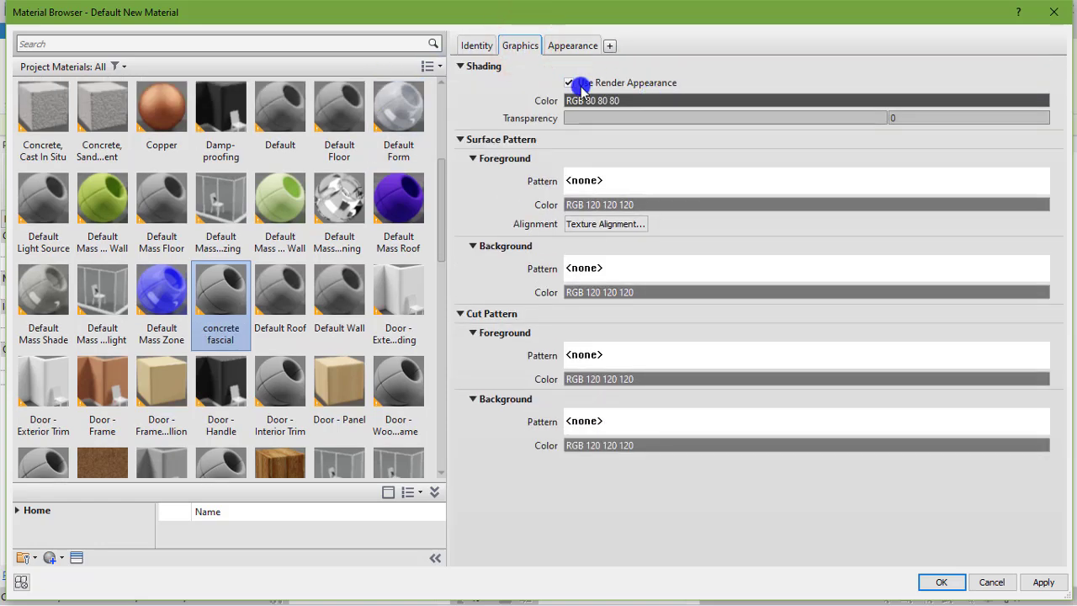
pyautogui.click(553, 51)
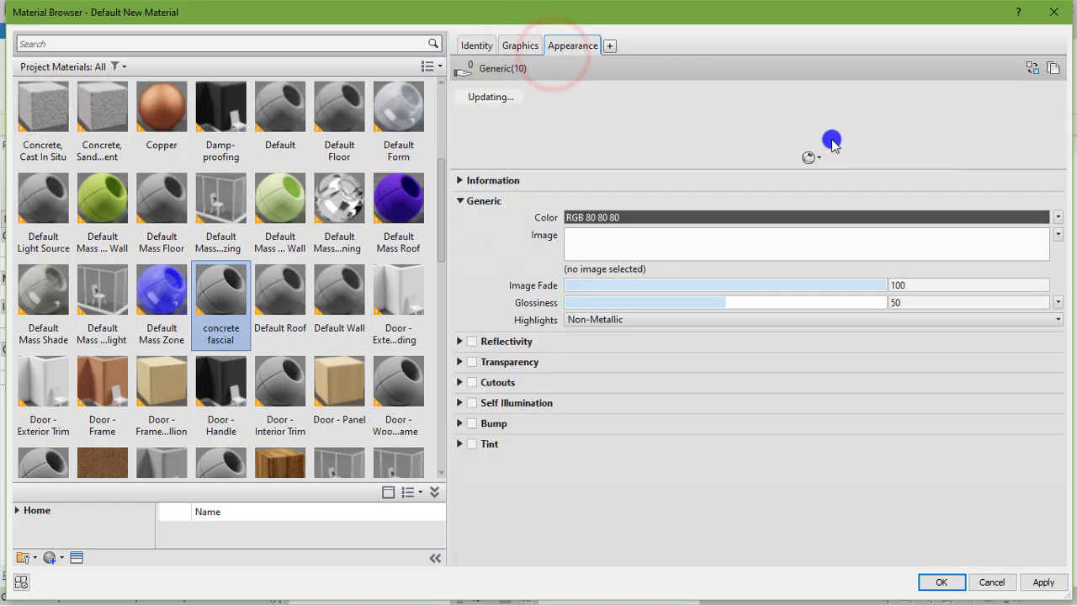
pyautogui.click(797, 216)
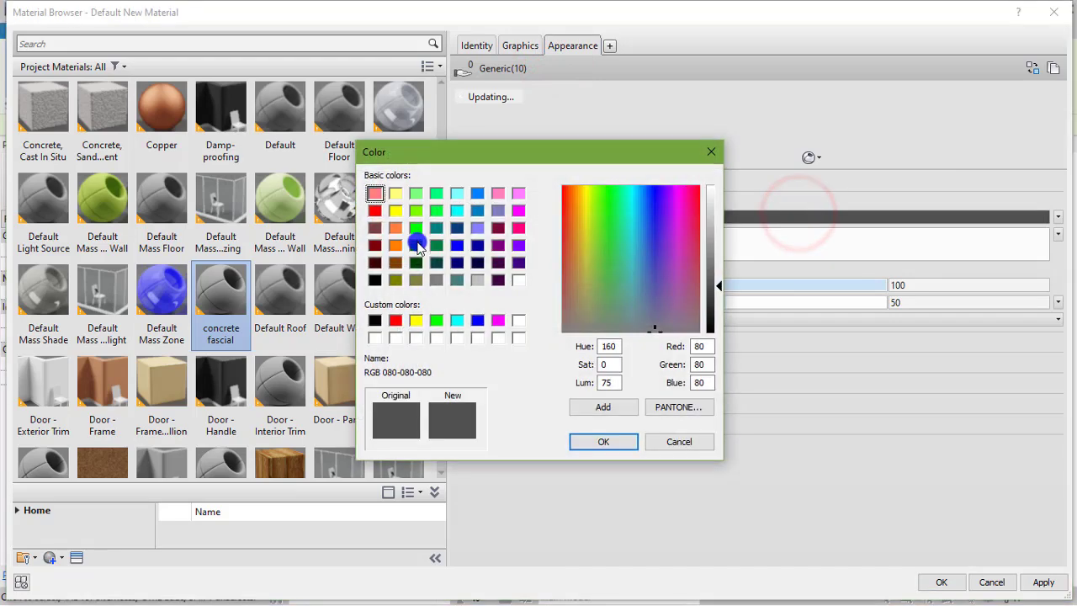
pyautogui.click(519, 280)
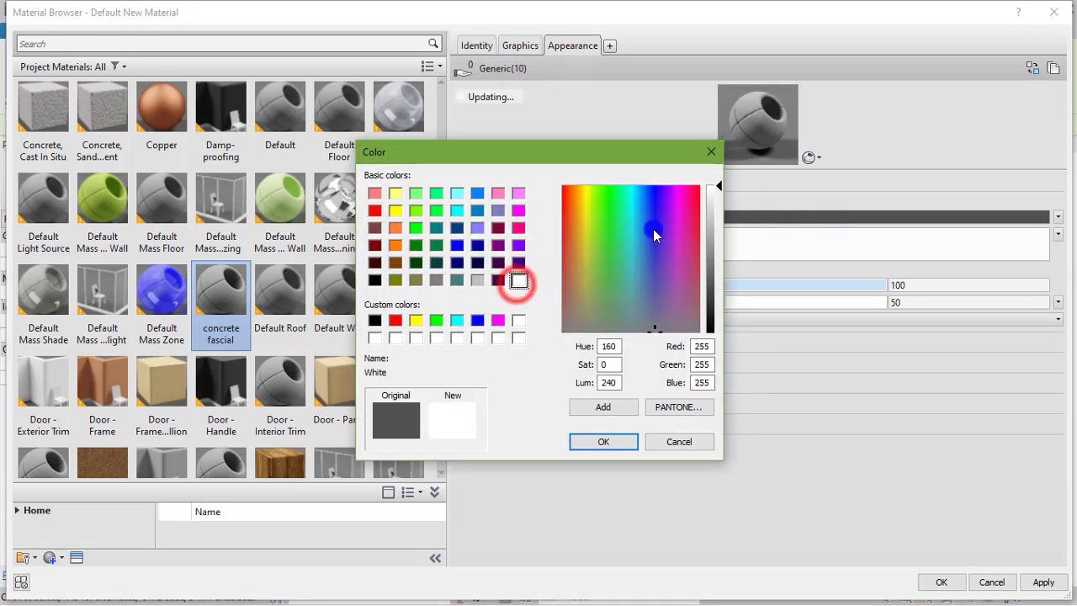
pyautogui.click(604, 442)
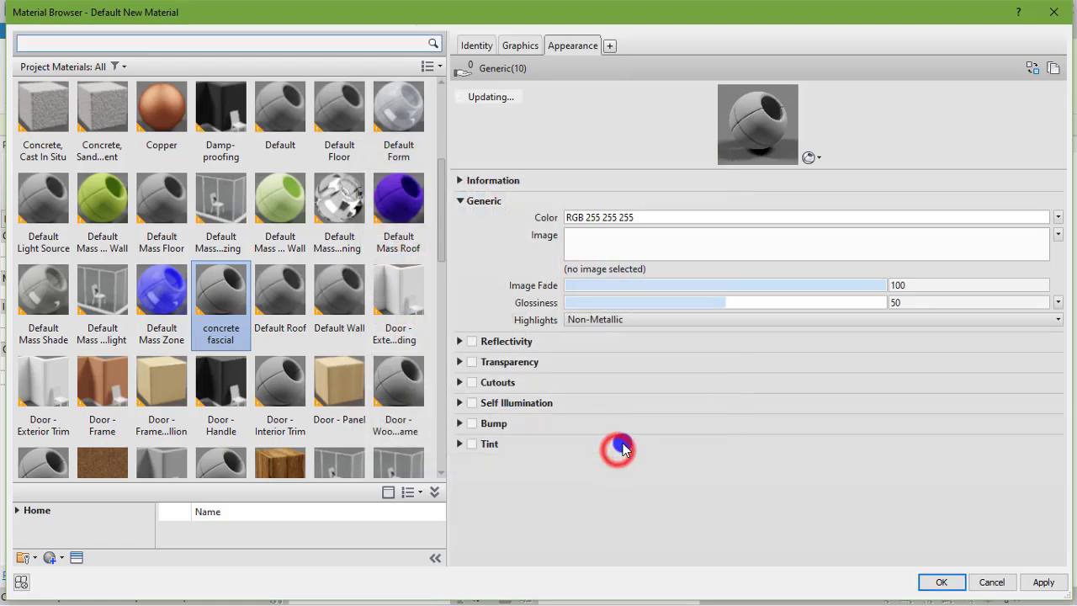
pyautogui.click(933, 582)
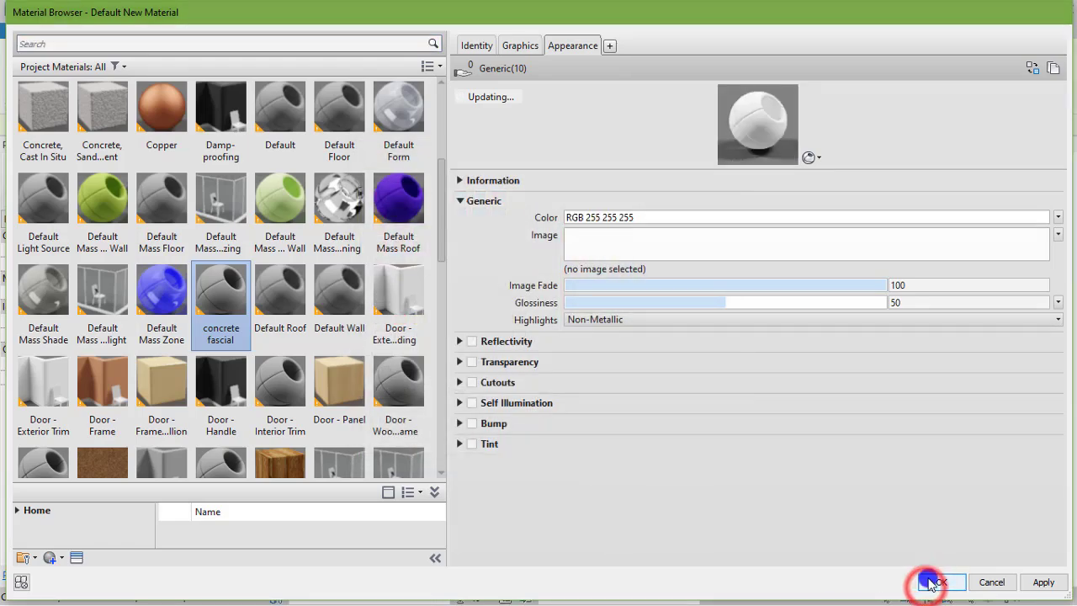
# Deselect the fascia sweep and finish the in-place roof model
pyautogui.click(289, 233)
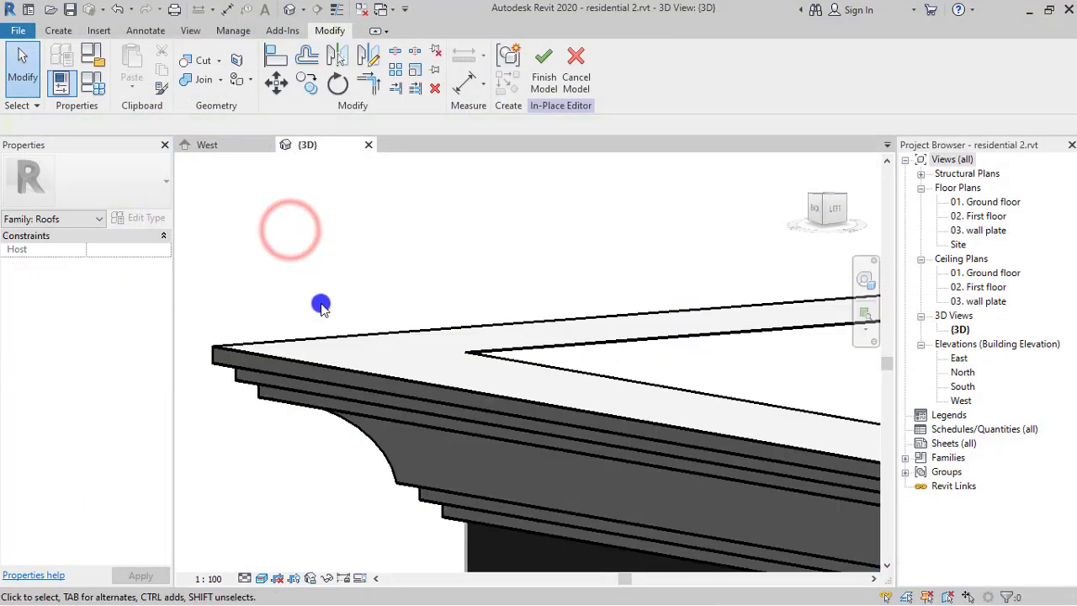
pyautogui.scroll(-3, 322, 305)
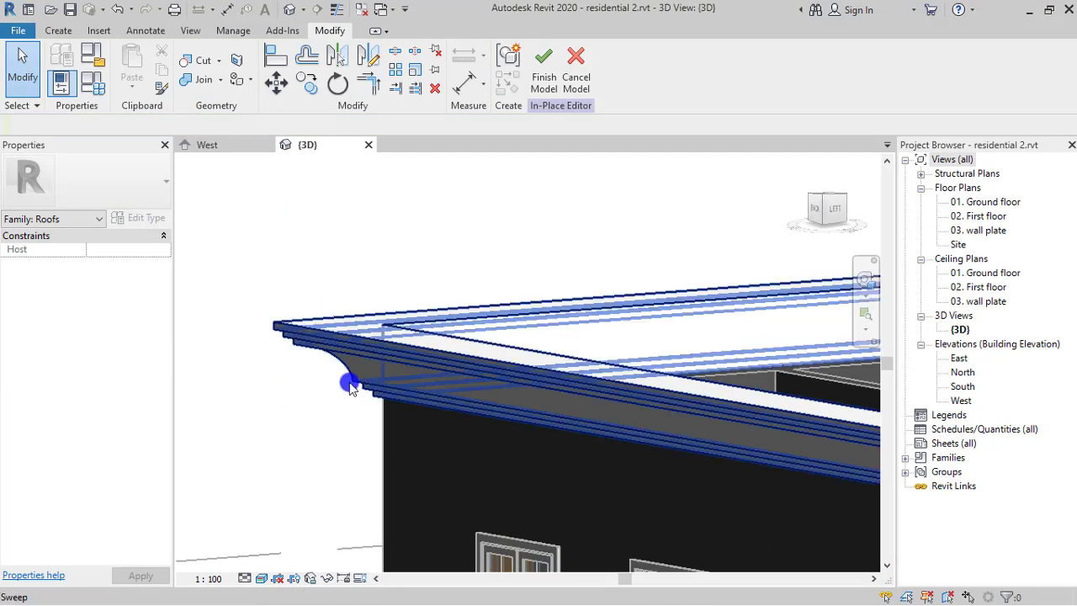
pyautogui.click(543, 67)
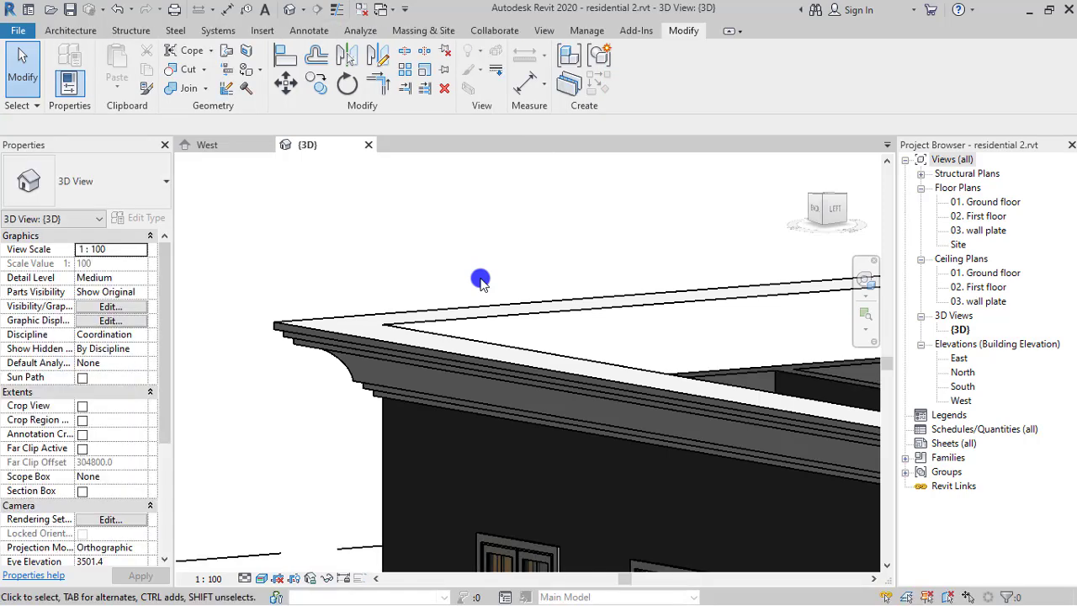
# Examine the completed fascia around the whole building, including the front corners and the open top above the balcony
pyautogui.scroll(-3, 481, 284)
pyautogui.scroll(-2, 481, 284)
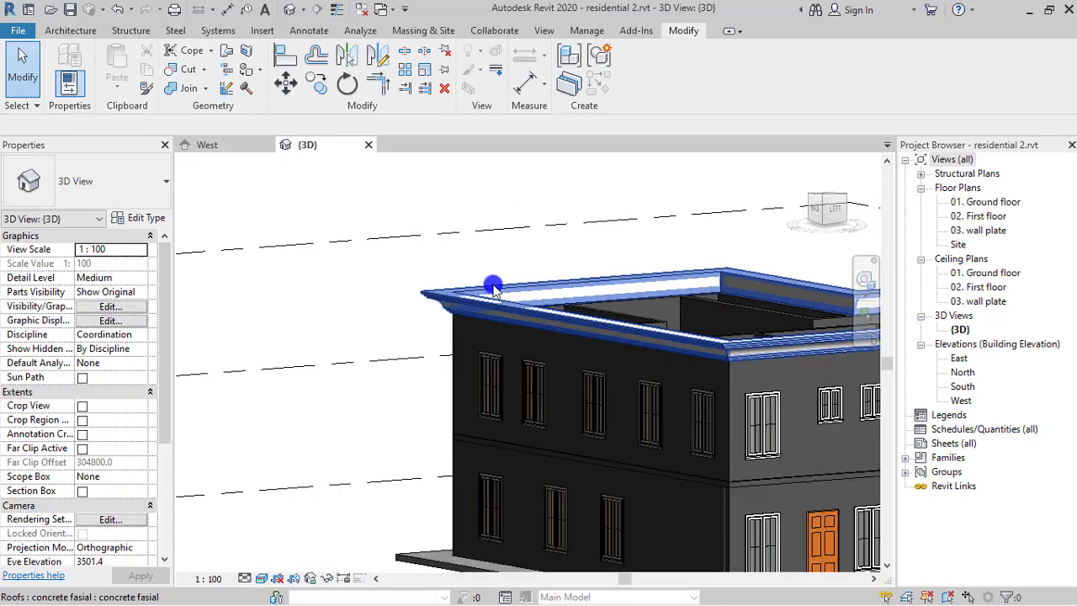
pyautogui.keyDown('shift'); pyautogui.moveTo(579, 316); pyautogui.dragTo(463, 404, button='middle'); pyautogui.keyUp('shift')
pyautogui.moveTo(766, 255); pyautogui.dragTo(491, 294, button='middle')
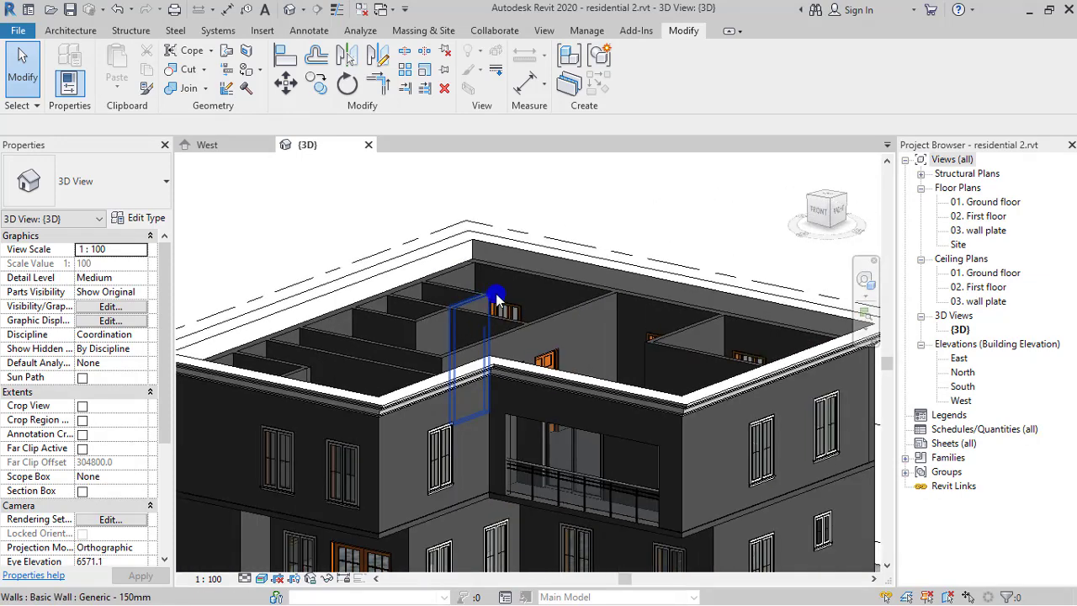
pyautogui.scroll(2, 500, 315)
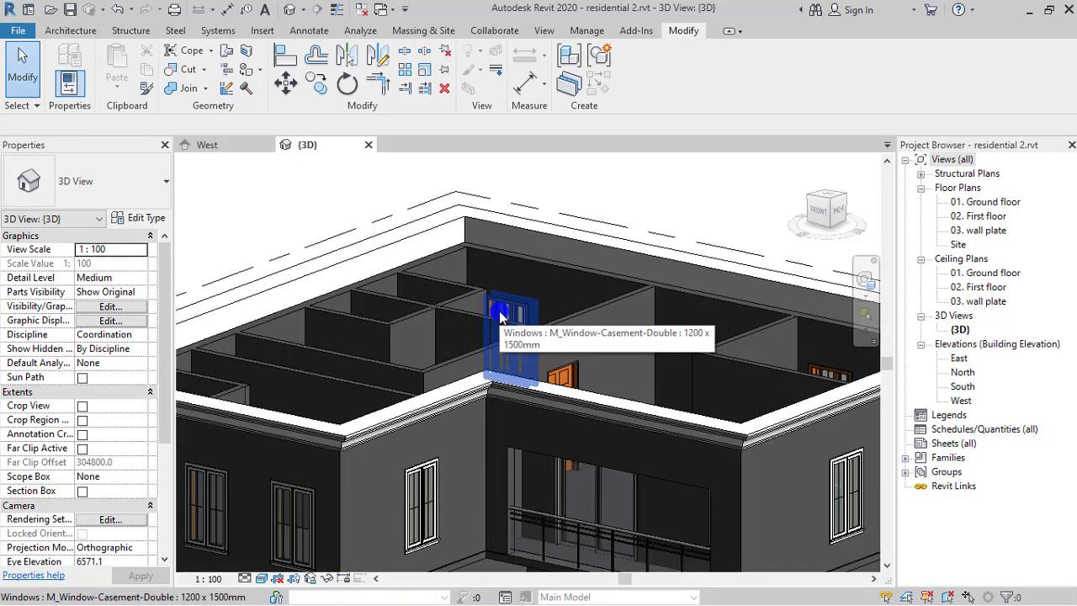